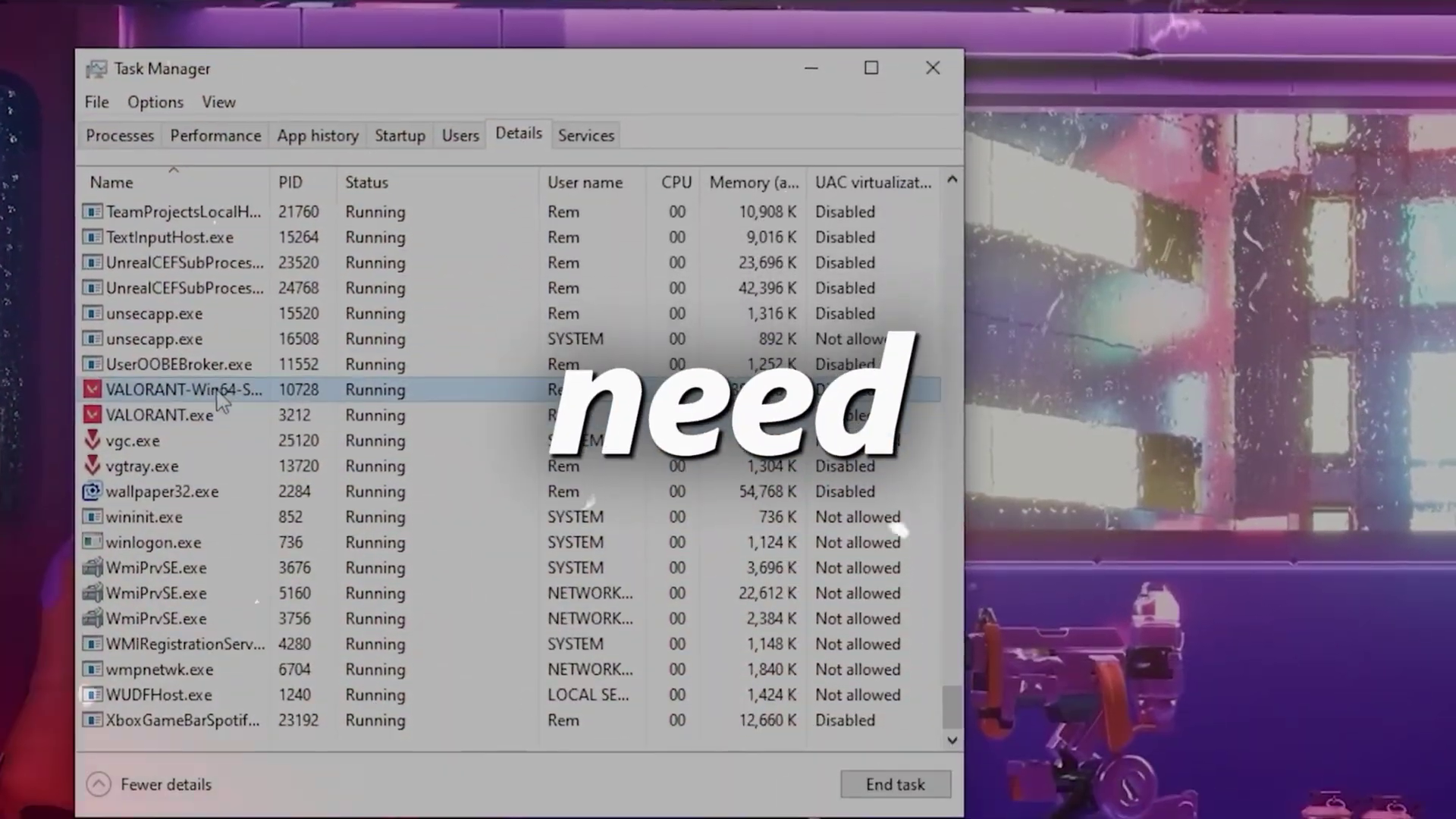
# Scroll through the GearUp Booster games library, then follow the GearUP Booster website link in the description
pyautogui.rightClick(201, 386)
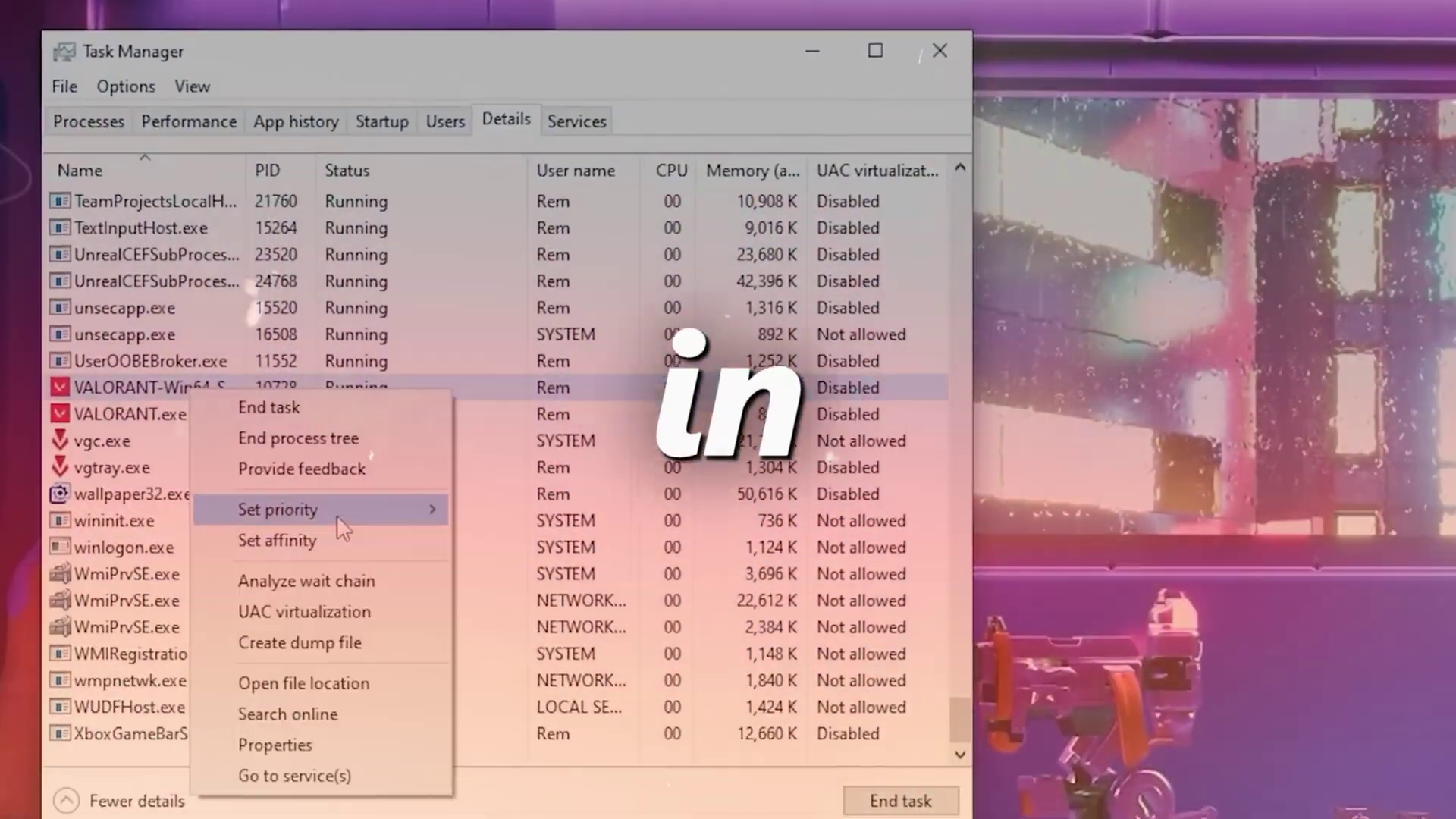
pyautogui.moveTo(337, 516)
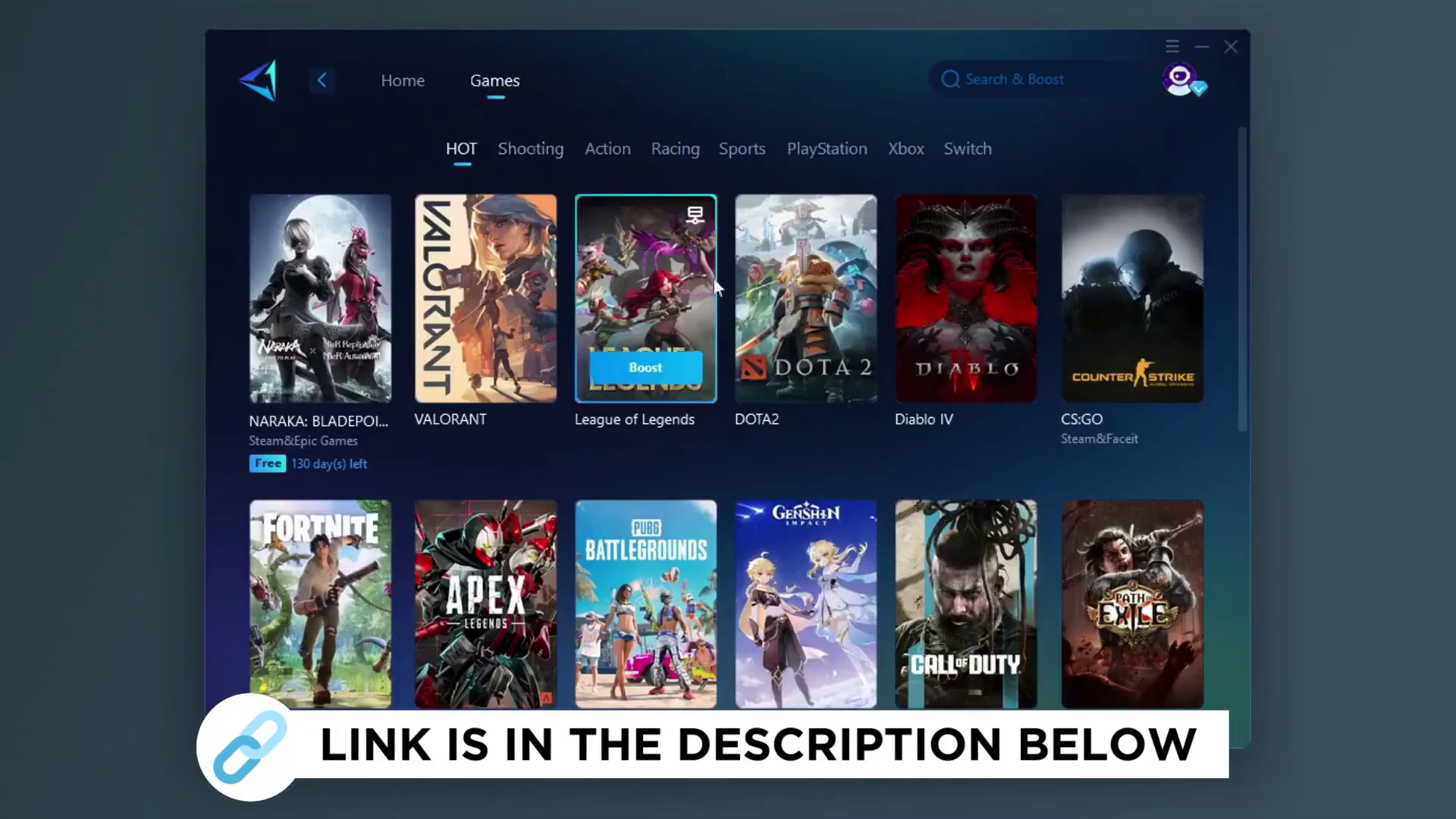
pyautogui.scroll(-3, 775, 272)
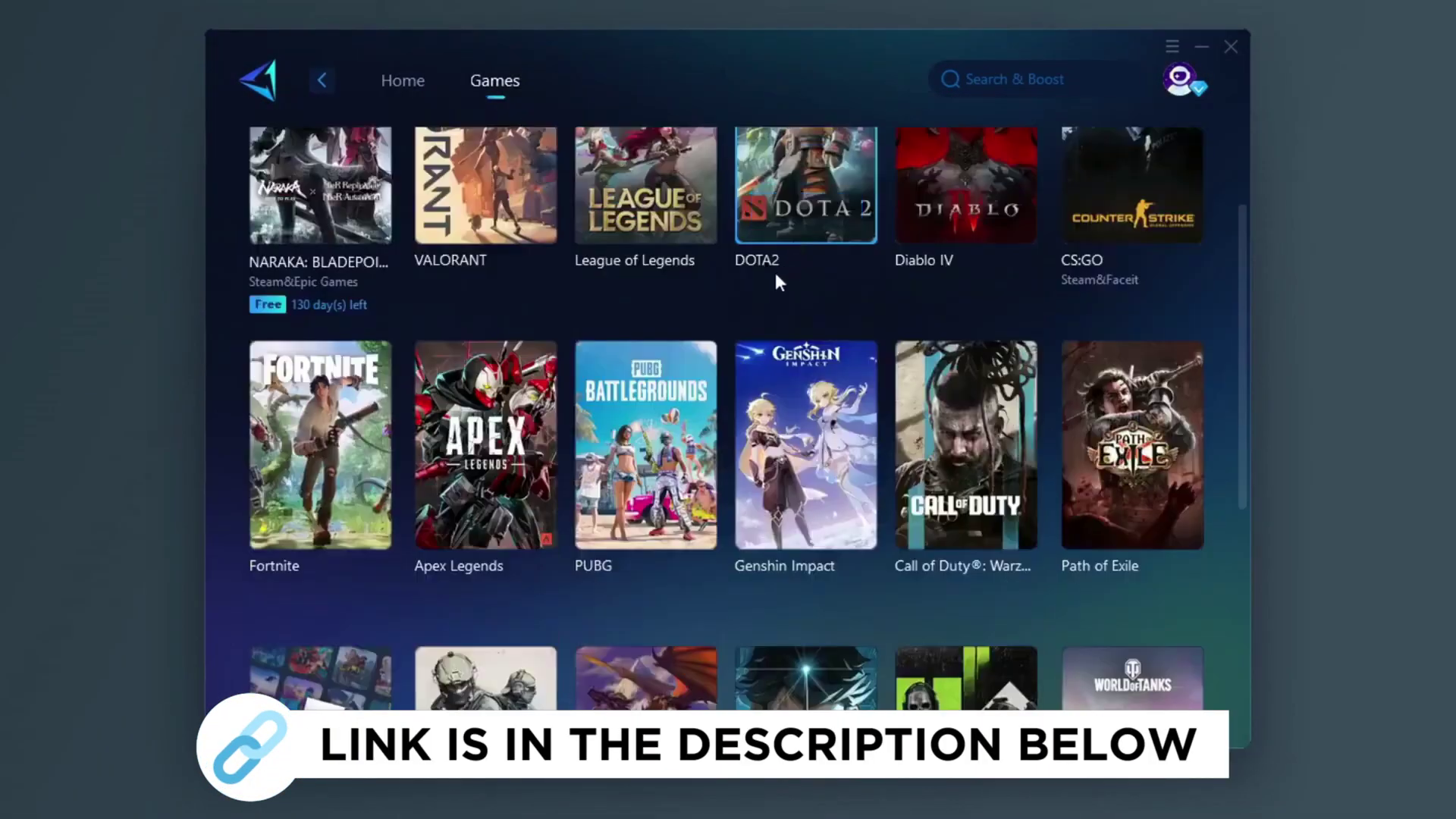
pyautogui.scroll(-4, 715, 266)
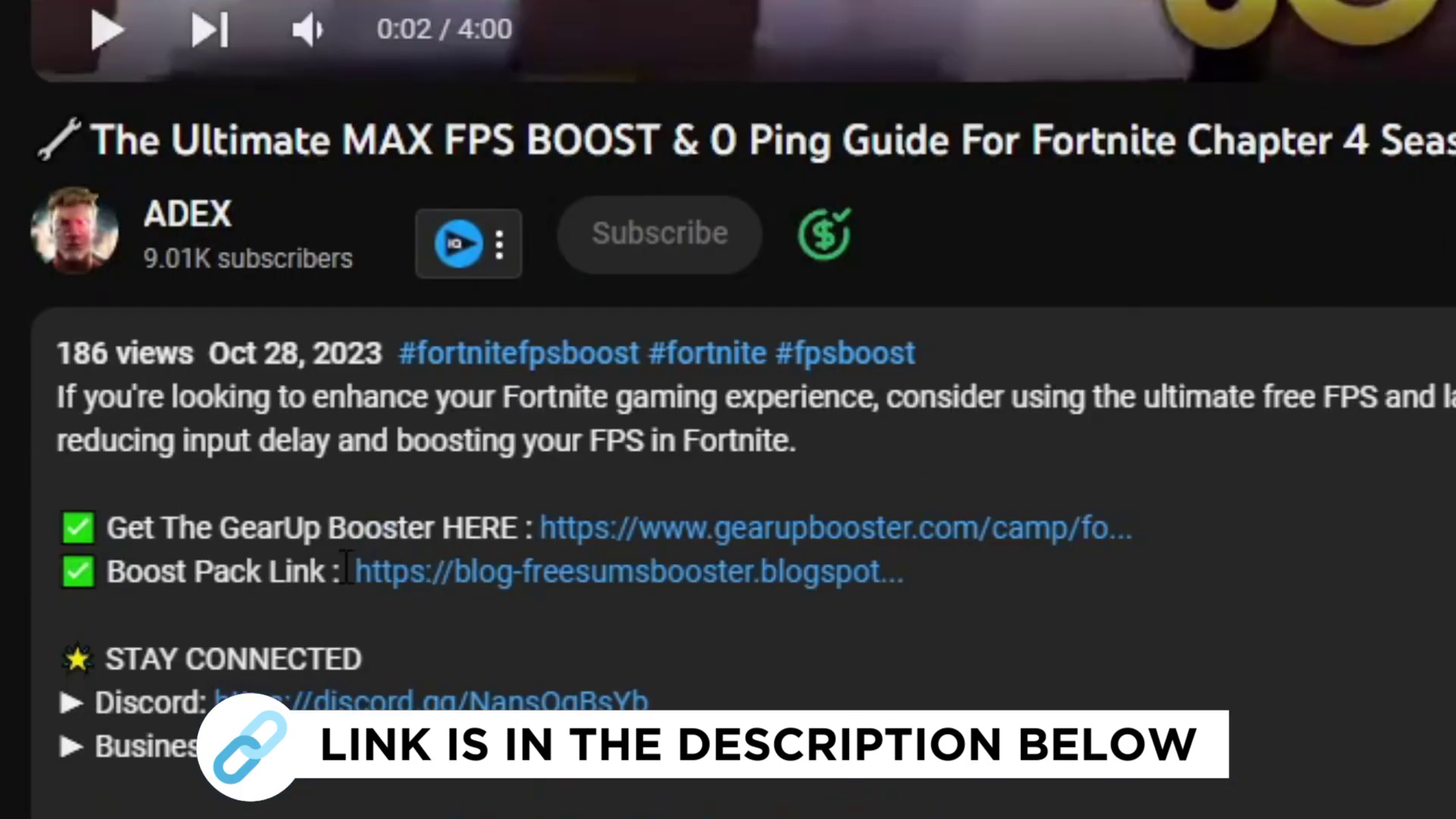
pyautogui.click(784, 529)
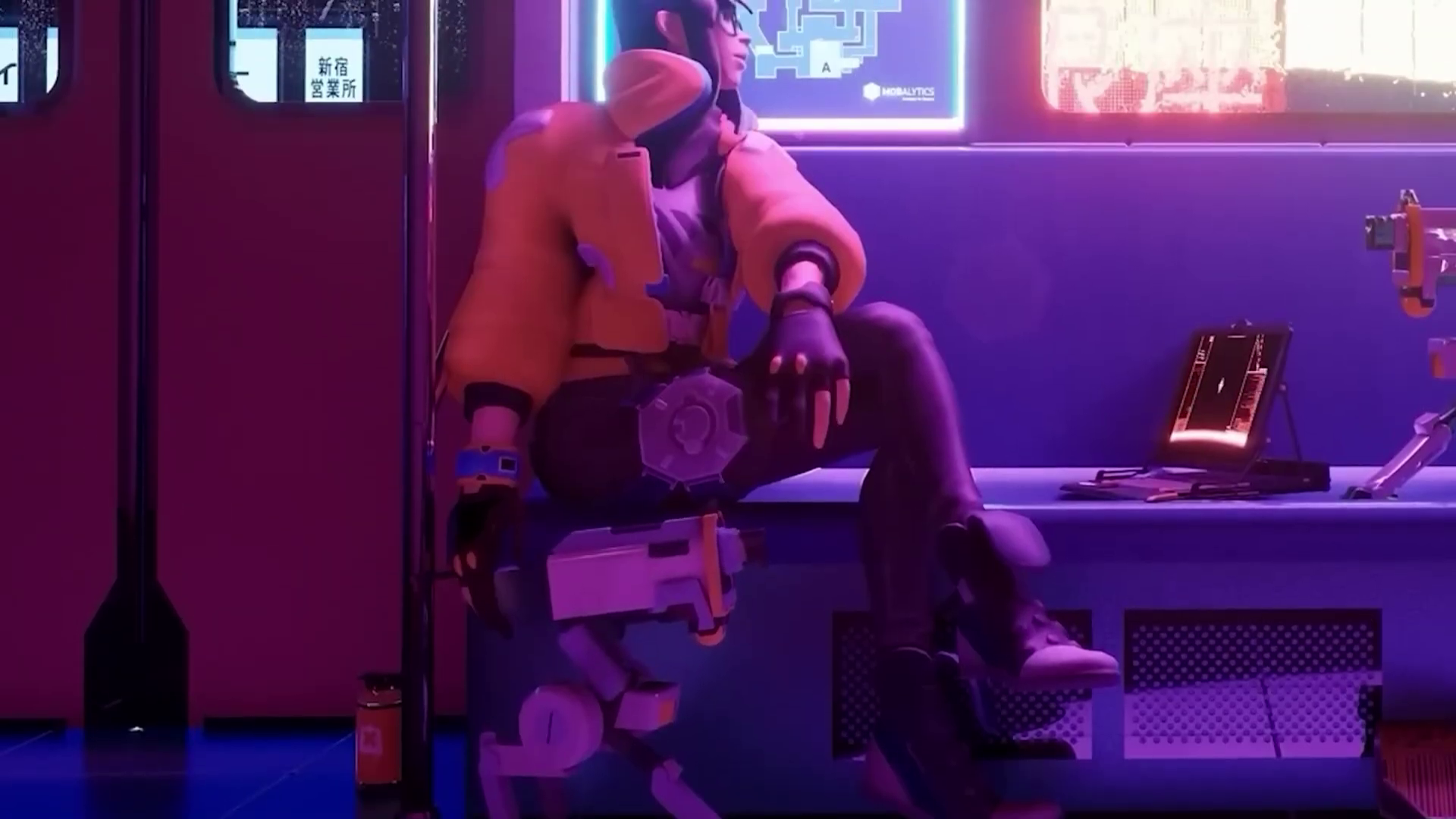
# Launch Task Manager via a 'tas' search, move it left, and show the detailed process view
pyautogui.press('super')
pyautogui.write('tas')
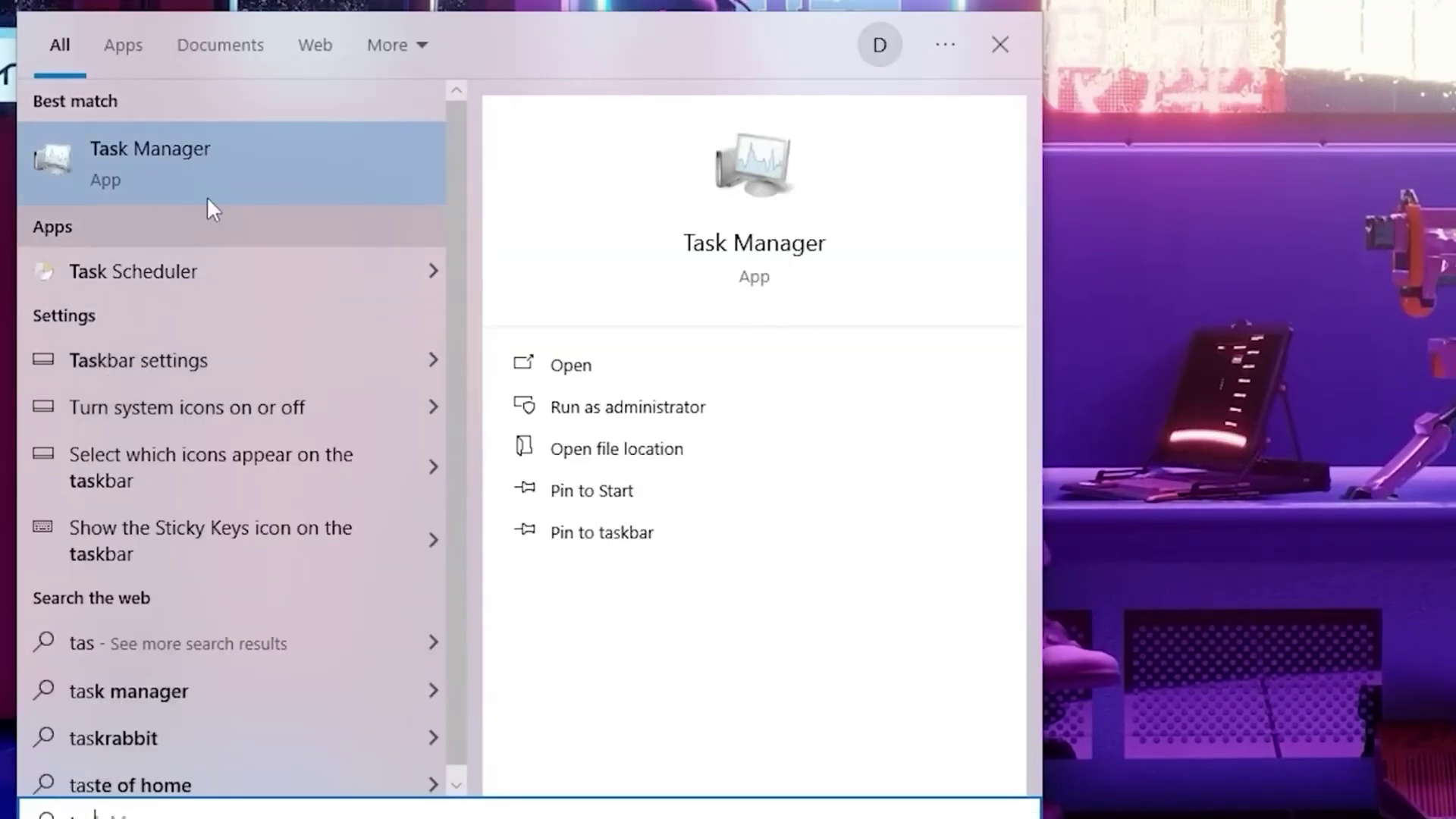
pyautogui.click(207, 157)
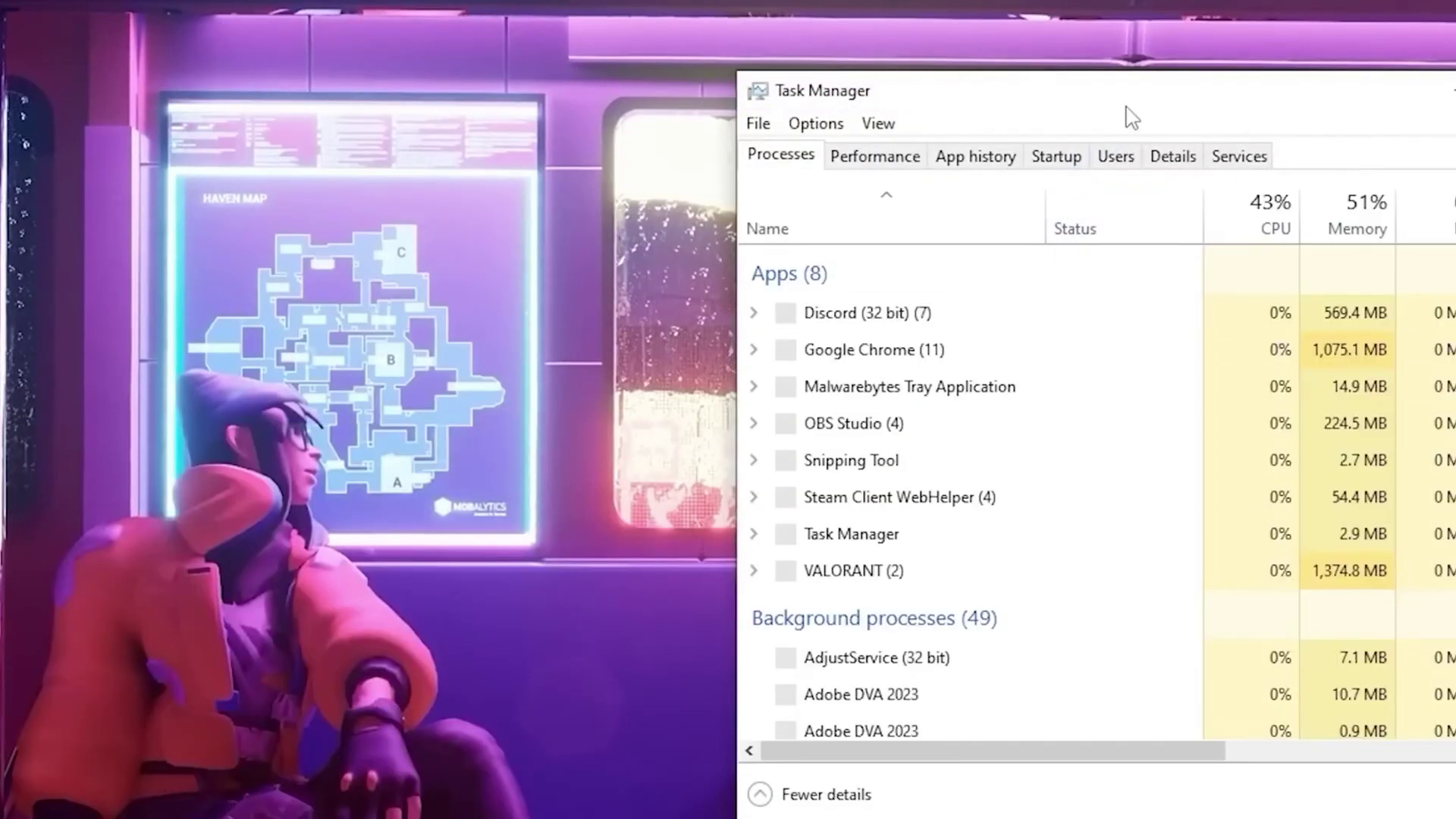
pyautogui.moveTo(1127, 108); pyautogui.dragTo(476, 92)
pyautogui.click(513, 144)
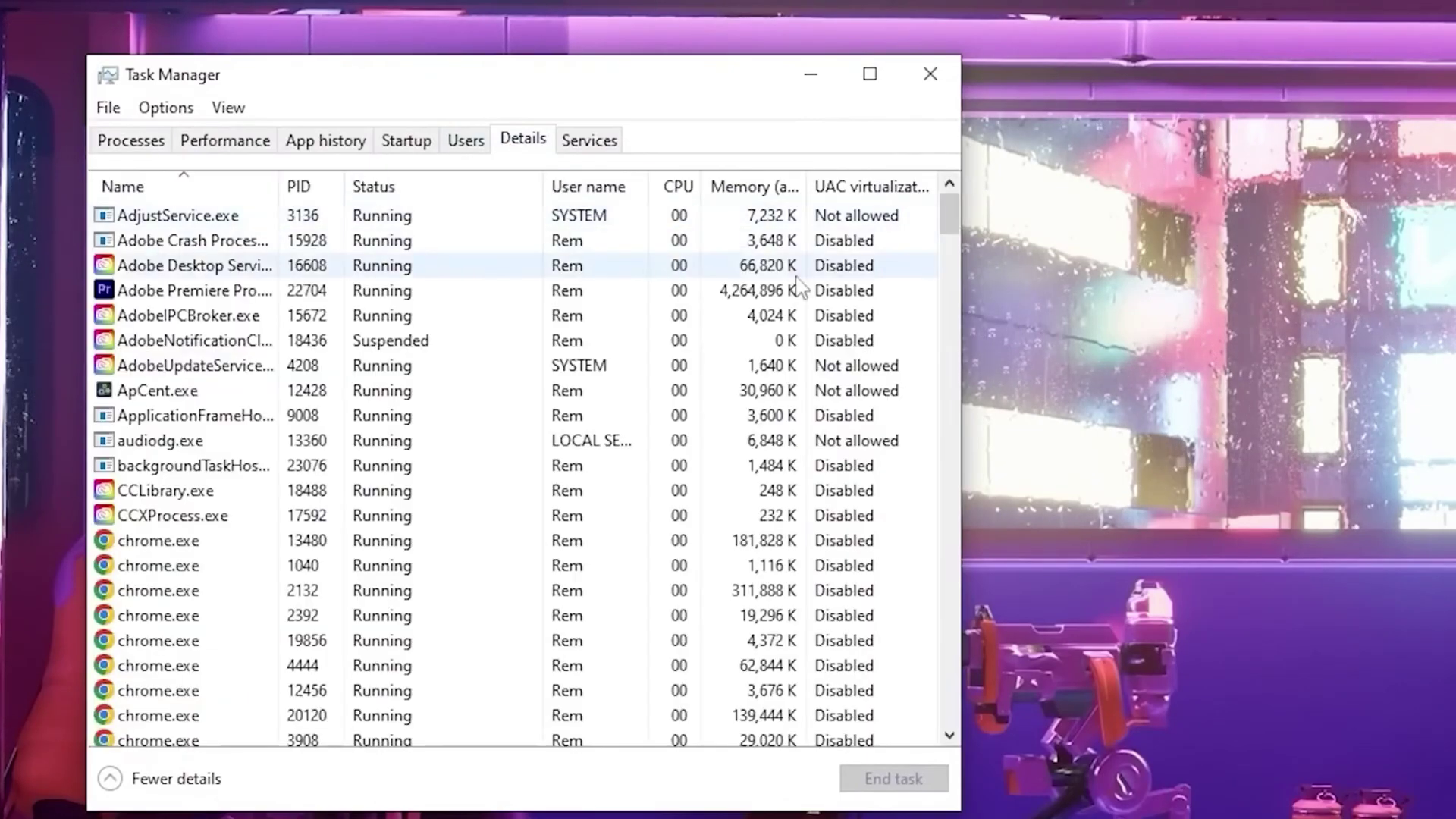
pyautogui.moveTo(953, 218); pyautogui.dragTo(948, 701)
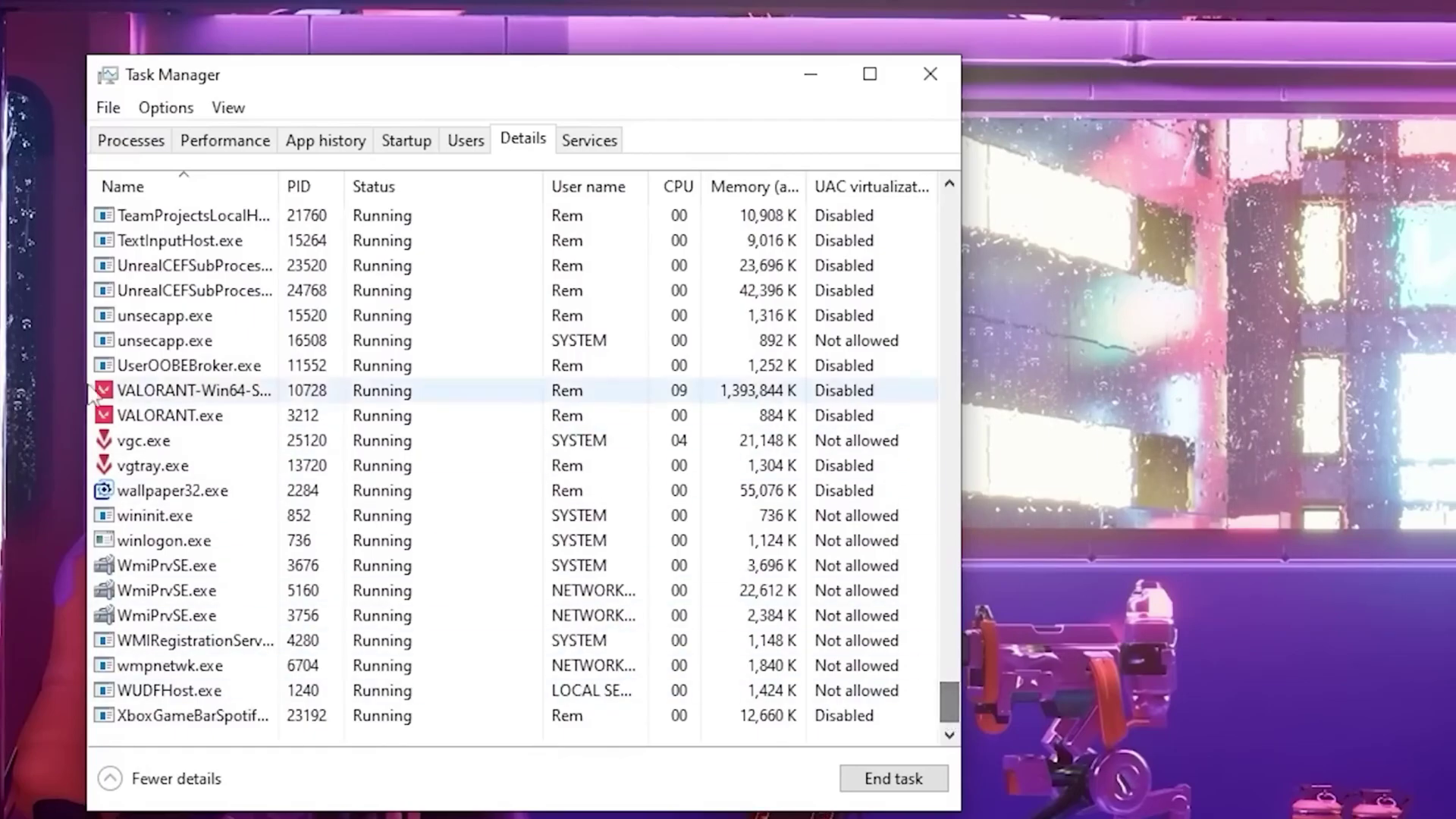
# Set VALORANT-Win64-Shipping.exe to Low priority
pyautogui.click(189, 391)
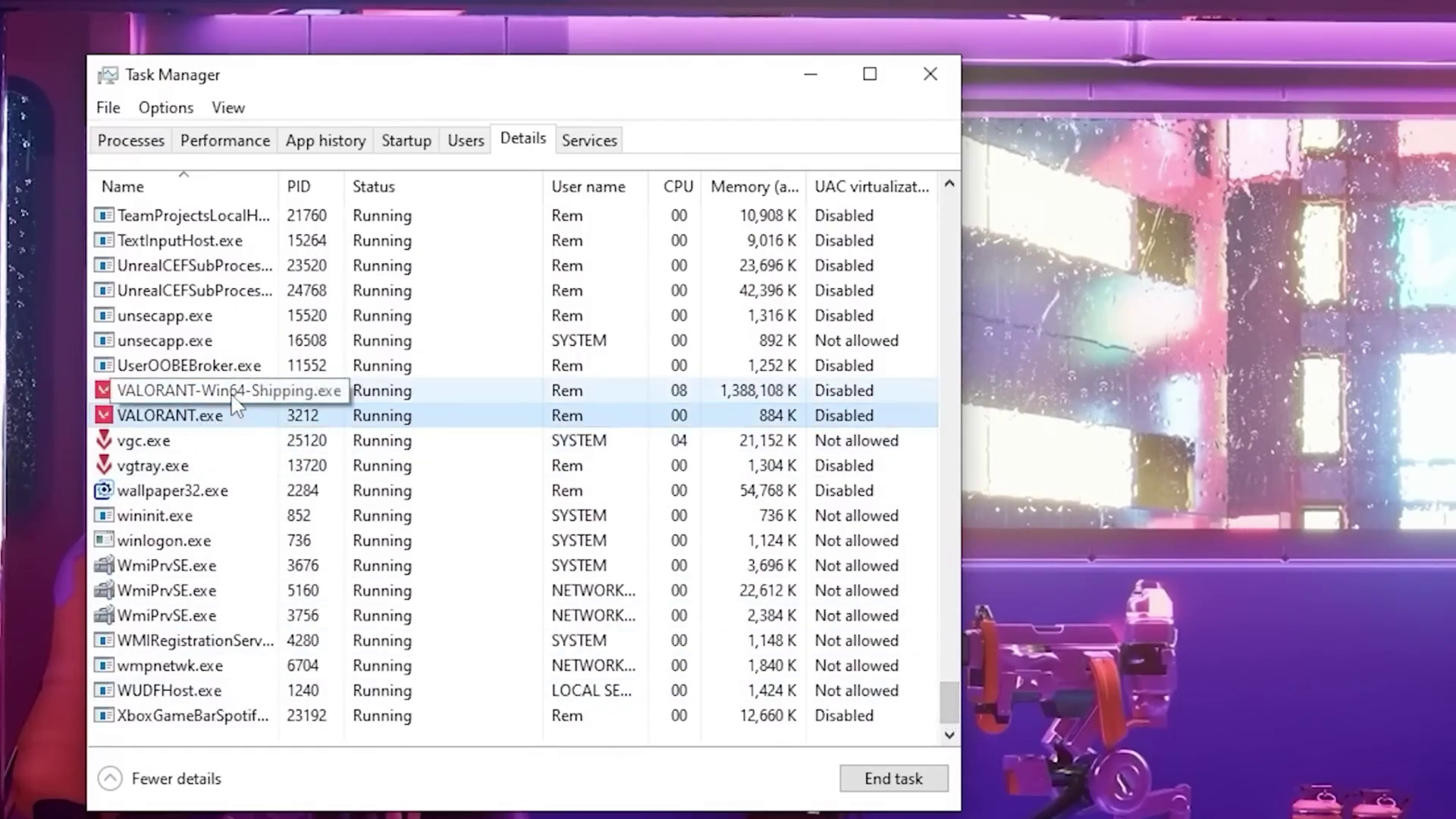
pyautogui.rightClick(227, 393)
pyautogui.moveTo(367, 516)
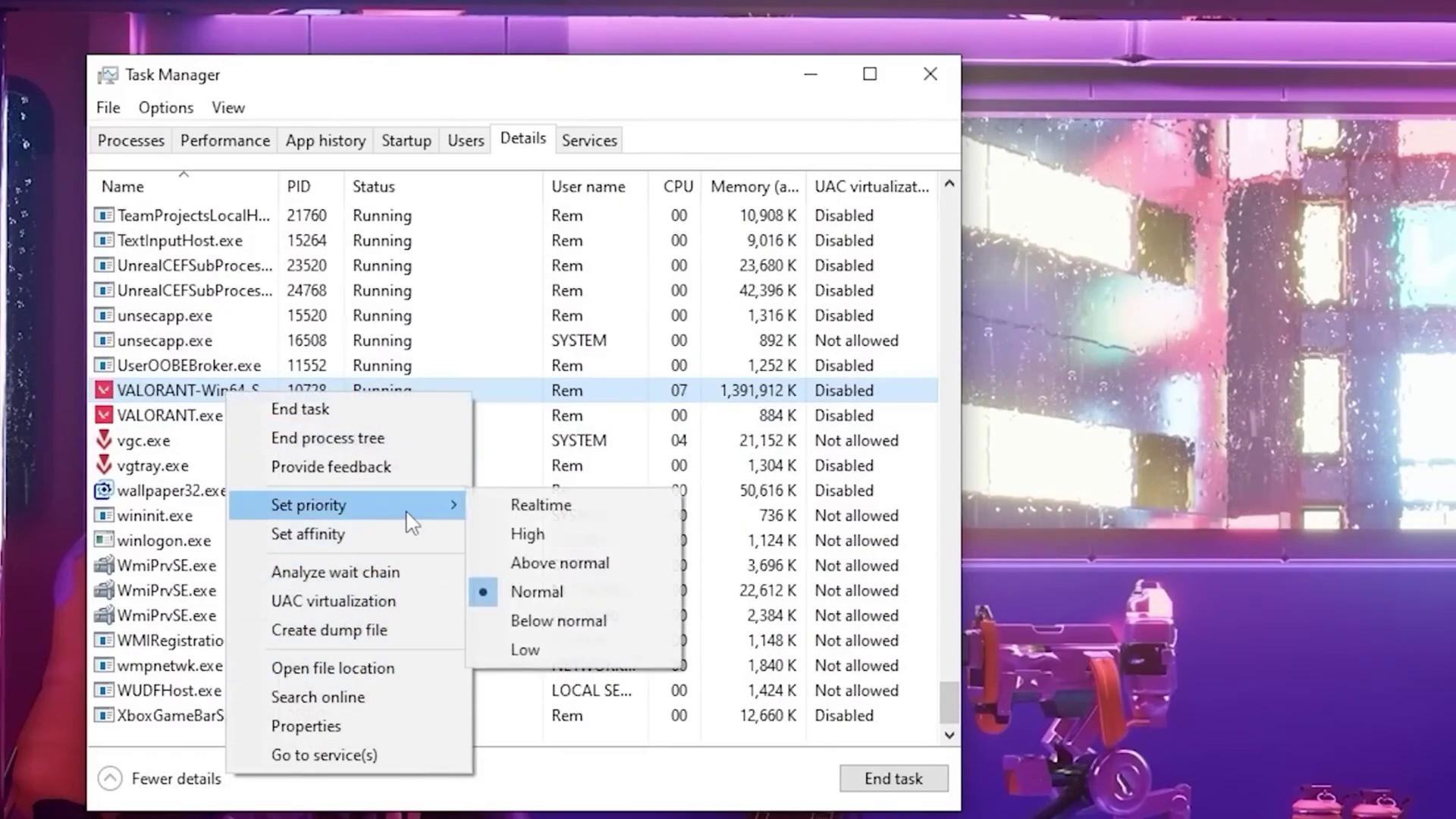
pyautogui.click(526, 651)
pyautogui.press('Return')
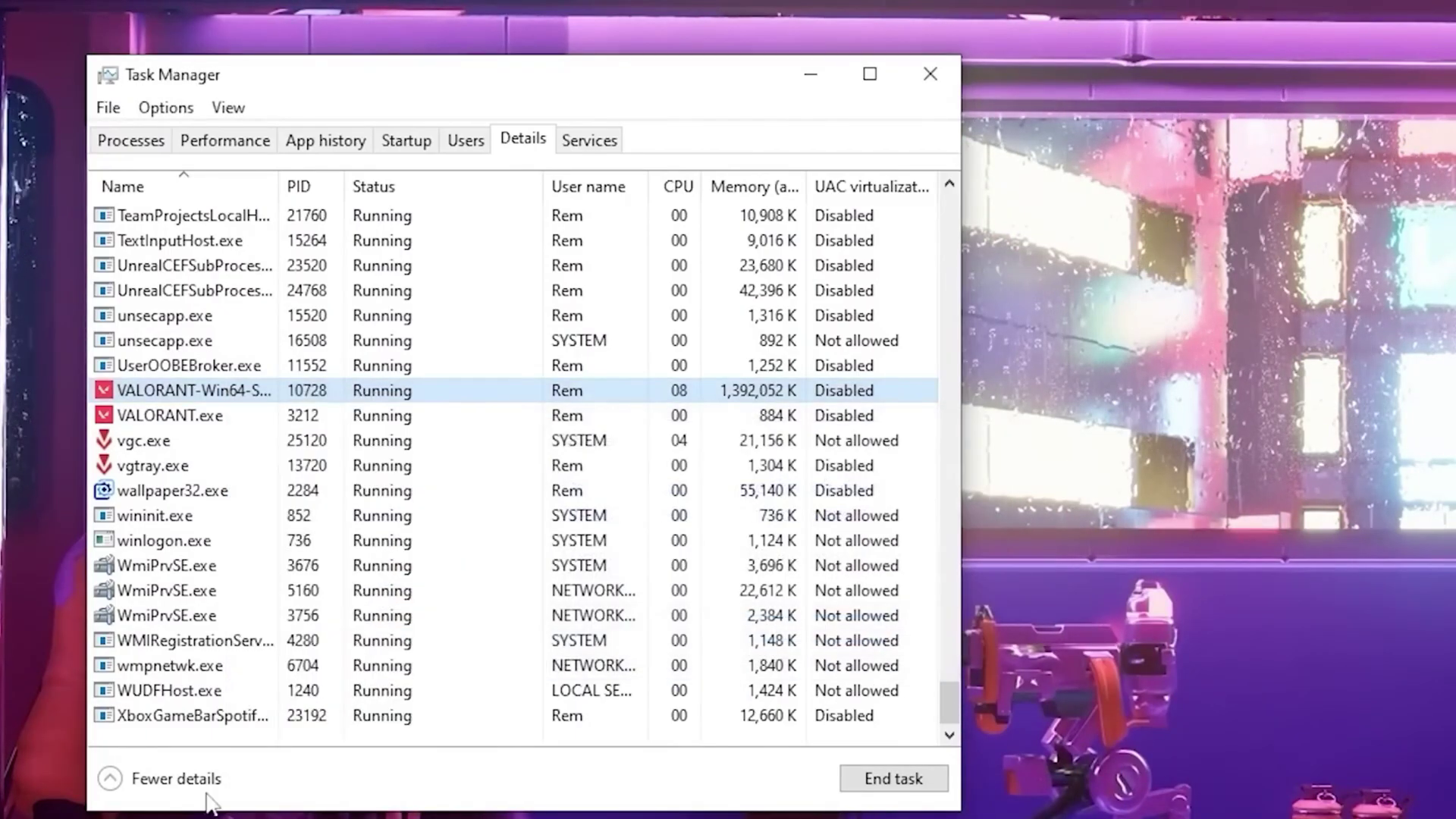
# Set VALORANT.exe to High priority and confirm the change
pyautogui.rightClick(184, 417)
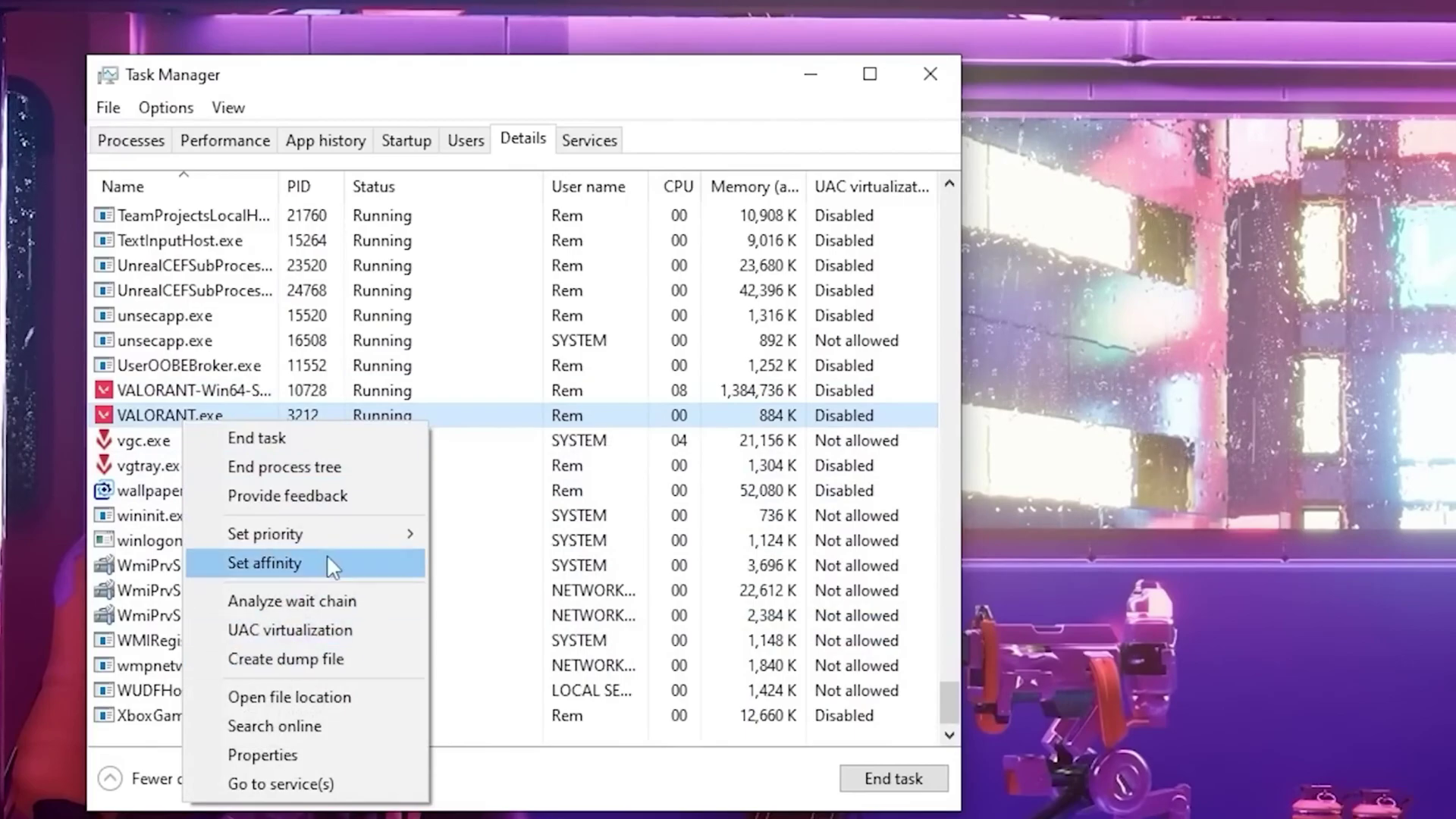
pyautogui.moveTo(331, 546)
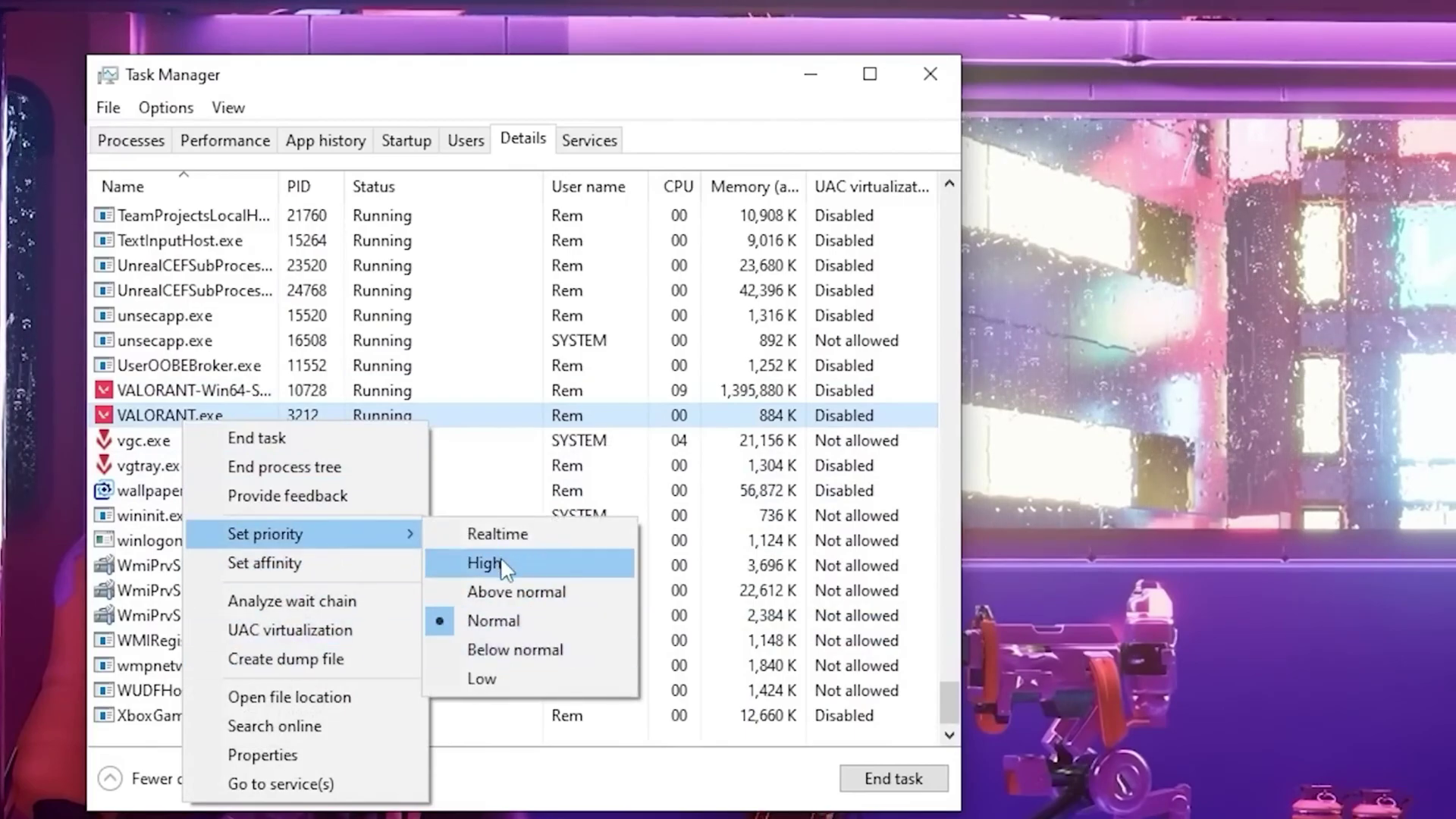
pyautogui.click(470, 561)
pyautogui.click(759, 628)
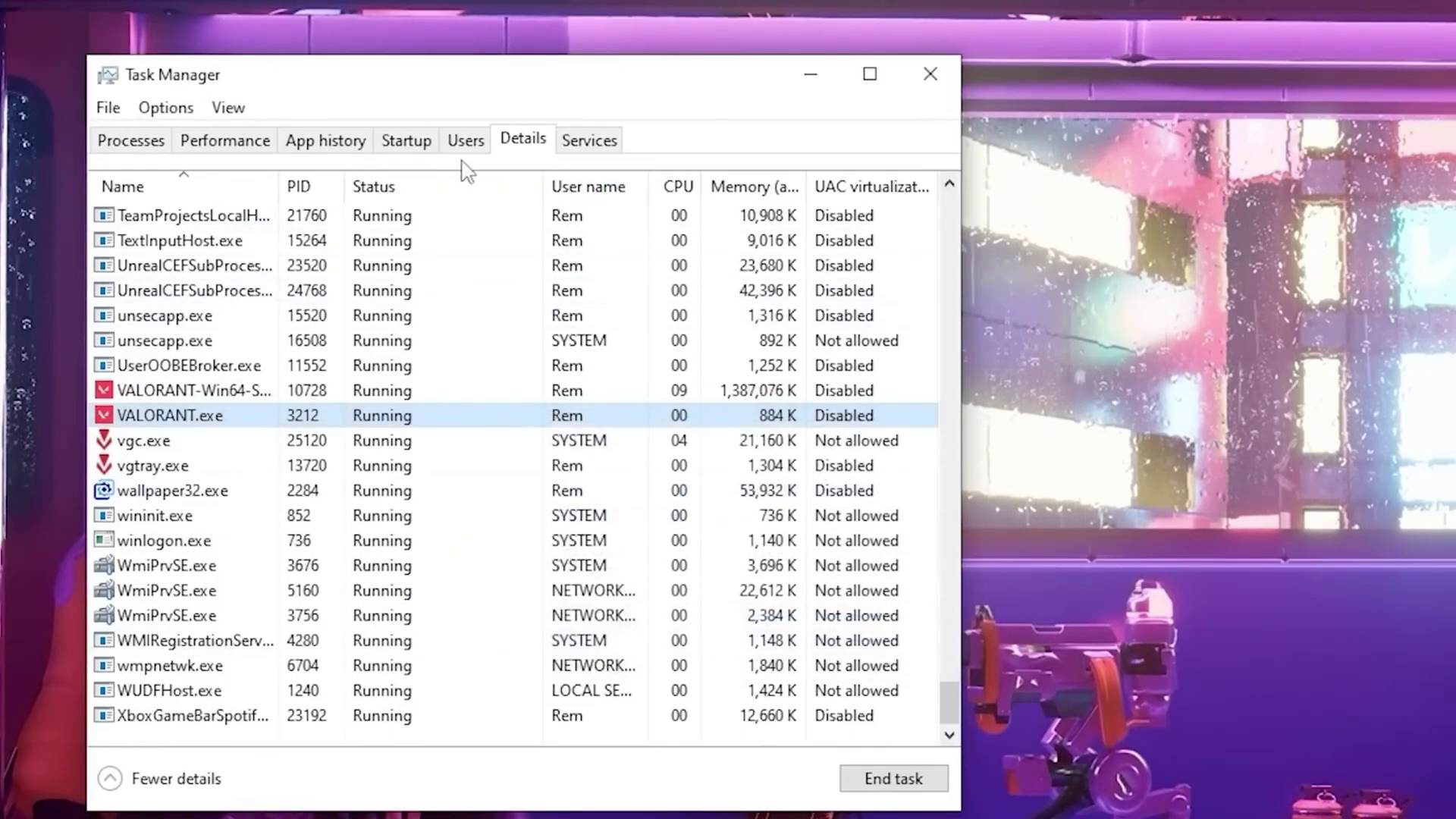
# Disable the Canon IJ Network Scanner startup entry, then select Vanguard tray notification
pyautogui.click(408, 141)
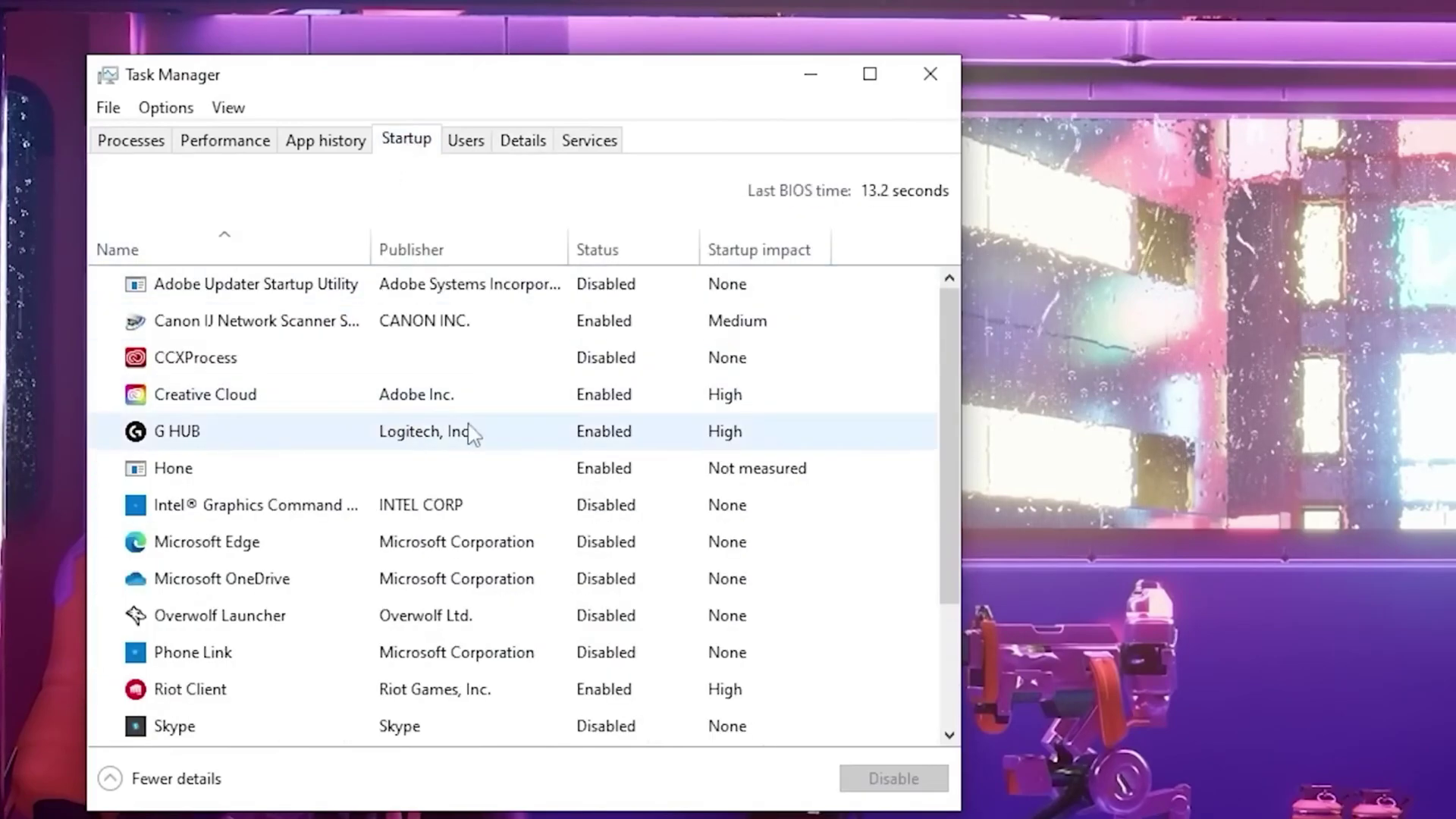
pyautogui.rightClick(228, 322)
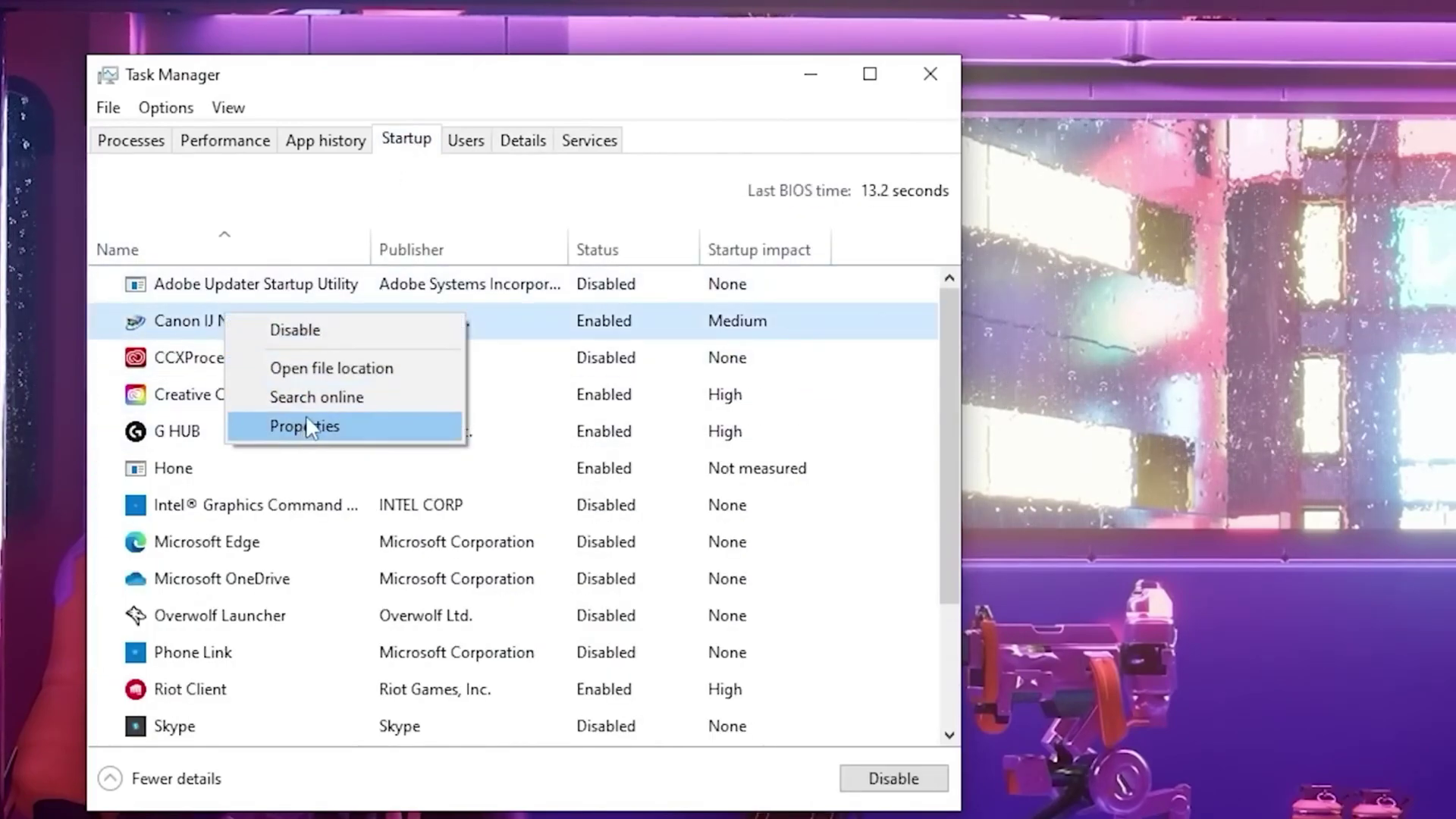
pyautogui.click(296, 329)
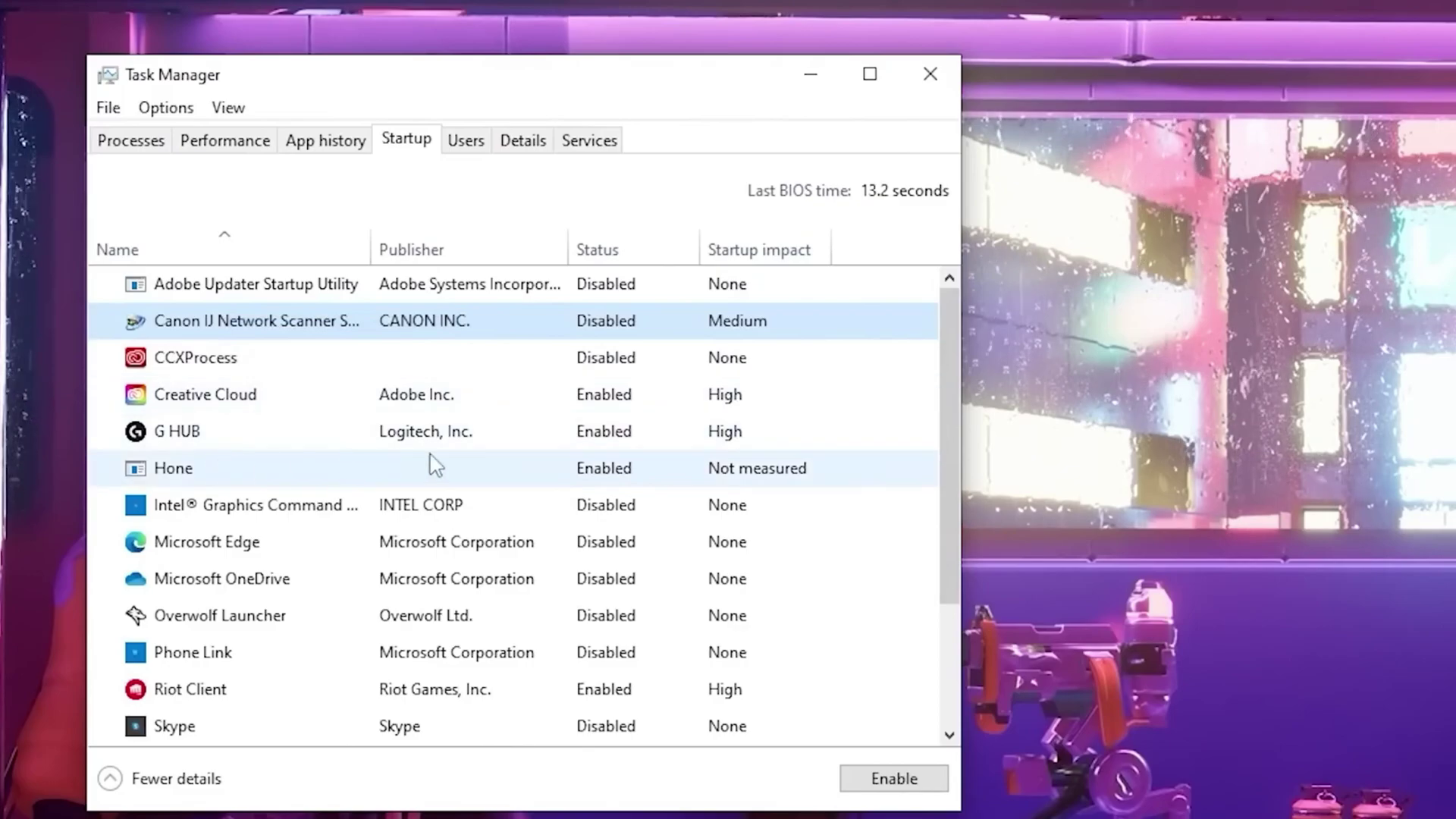
pyautogui.moveTo(945, 546); pyautogui.dragTo(946, 667)
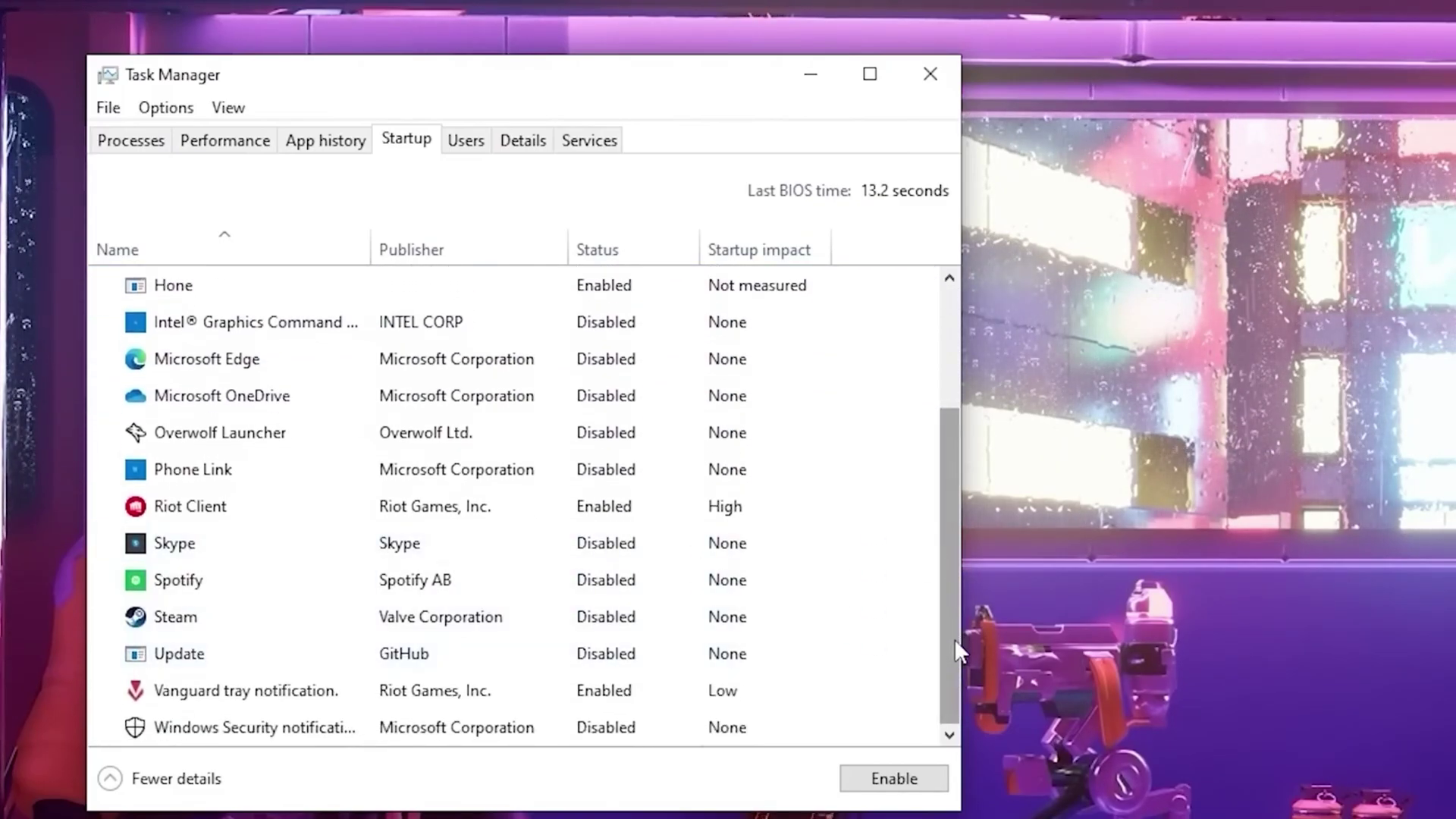
pyautogui.click(400, 701)
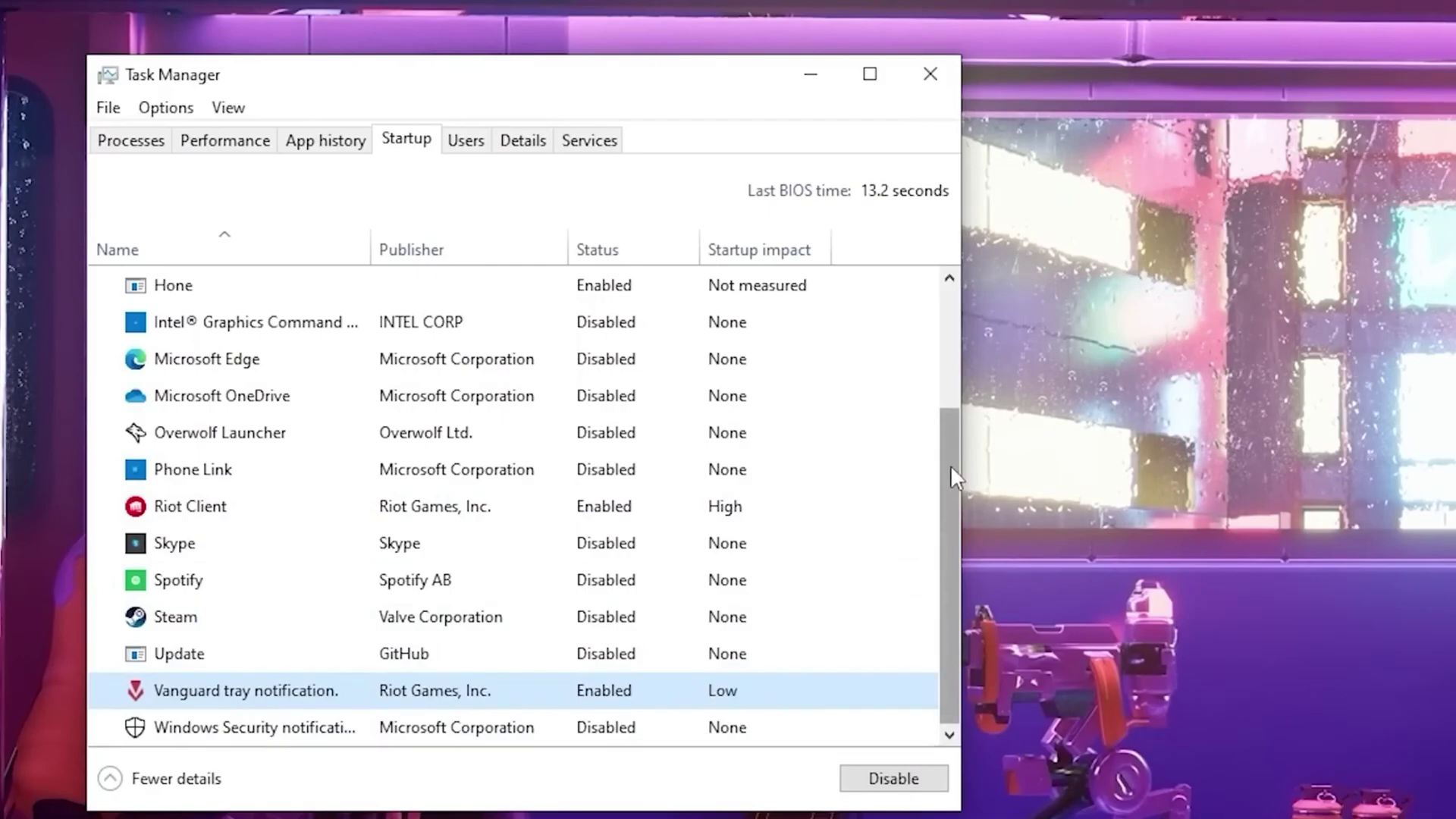
pyautogui.moveTo(952, 470); pyautogui.dragTo(963, 350)
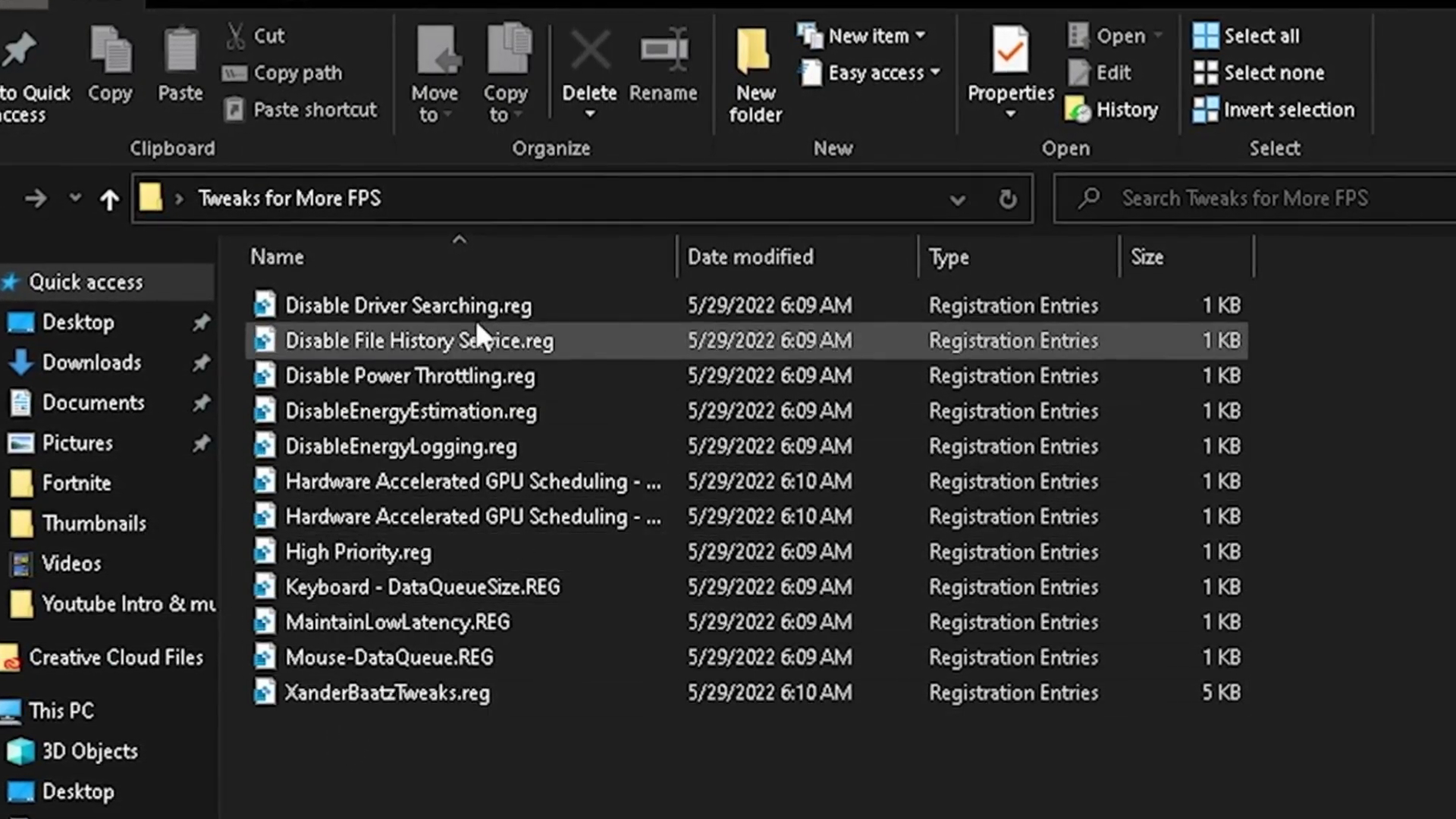
# Select the .reg tweaks in turn, from Disable Driver Searching to High Priority, marquee-selecting the last seven
pyautogui.click(455, 305)
pyautogui.click(425, 340)
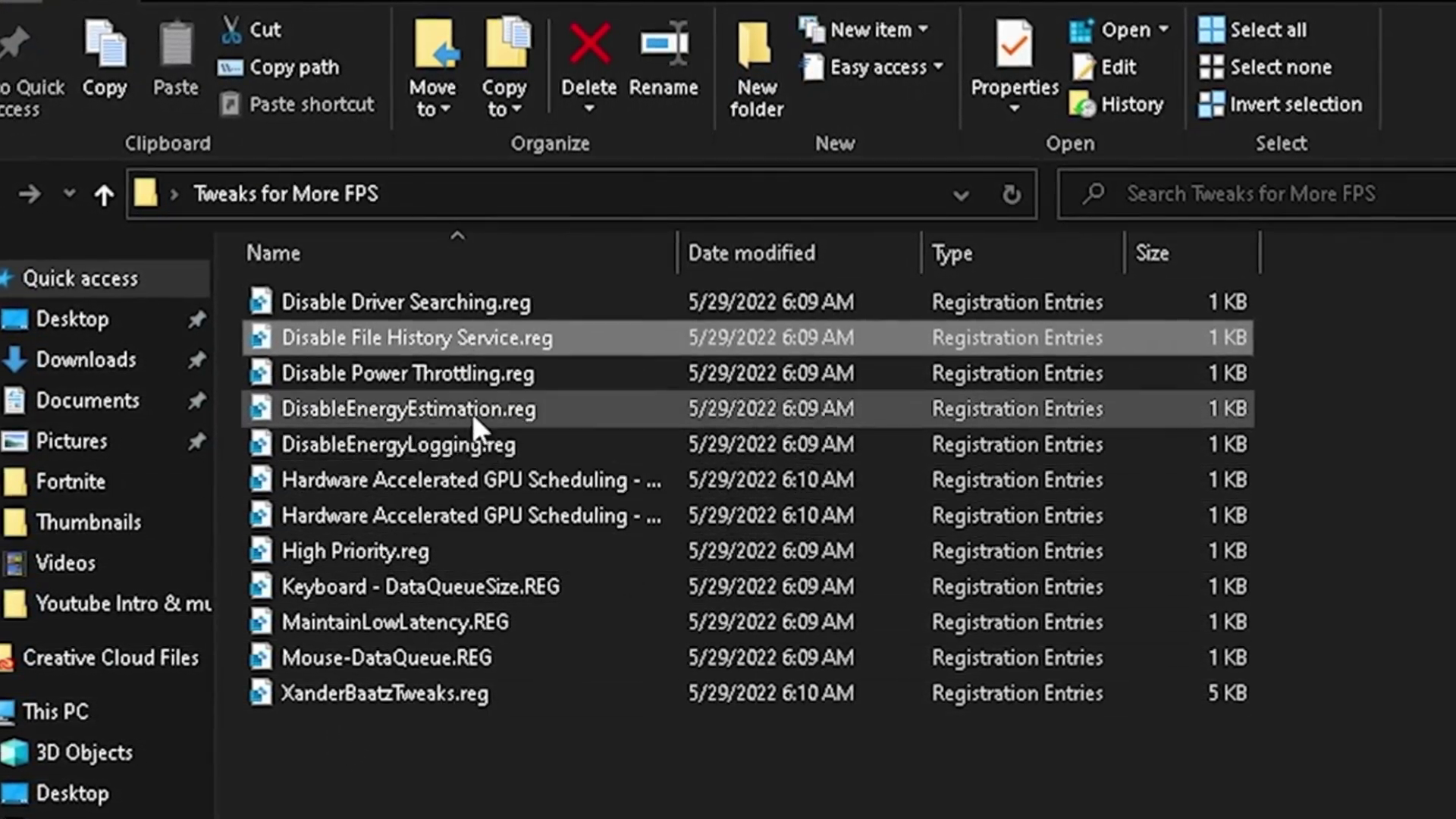
pyautogui.click(407, 375)
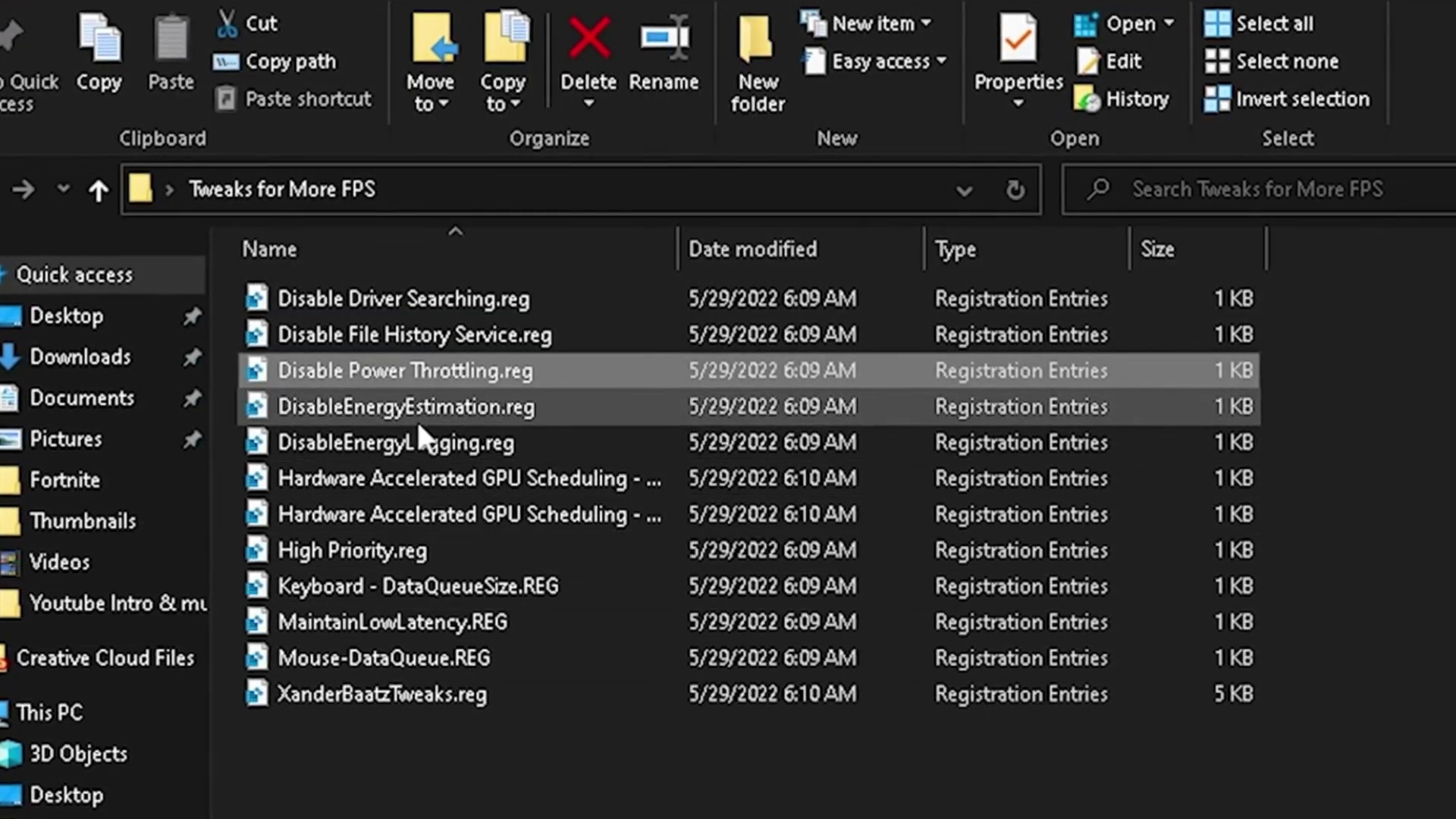
pyautogui.click(401, 409)
pyautogui.moveTo(464, 815); pyautogui.dragTo(342, 759)
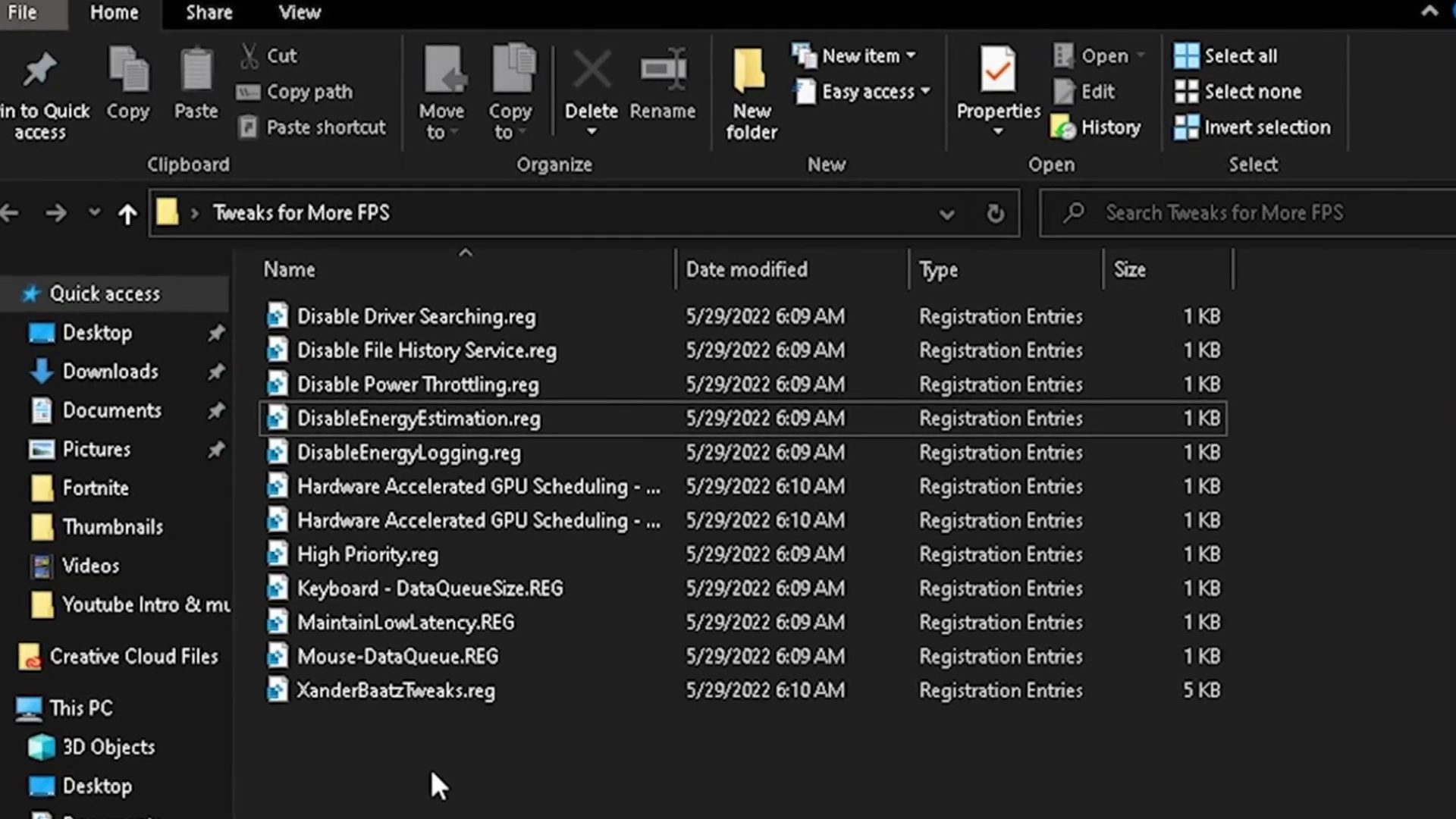
pyautogui.click(435, 310)
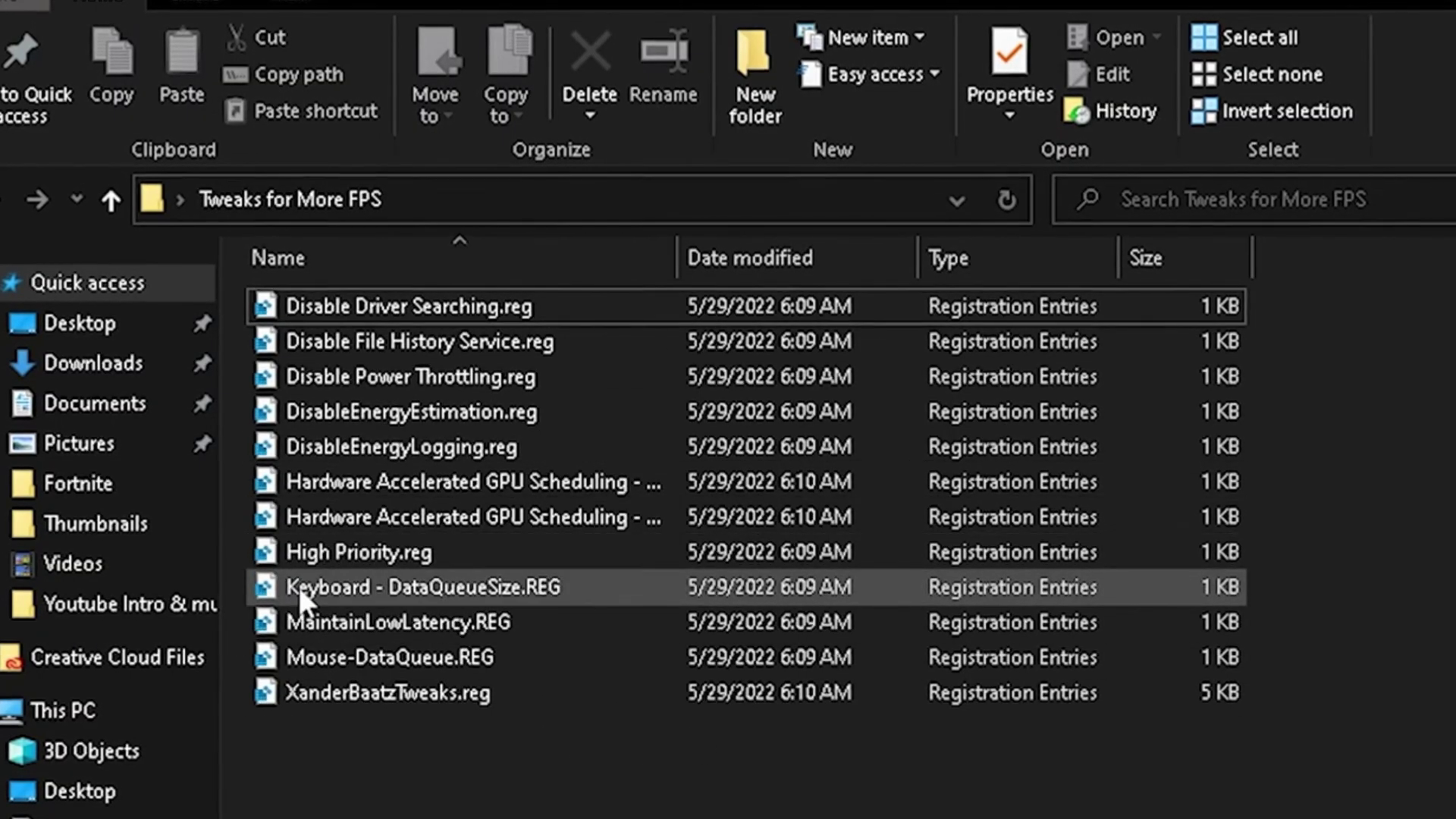
pyautogui.click(348, 552)
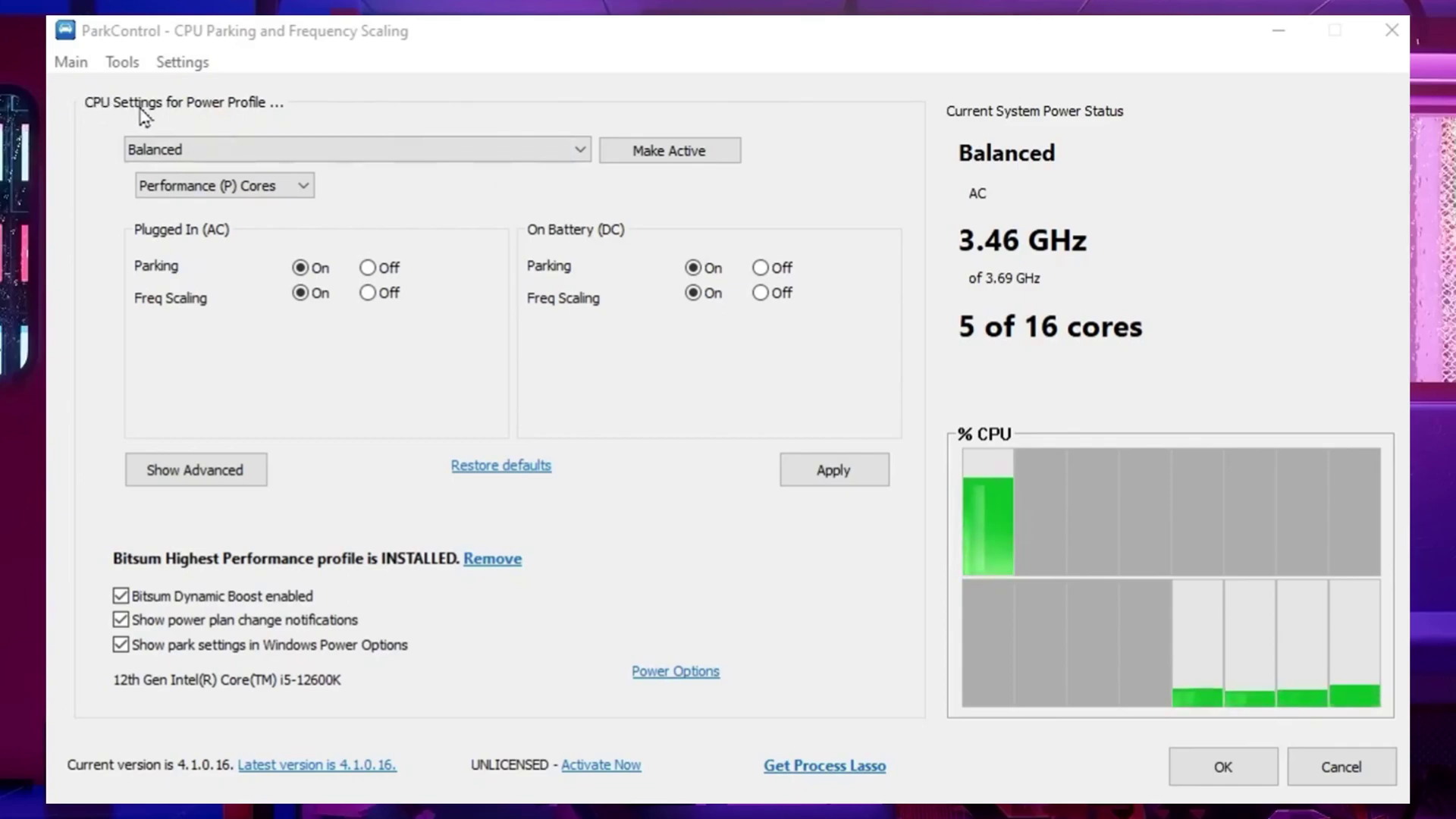
# Choose the Bitsum Highest Performance power profile and make it active
pyautogui.click(530, 156)
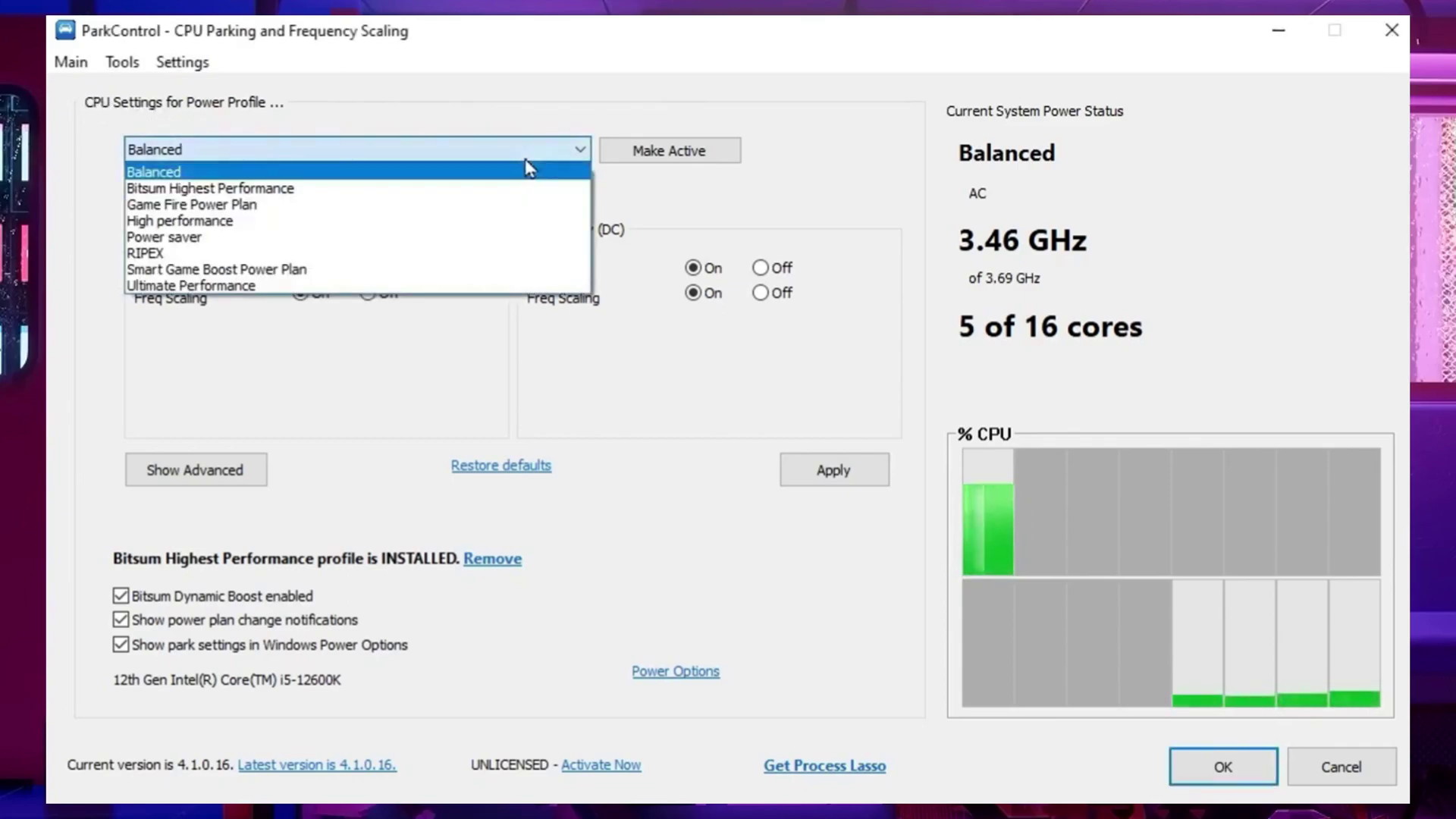
pyautogui.click(172, 189)
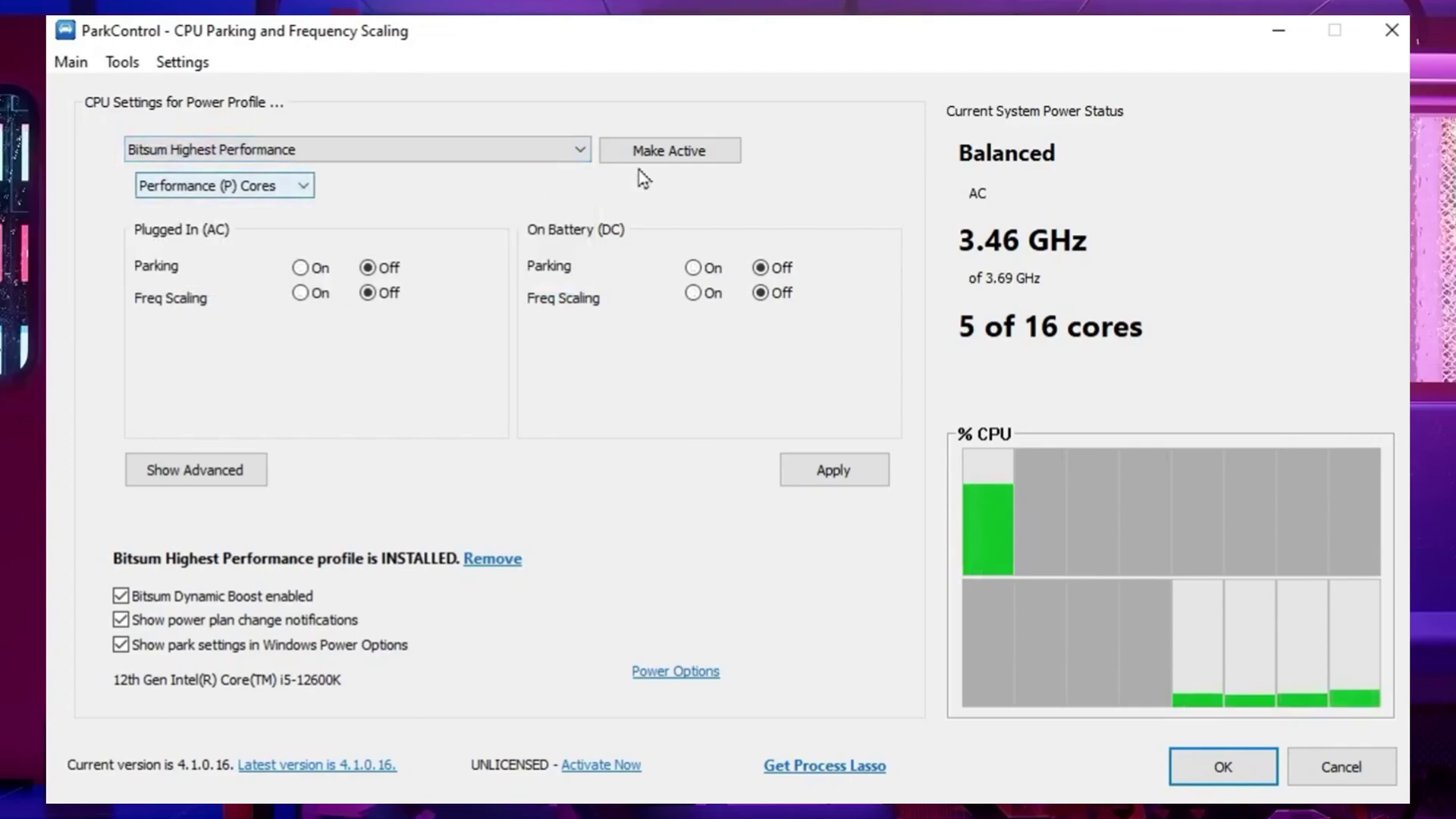
pyautogui.click(656, 152)
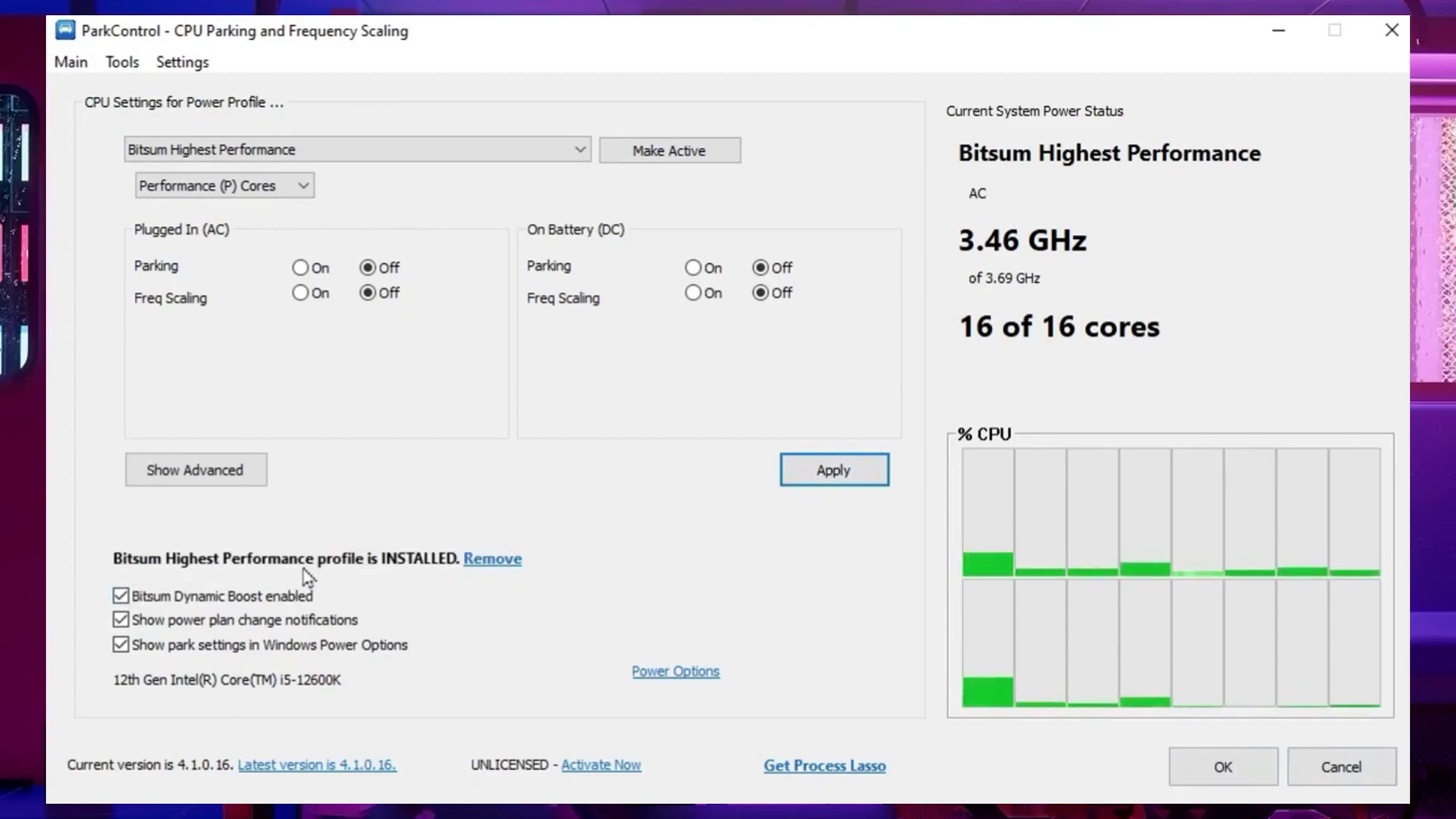
pyautogui.moveTo(120, 600)
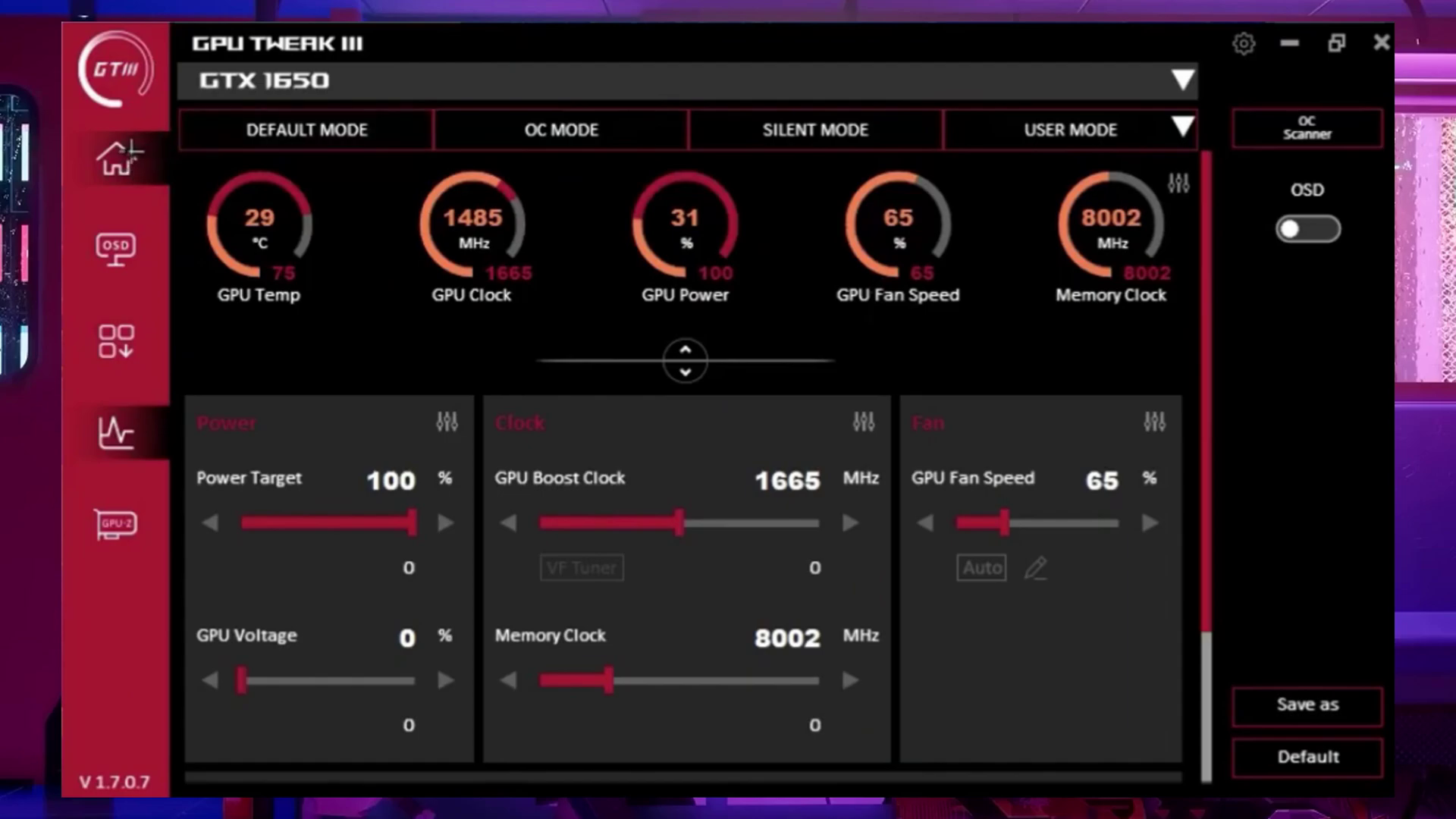
# Scroll the GPU Tweak III panel down to reveal GPU Temp Target and Frame Rate Target
pyautogui.scroll(-1, 187, 458)
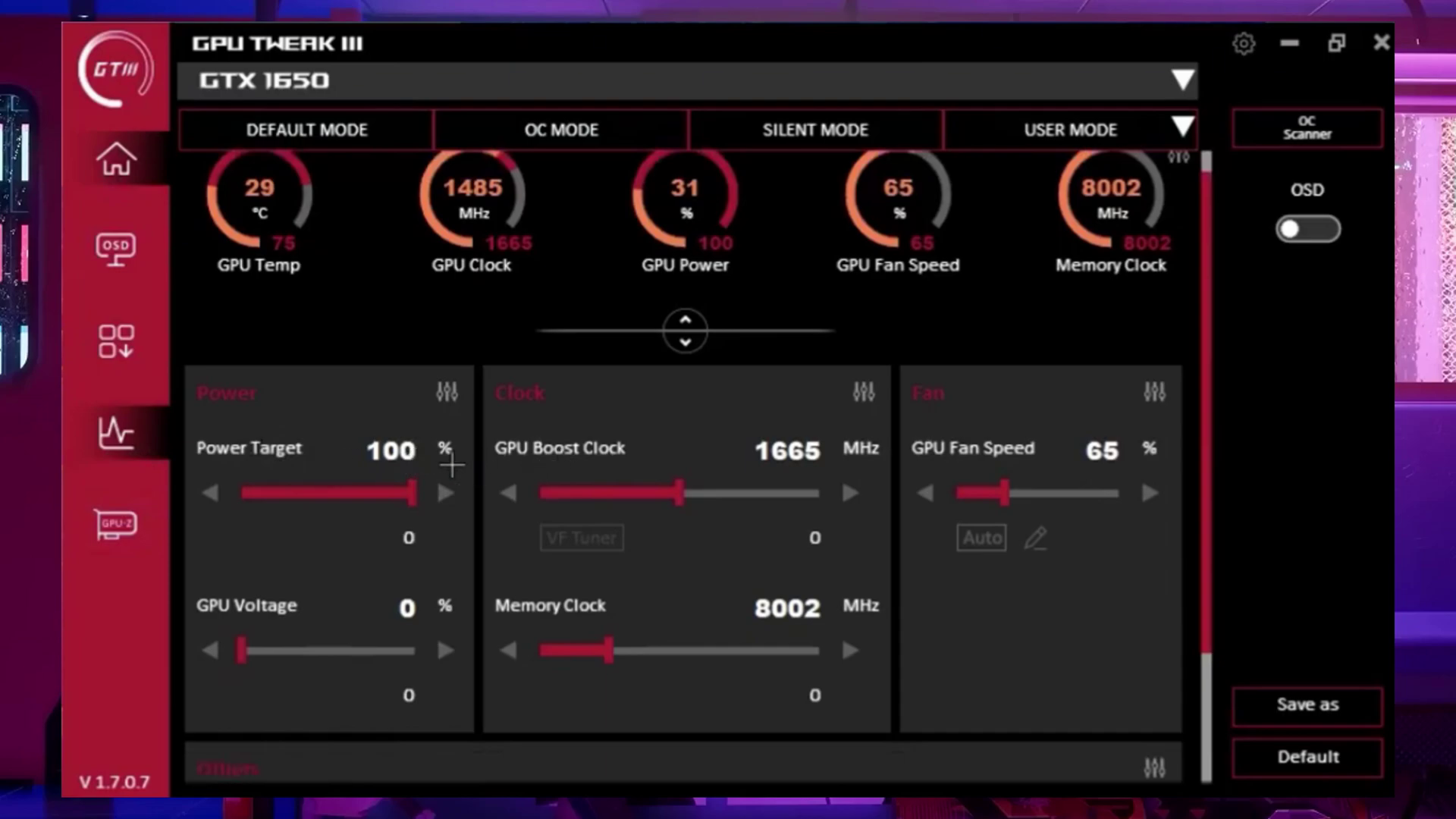
pyautogui.scroll(-2, 692, 594)
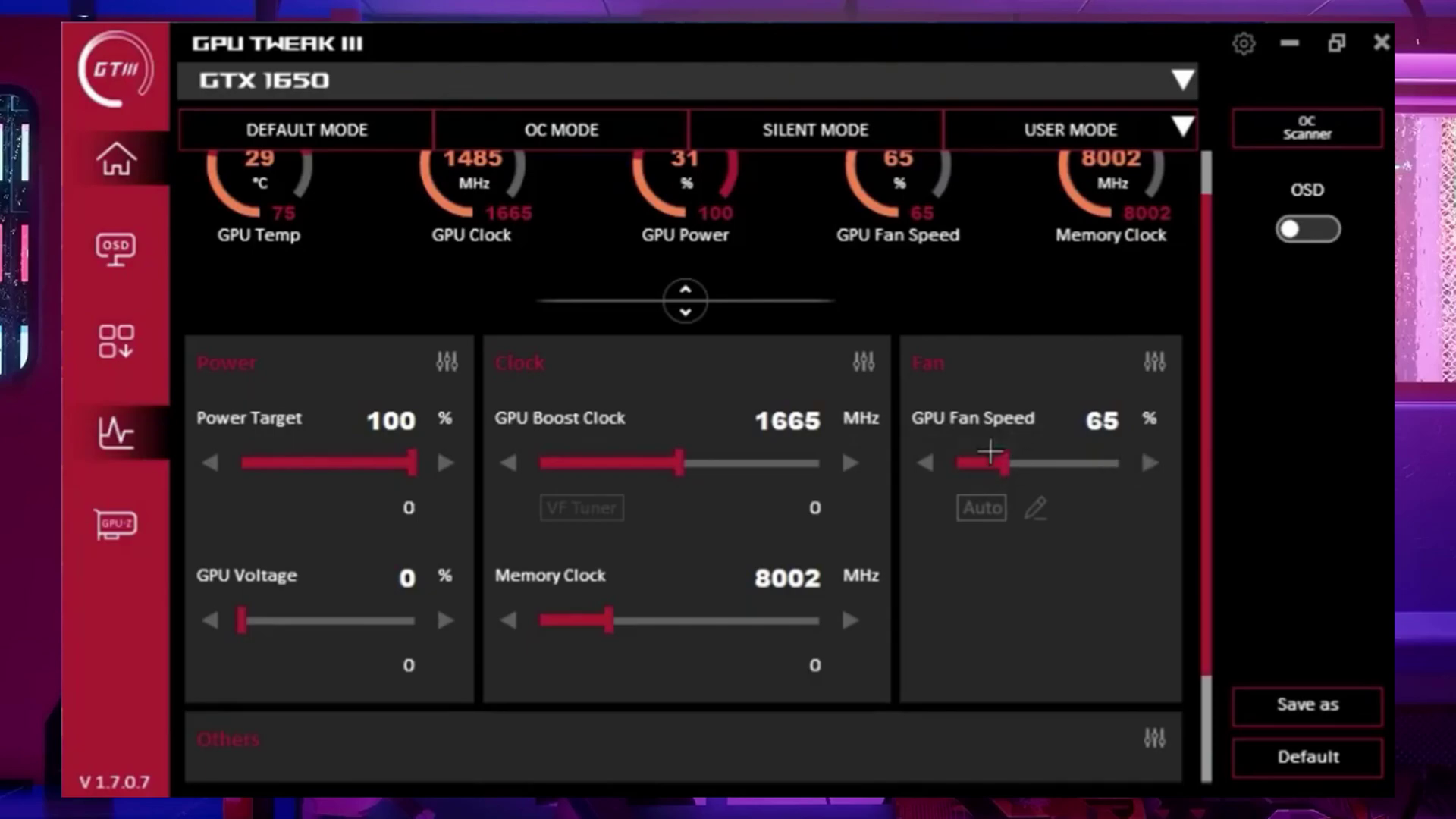
pyautogui.scroll(1, 334, 341)
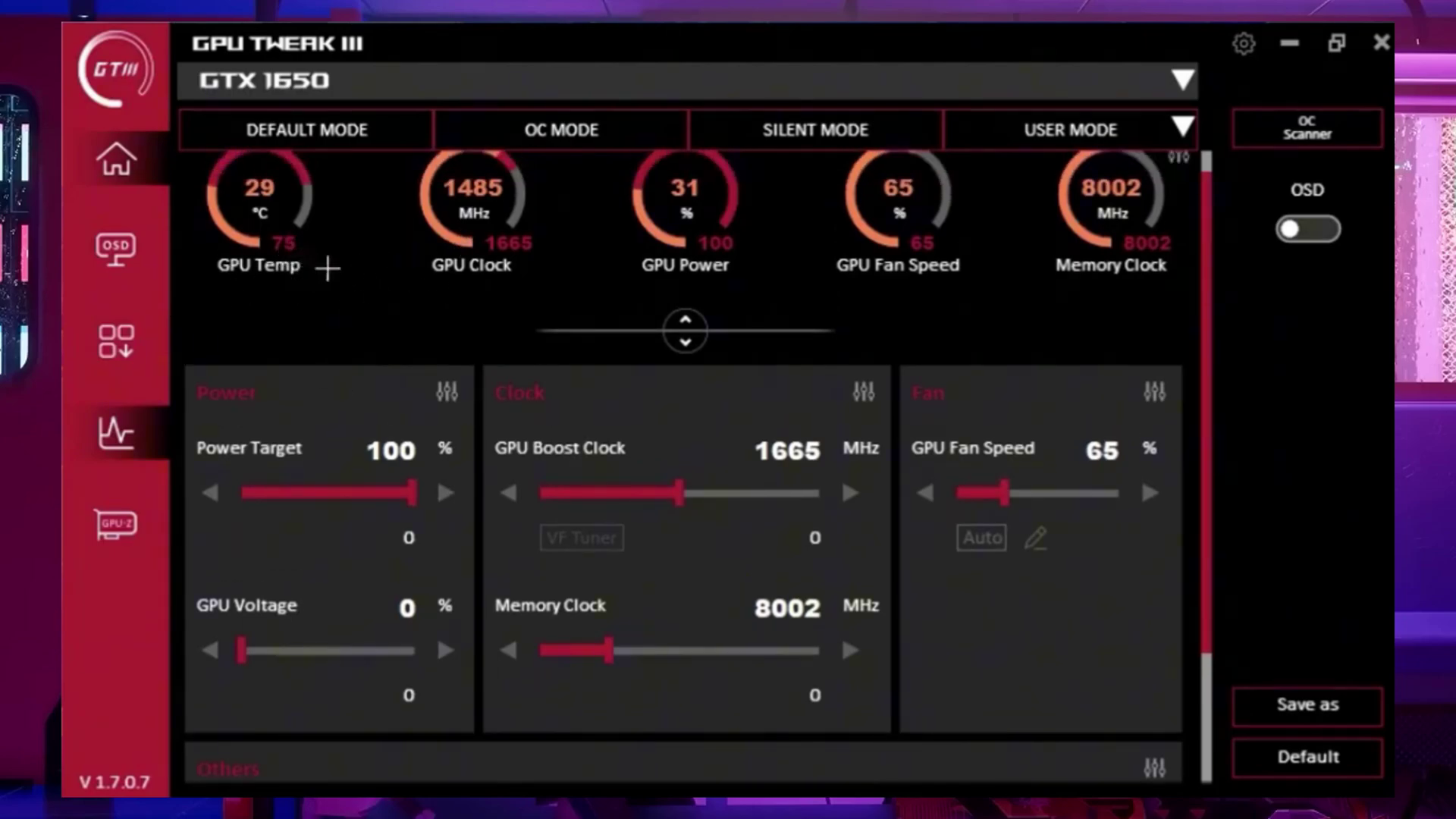
pyautogui.scroll(-1, 708, 328)
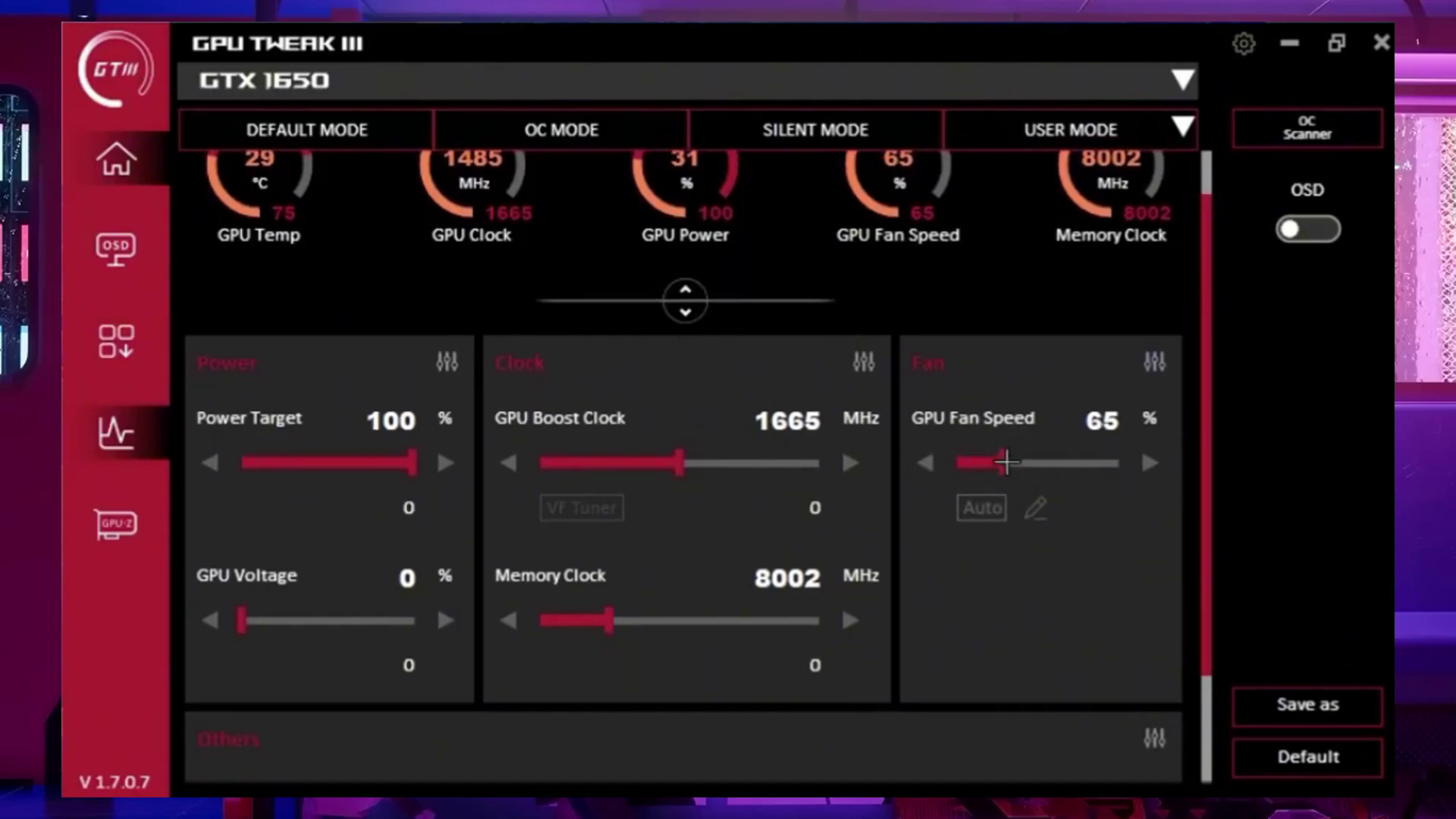
pyautogui.scroll(-4, 1090, 618)
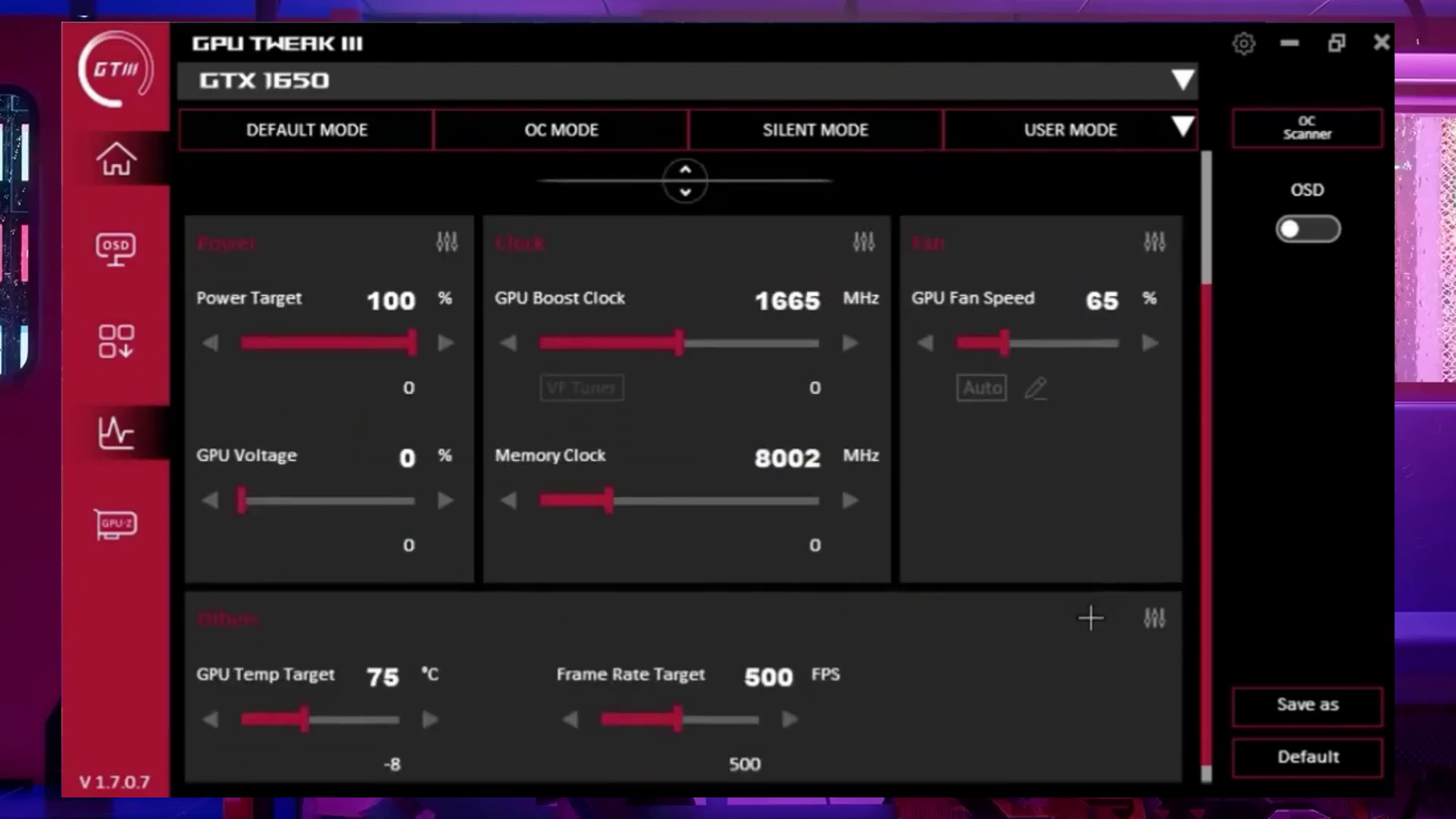
pyautogui.scroll(-2, 1121, 455)
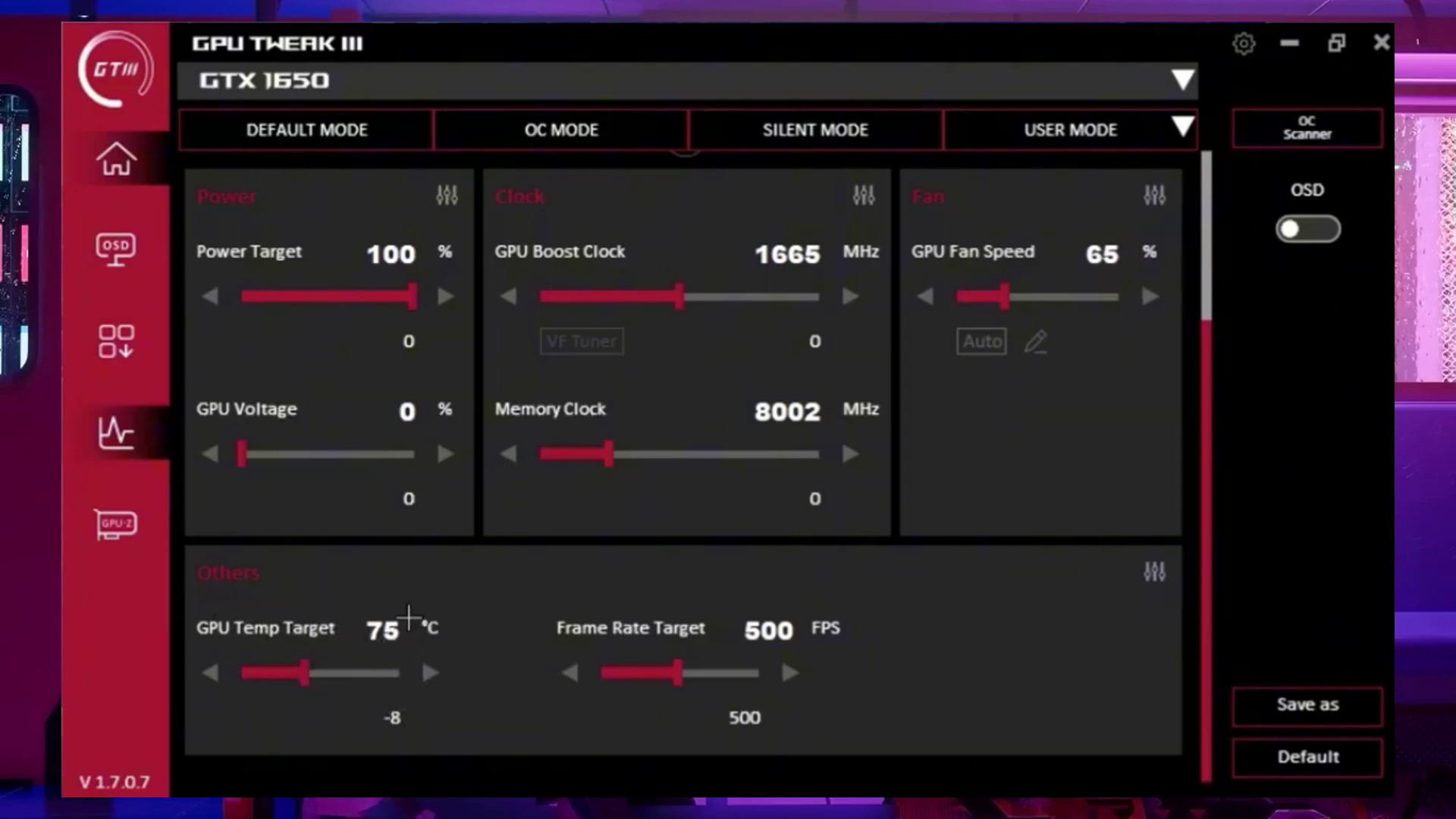
pyautogui.doubleClick(381, 630)
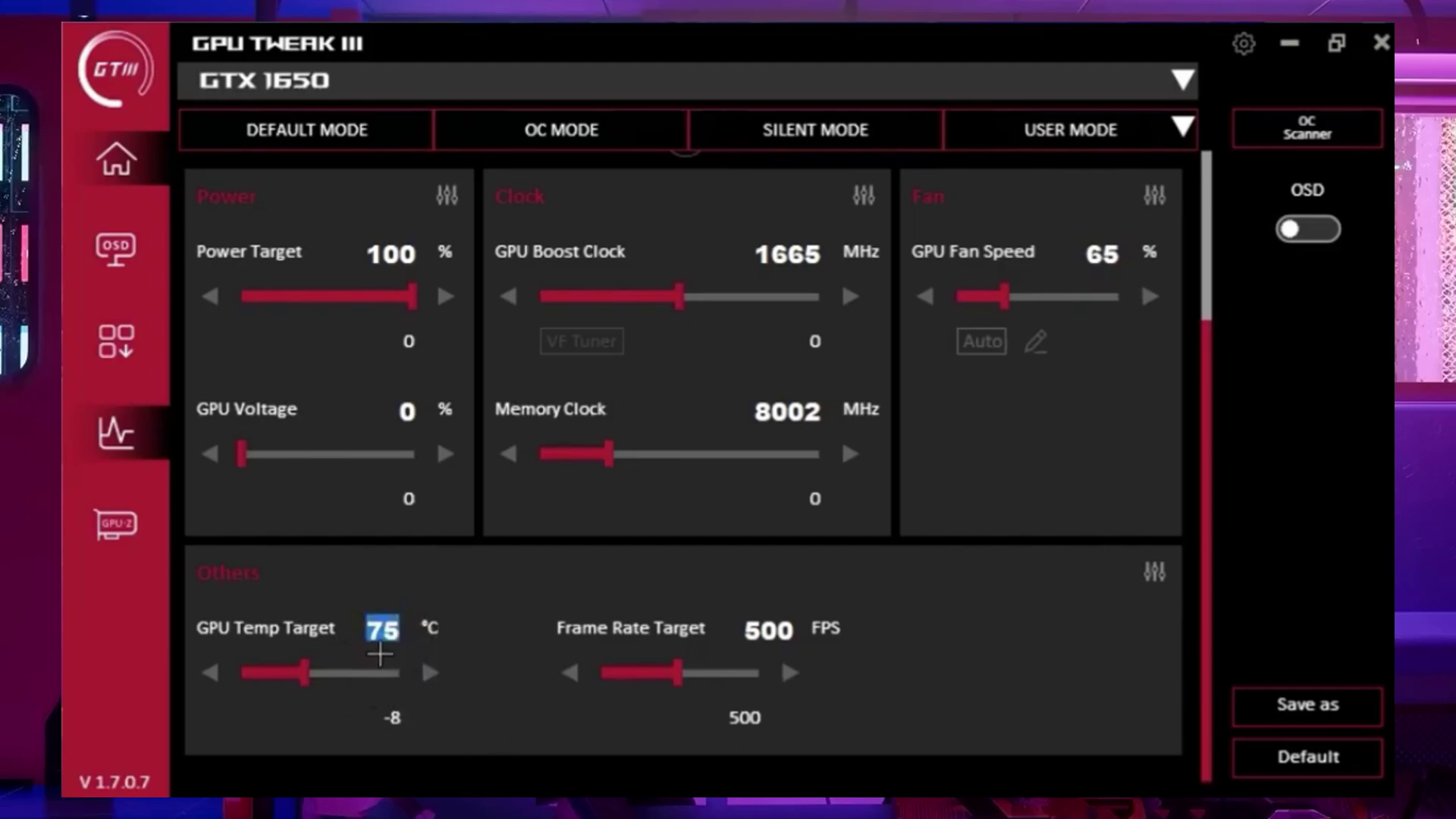
pyautogui.click(387, 634)
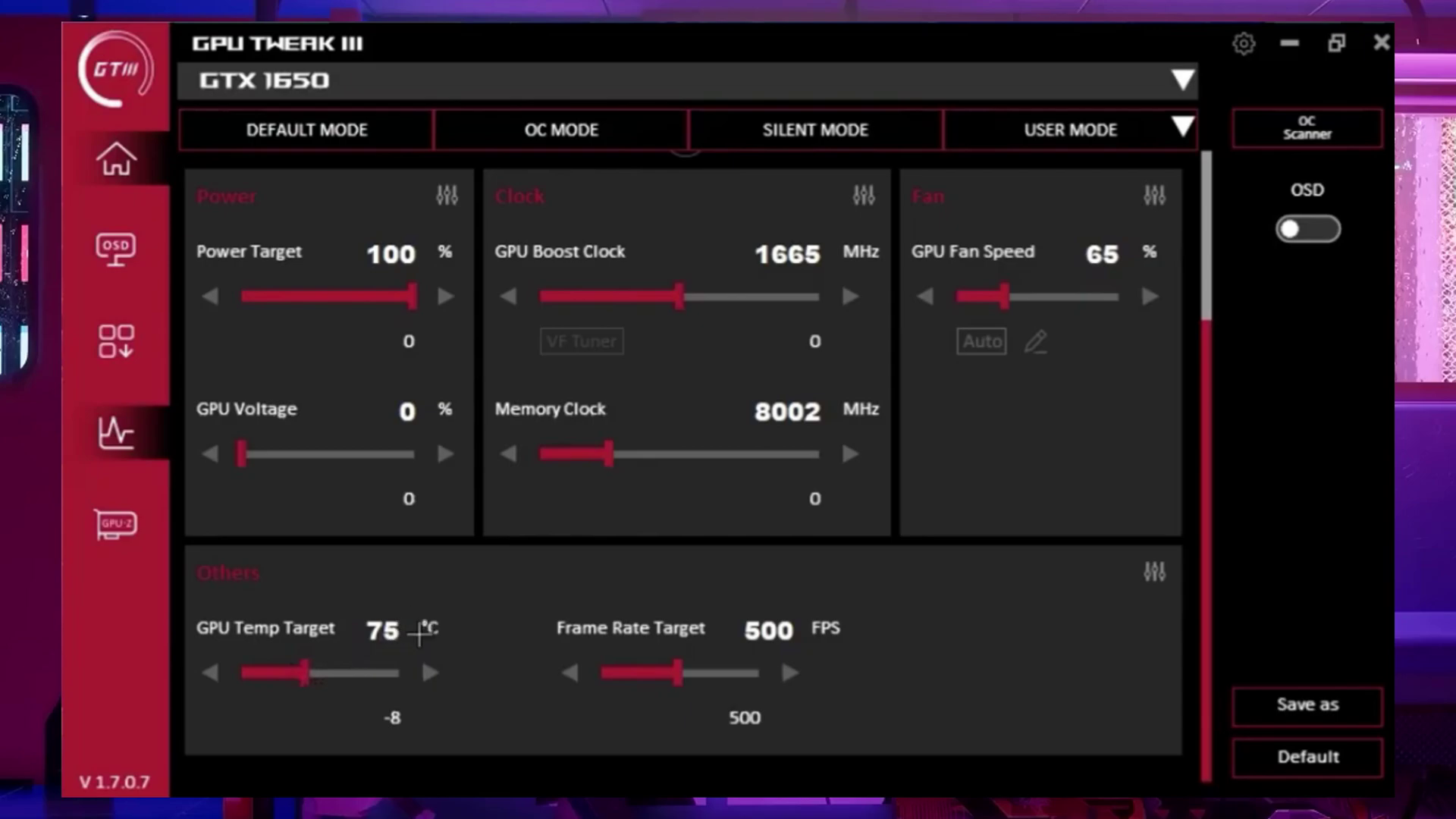
pyautogui.click(400, 630)
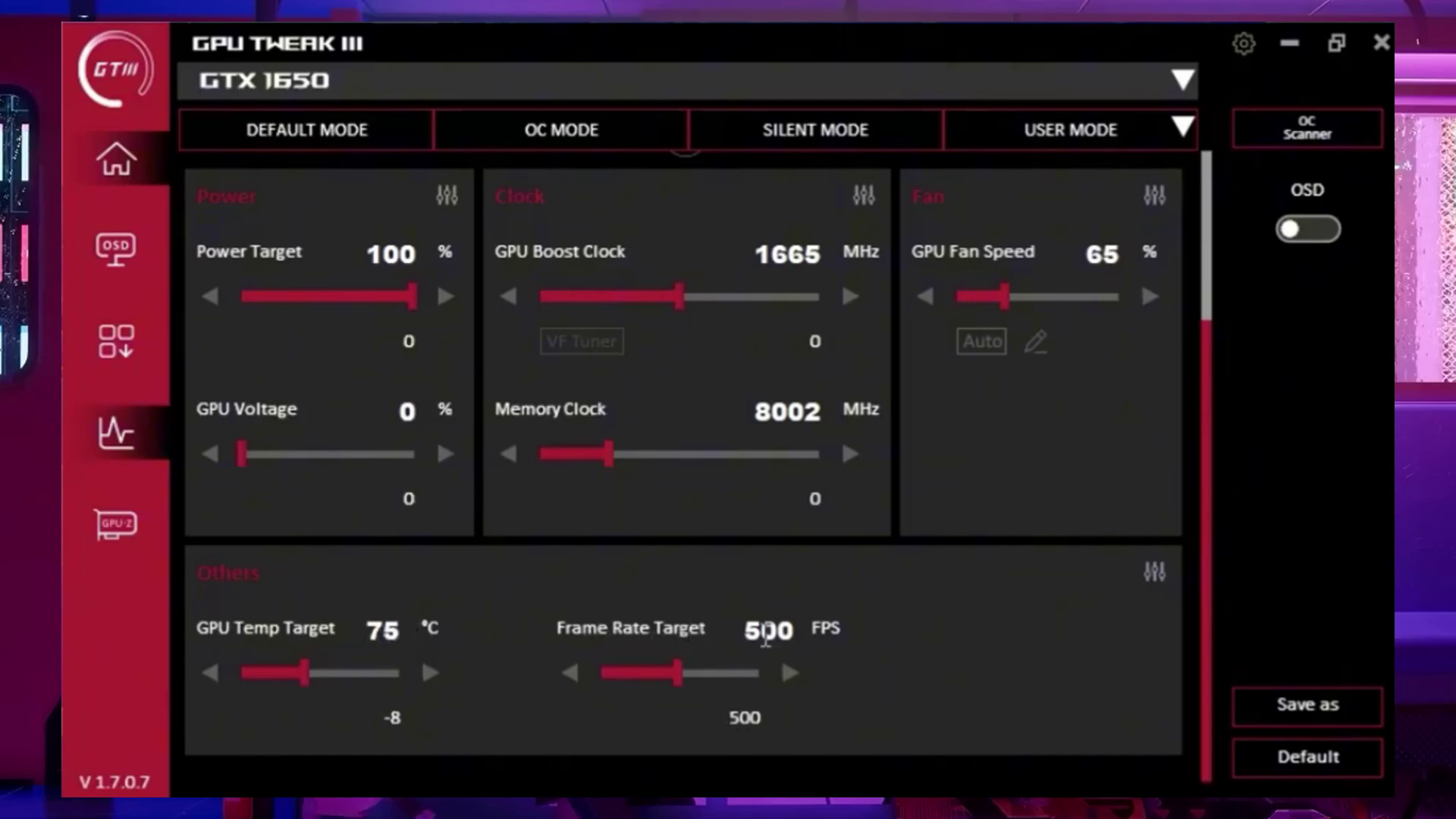
pyautogui.doubleClick(767, 632)
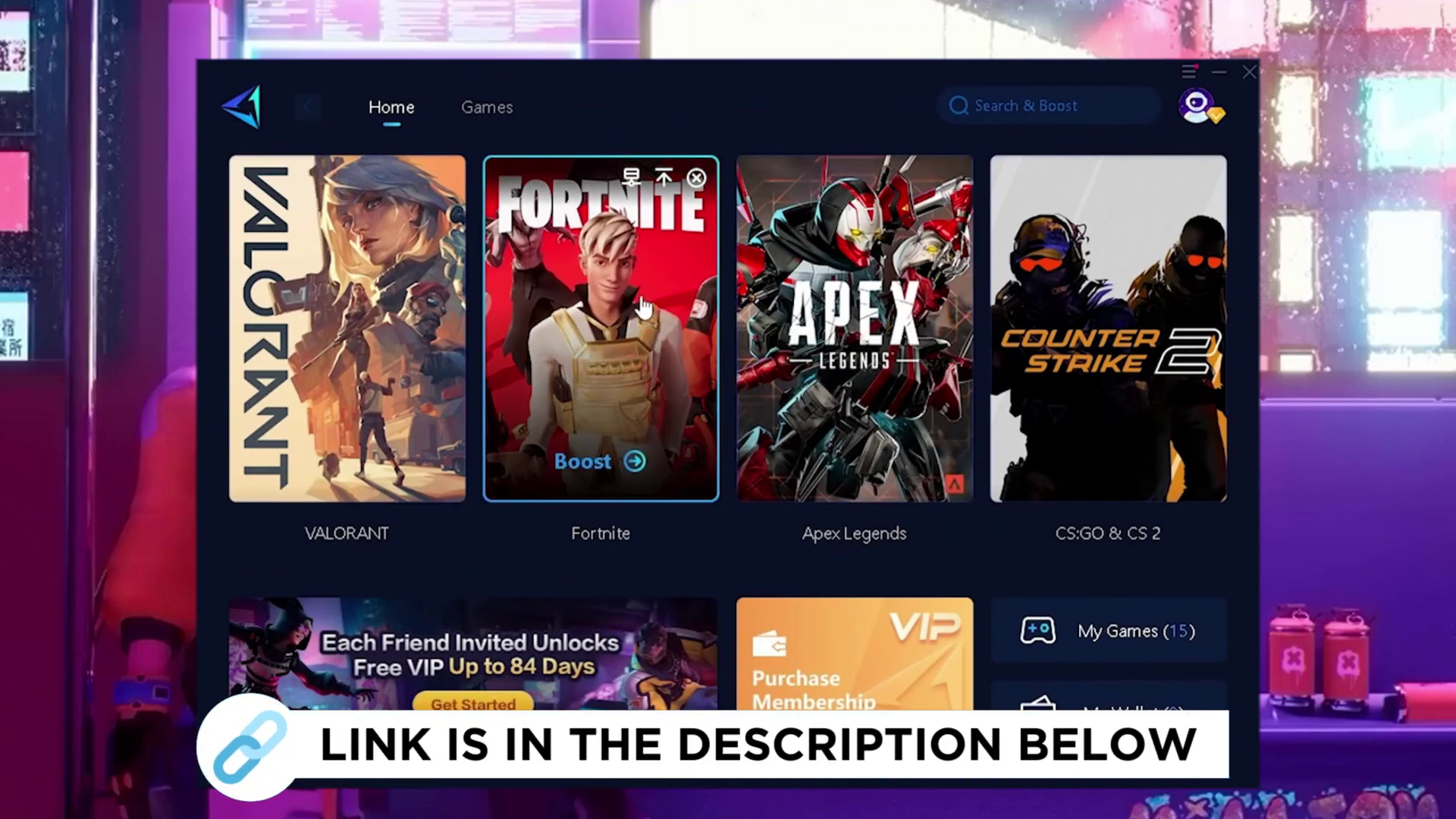
# Boost Fortnite from its card on the GearUp Booster home page
pyautogui.click(598, 349)
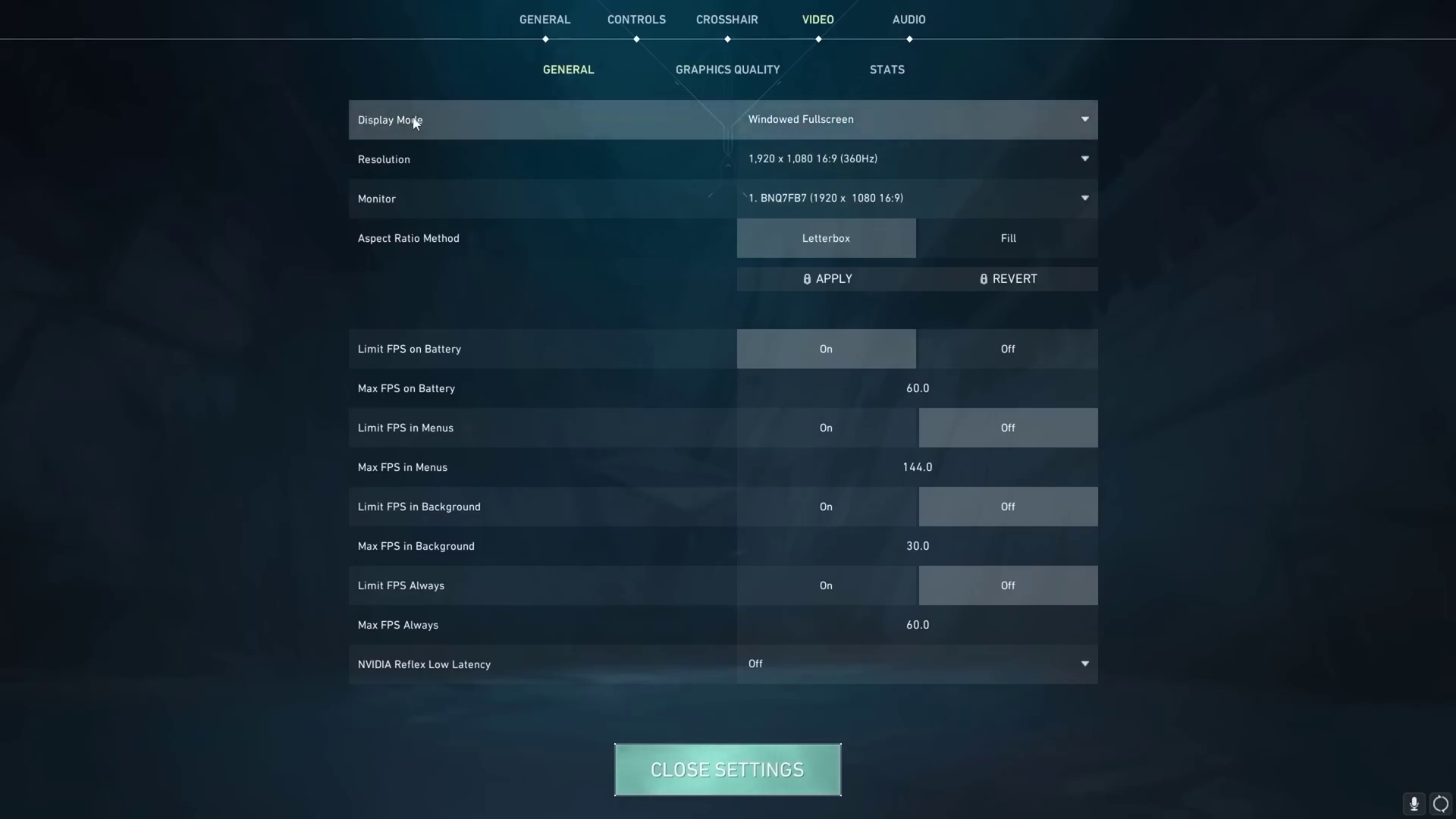
# Set Display Mode to Fullscreen and the resolution to 1,024 x 768
pyautogui.click(838, 120)
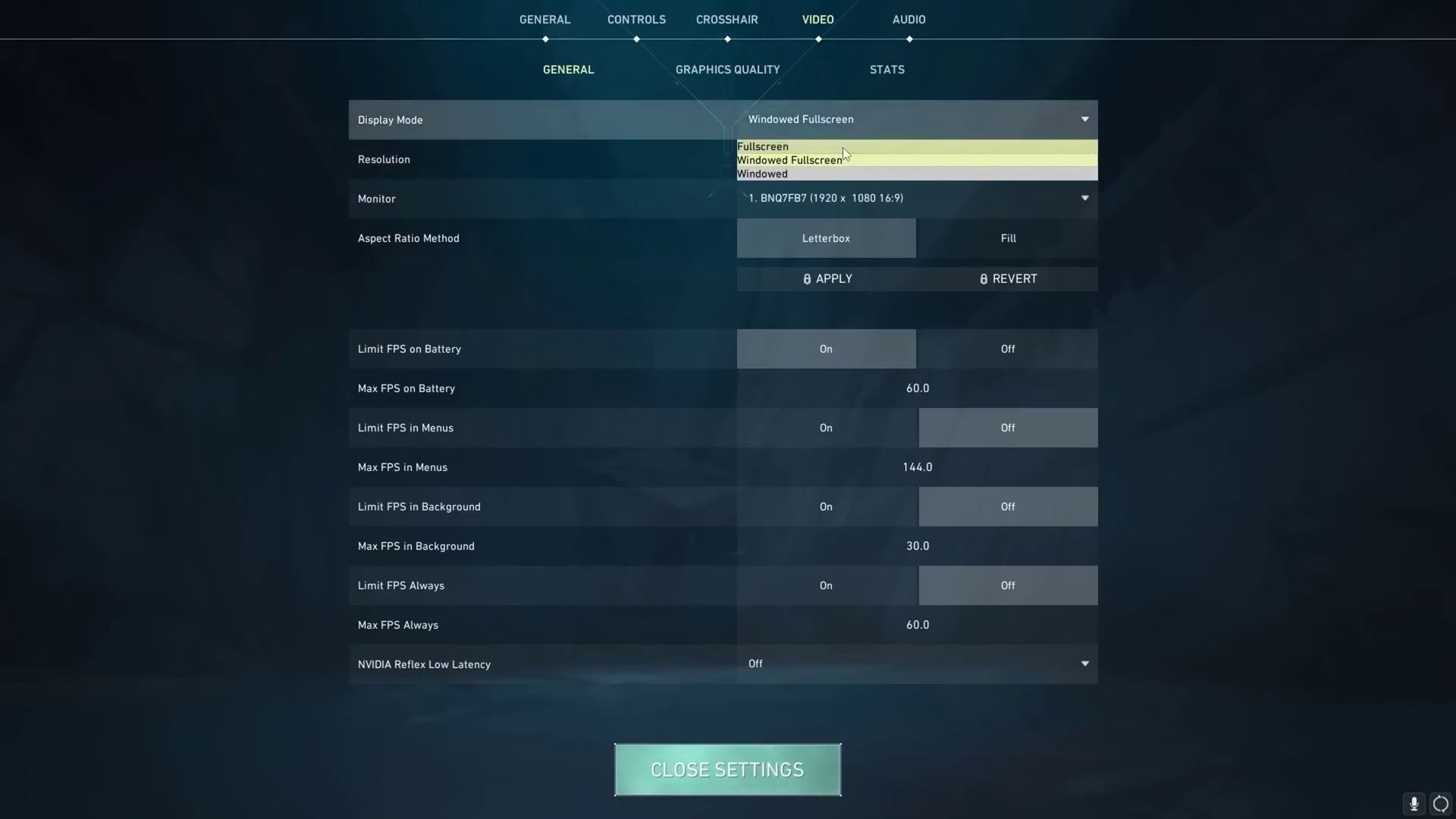
pyautogui.click(840, 146)
pyautogui.click(829, 124)
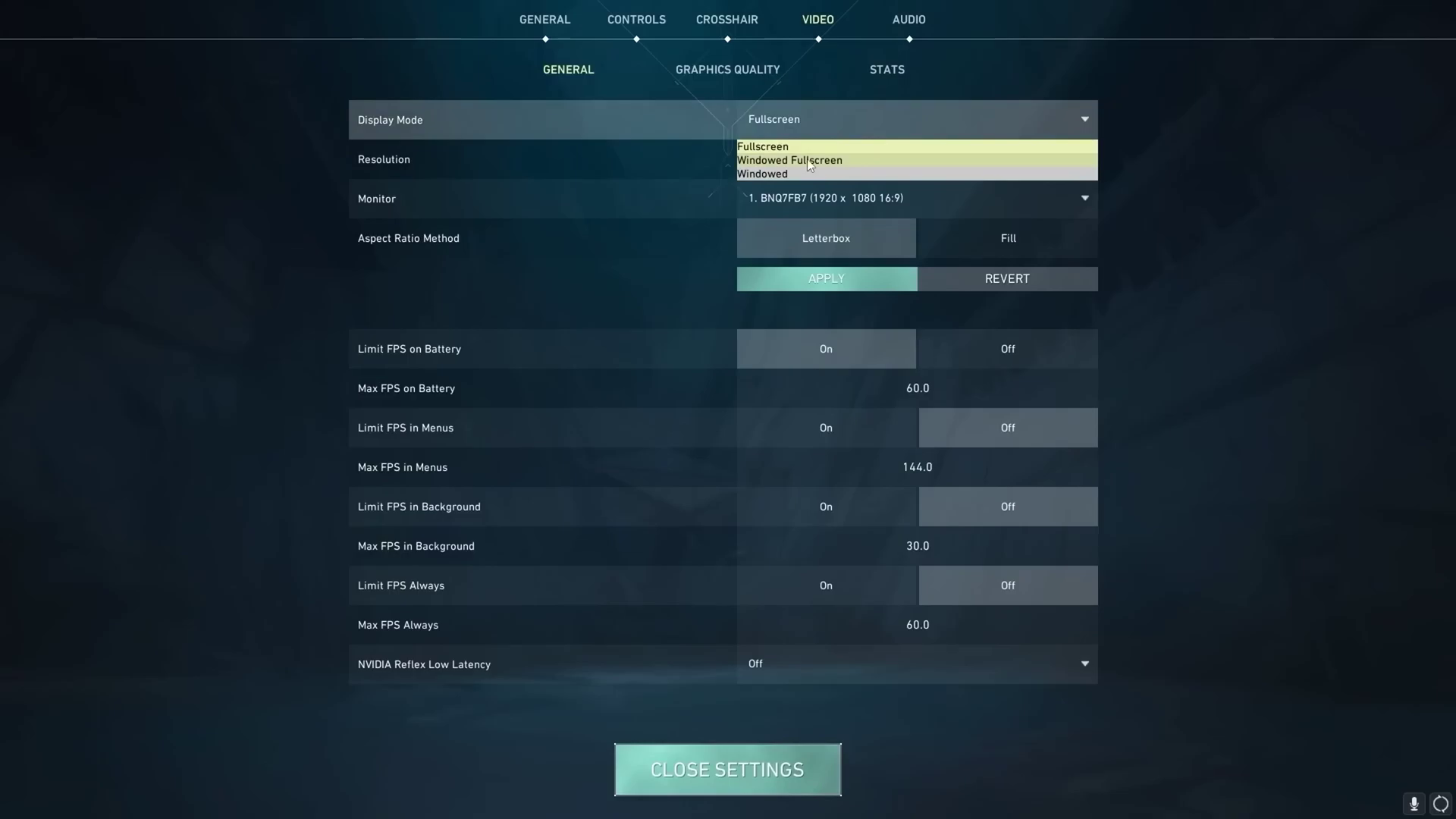
pyautogui.click(834, 159)
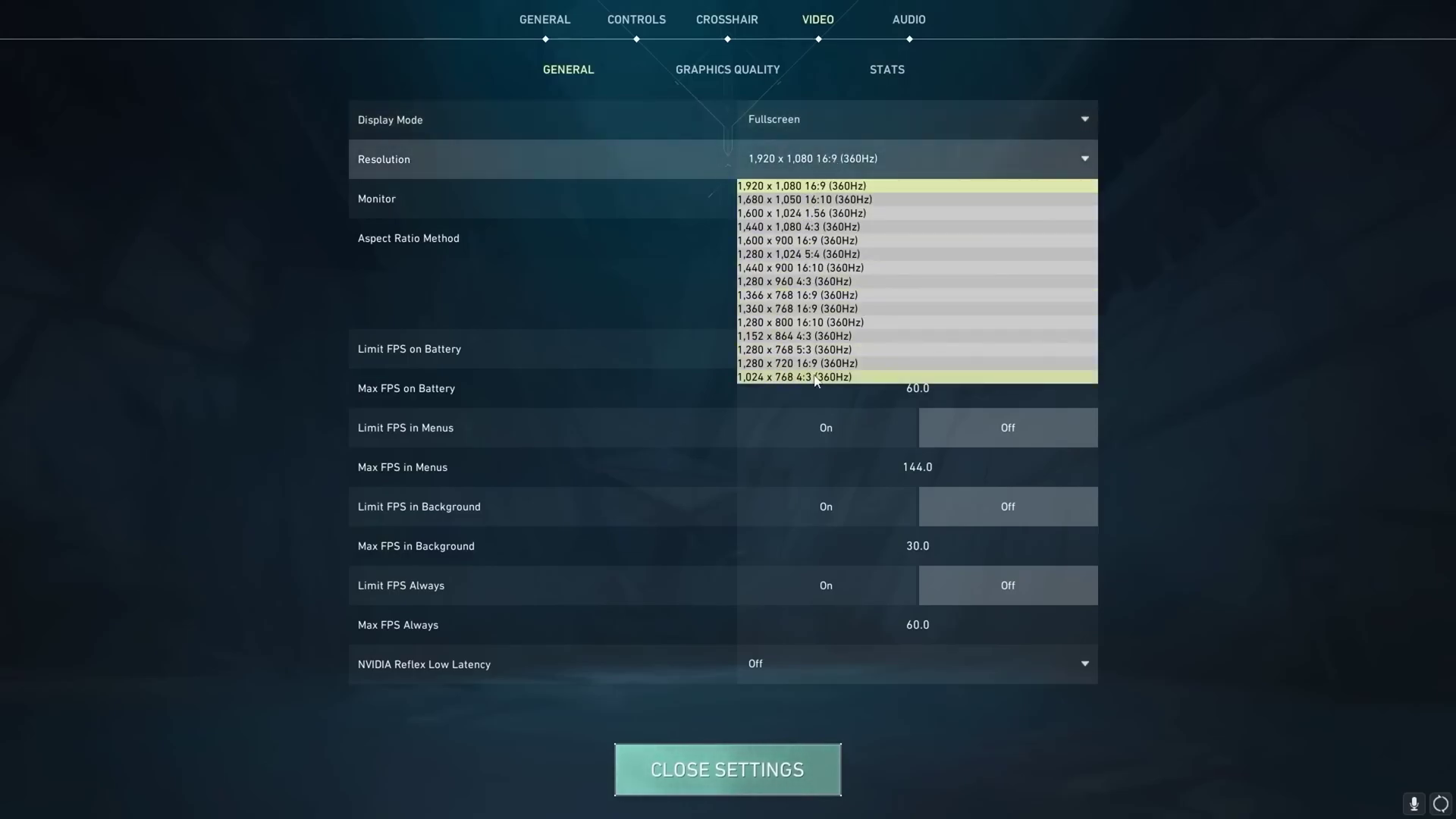
pyautogui.click(773, 377)
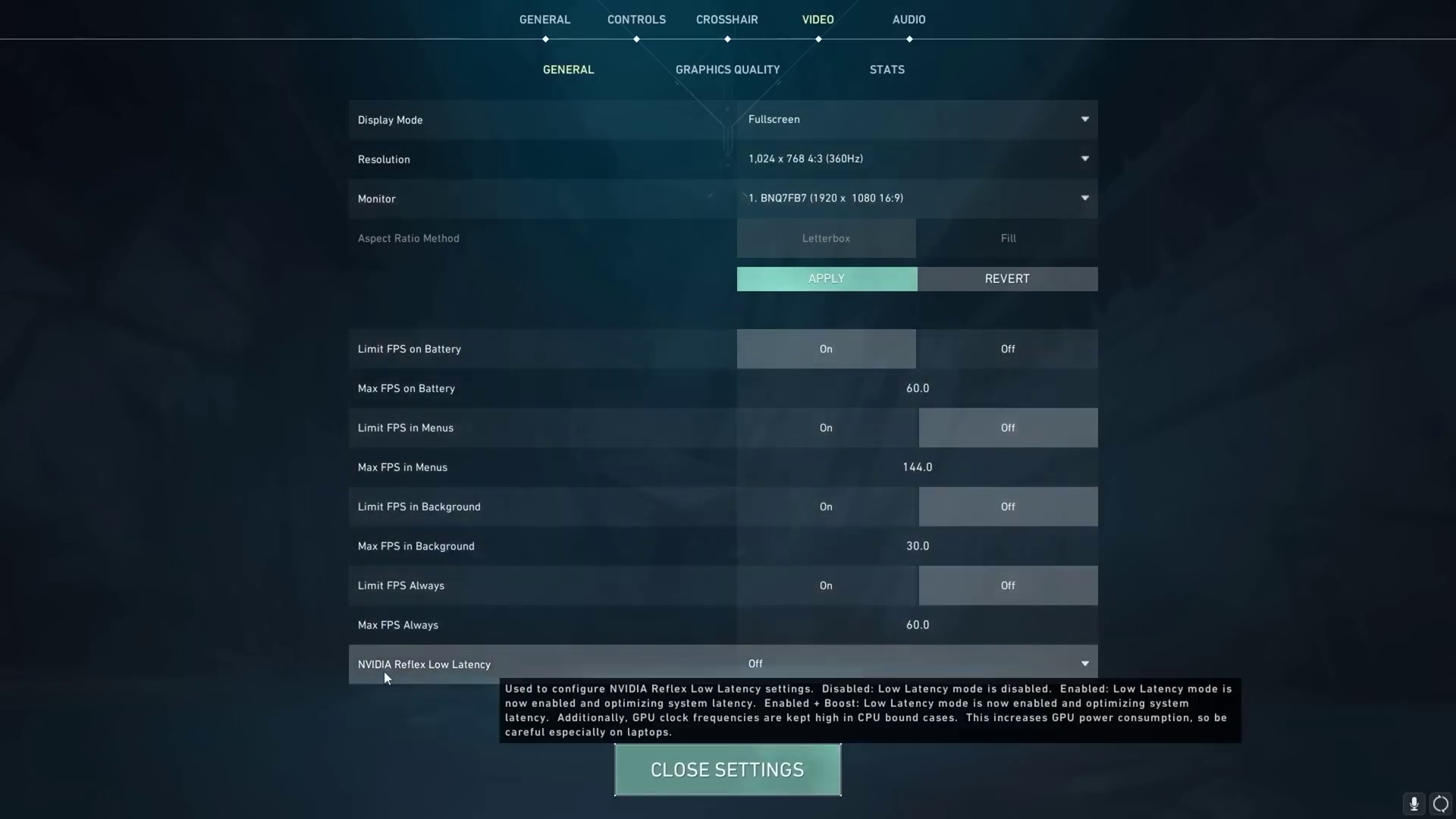
# Set NVIDIA Reflex Low Latency to On + Boost, then show Graphics Quality
pyautogui.click(783, 665)
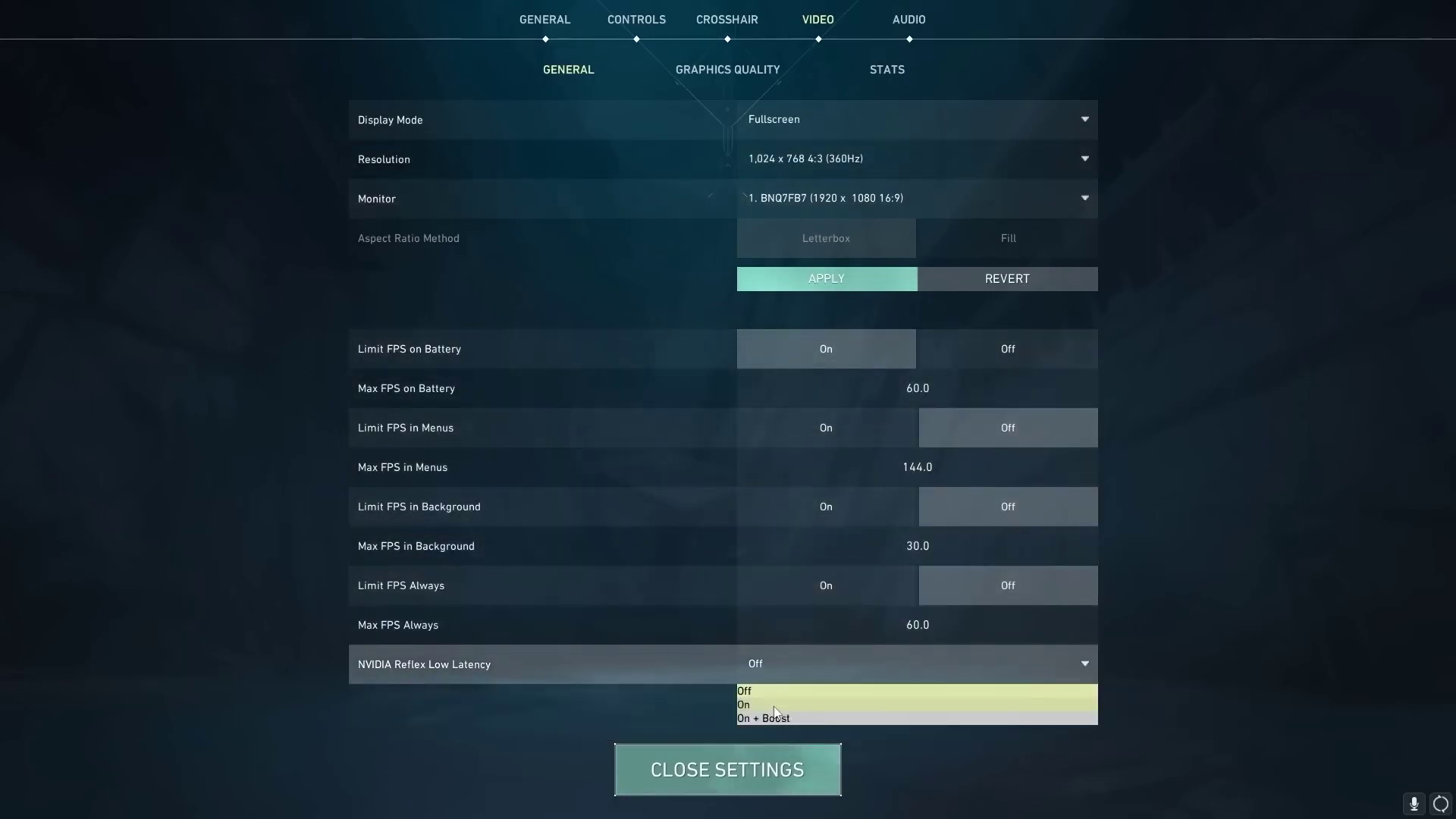
pyautogui.click(810, 719)
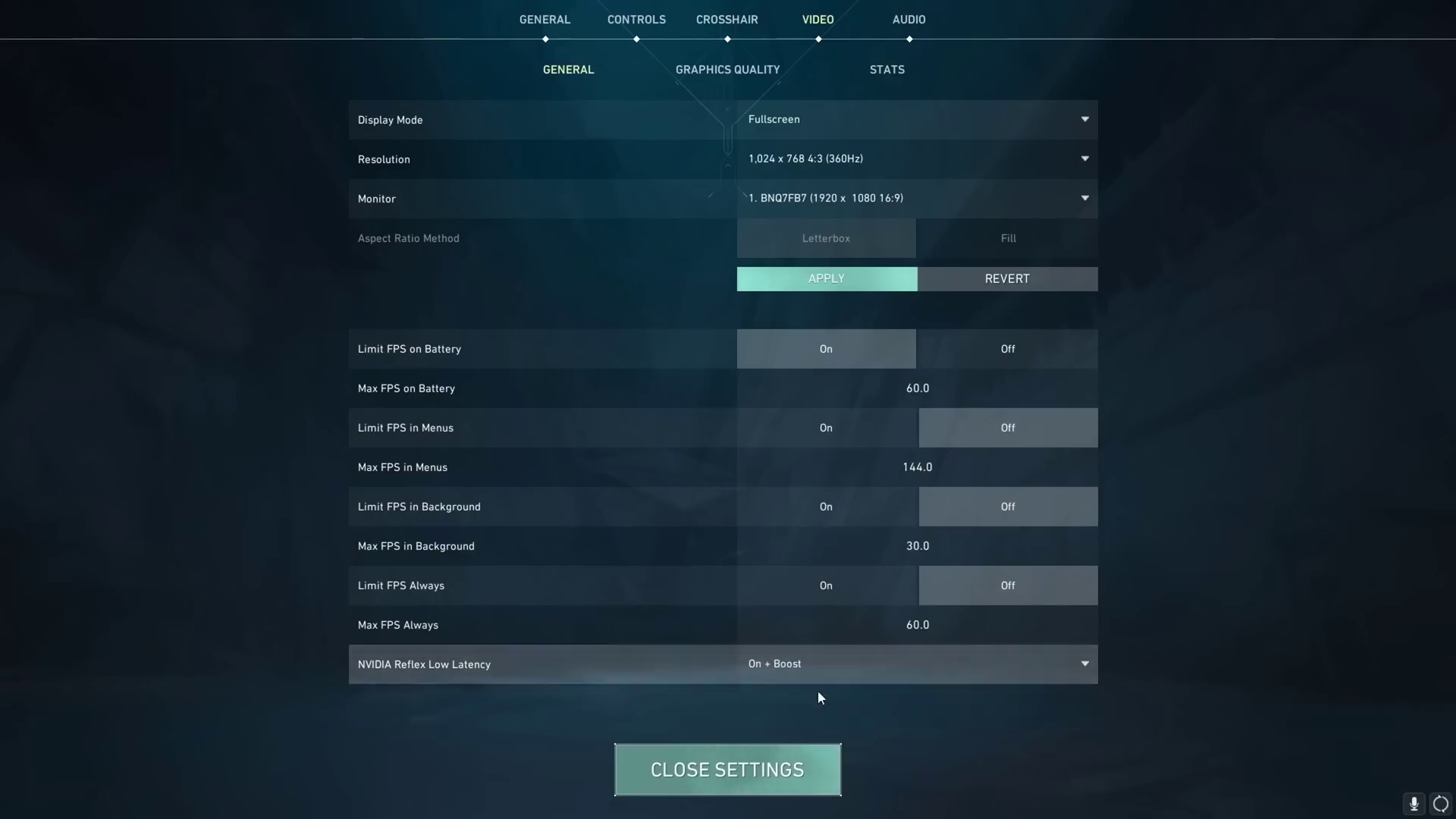
pyautogui.click(719, 69)
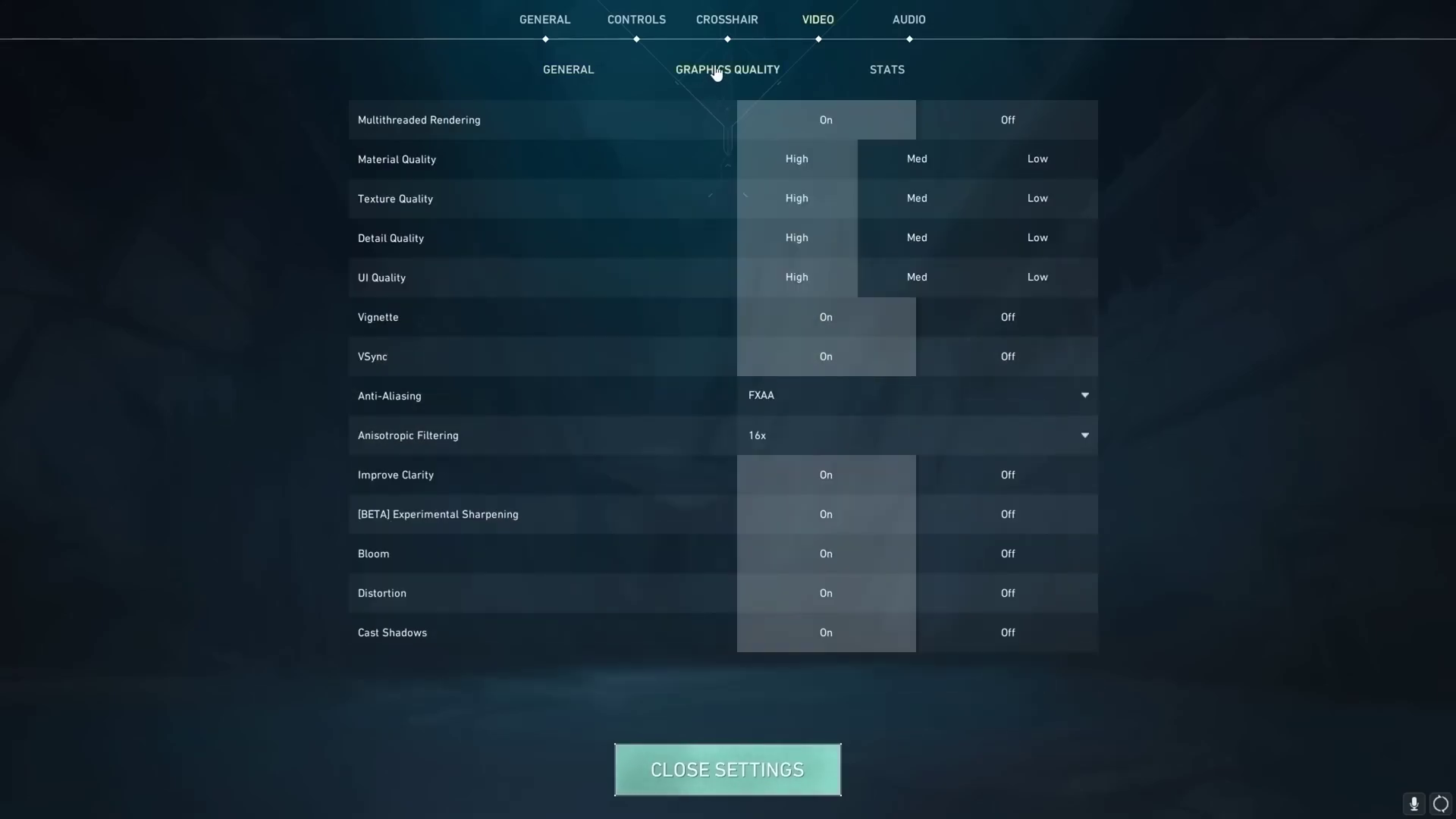
# Set Material, Texture, Detail and UI Quality to Low and turn Vignette and VSync off
pyautogui.moveTo(459, 122)
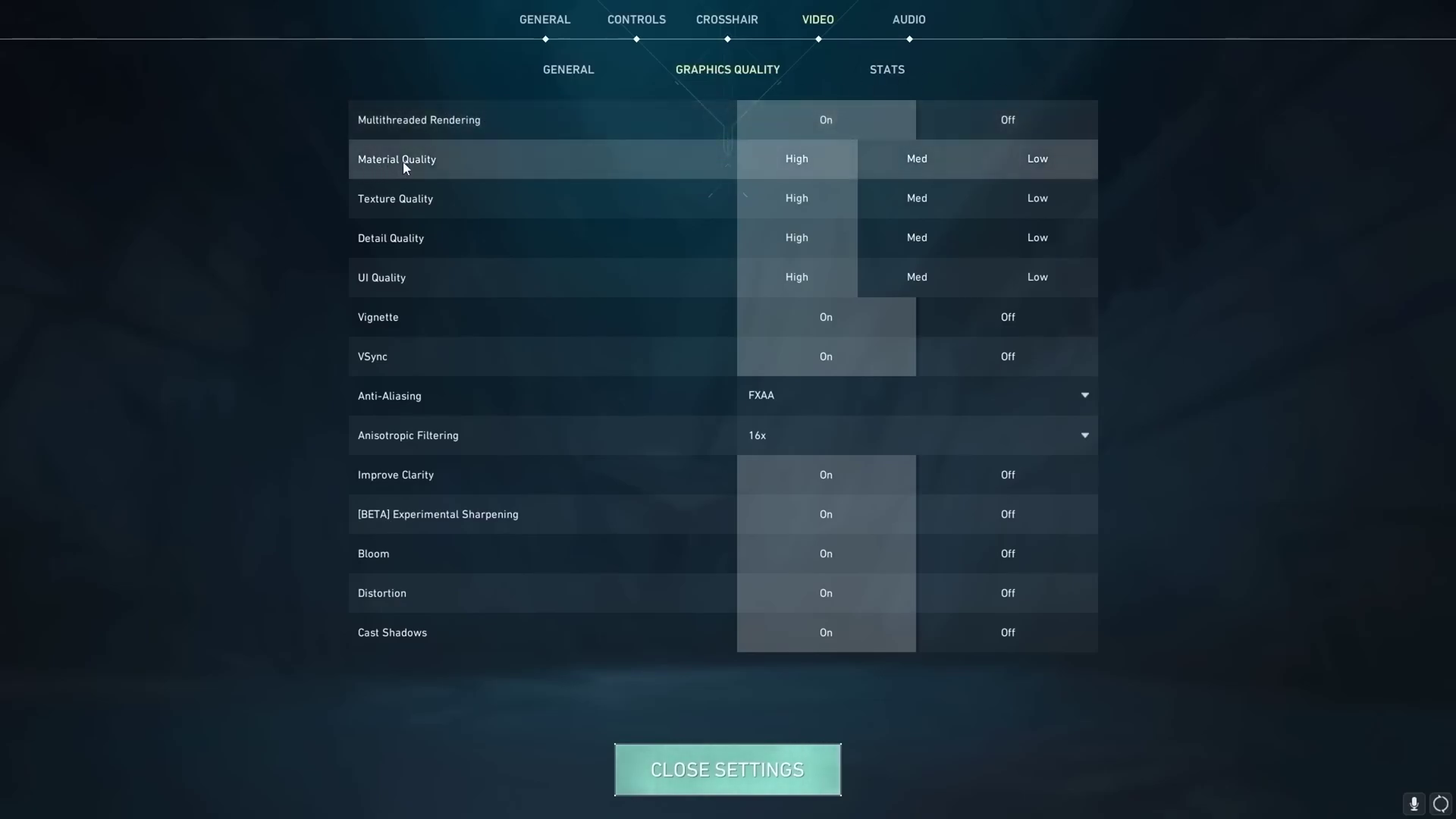
pyautogui.click(1066, 162)
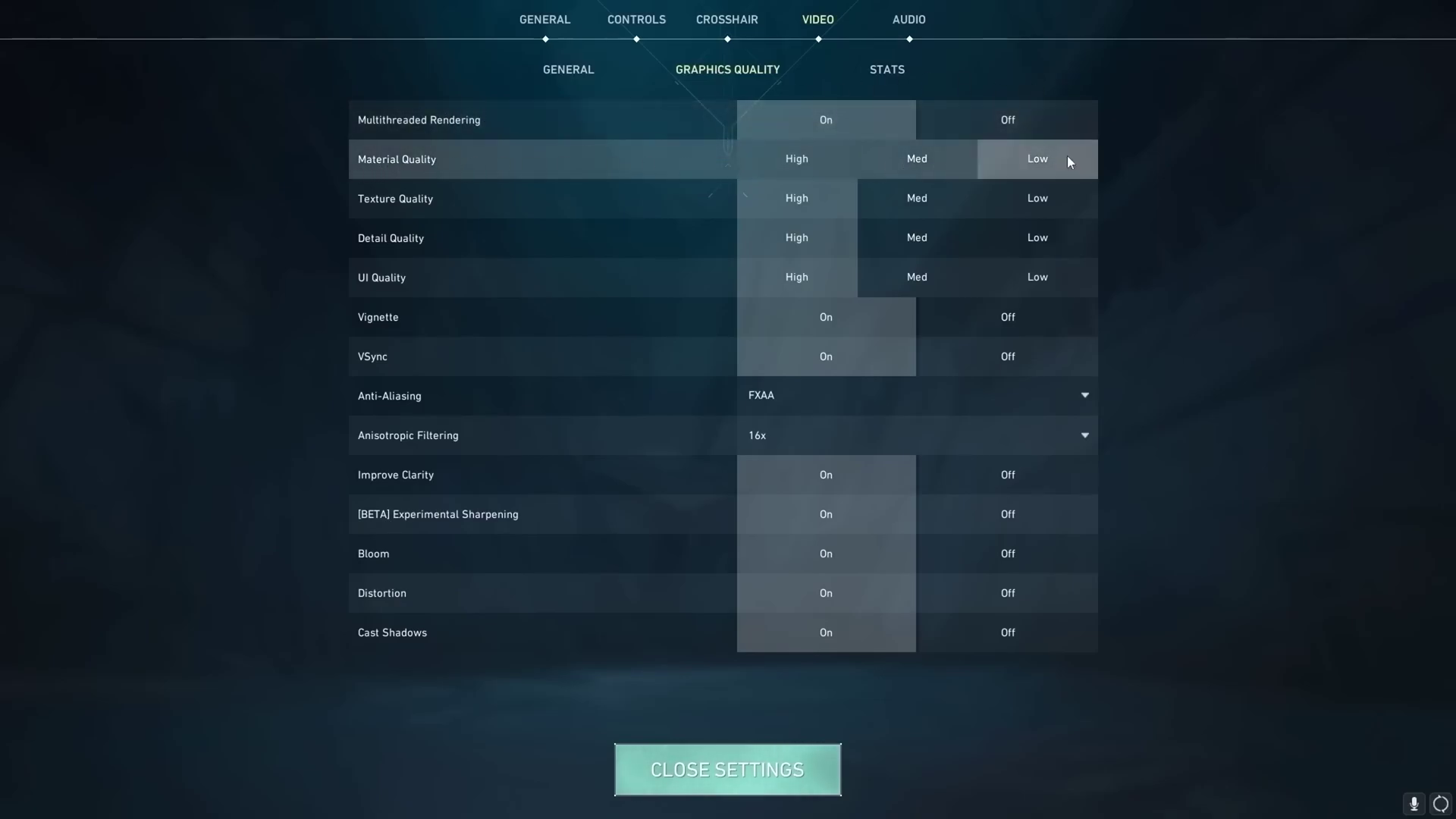
pyautogui.click(1045, 201)
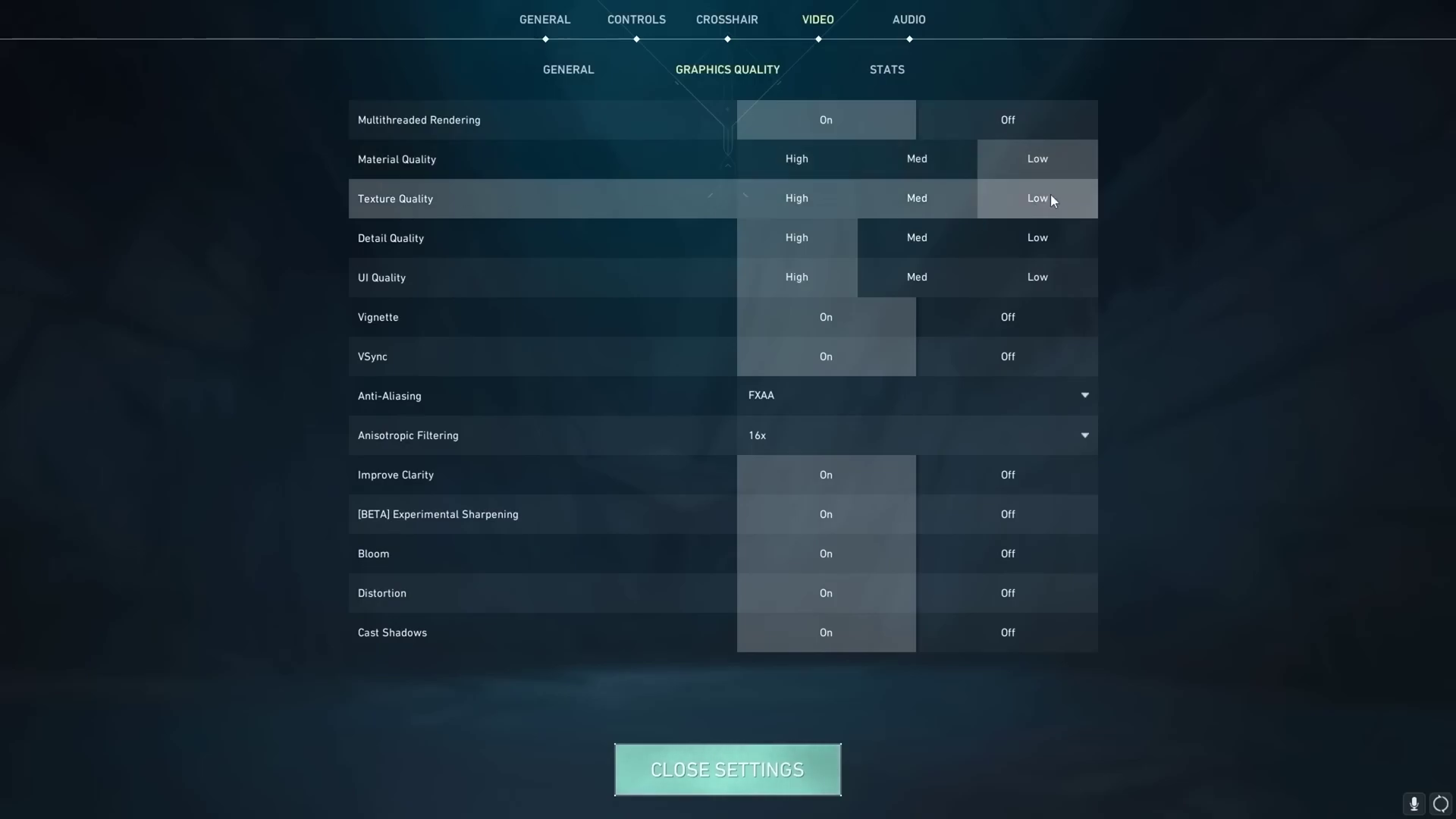
pyautogui.click(1057, 239)
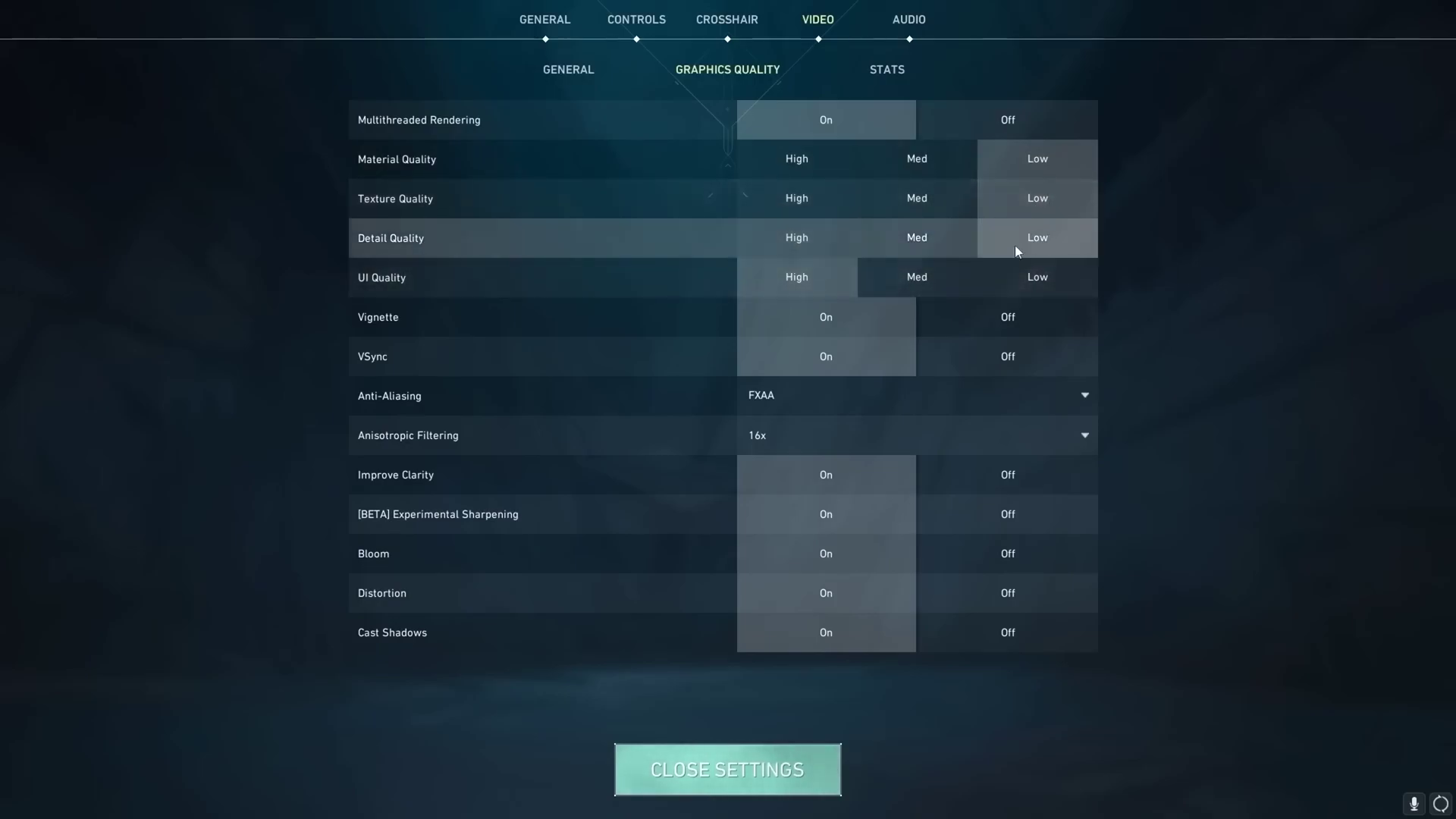
pyautogui.click(1045, 281)
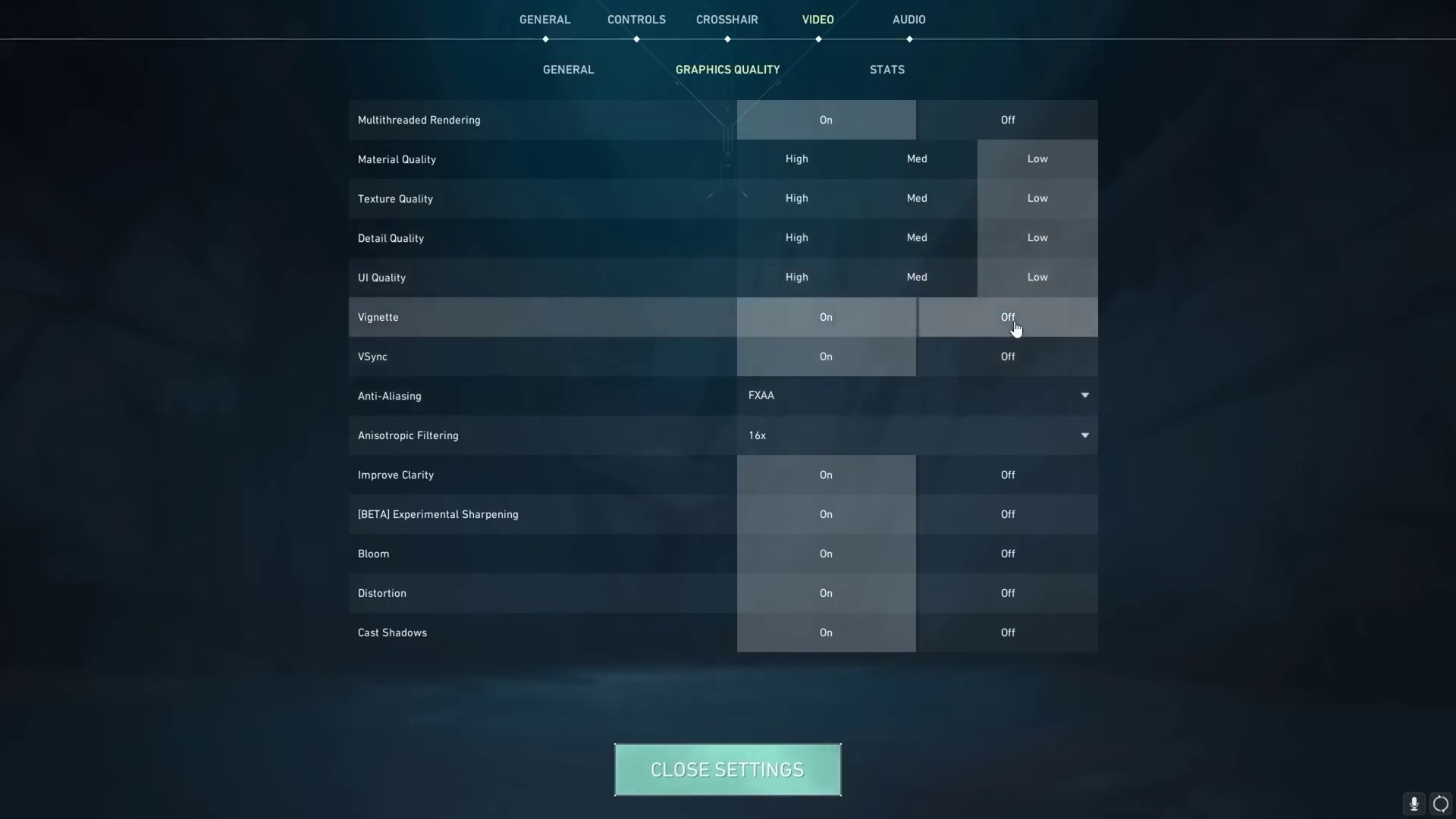
pyautogui.click(1013, 324)
pyautogui.click(979, 360)
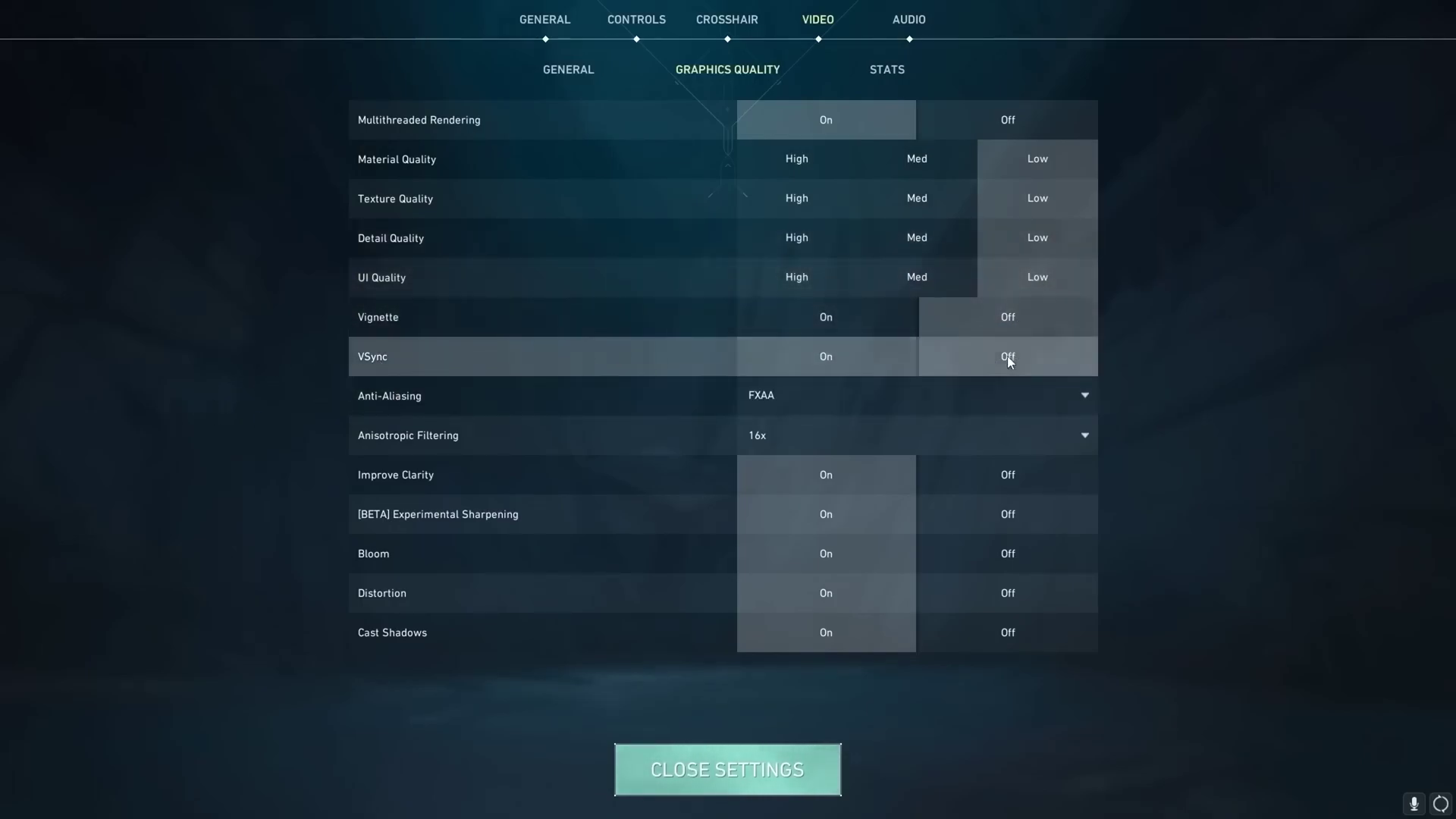
# Set Anti-Aliasing to None and Anisotropic Filtering to 1x
pyautogui.moveTo(384, 361)
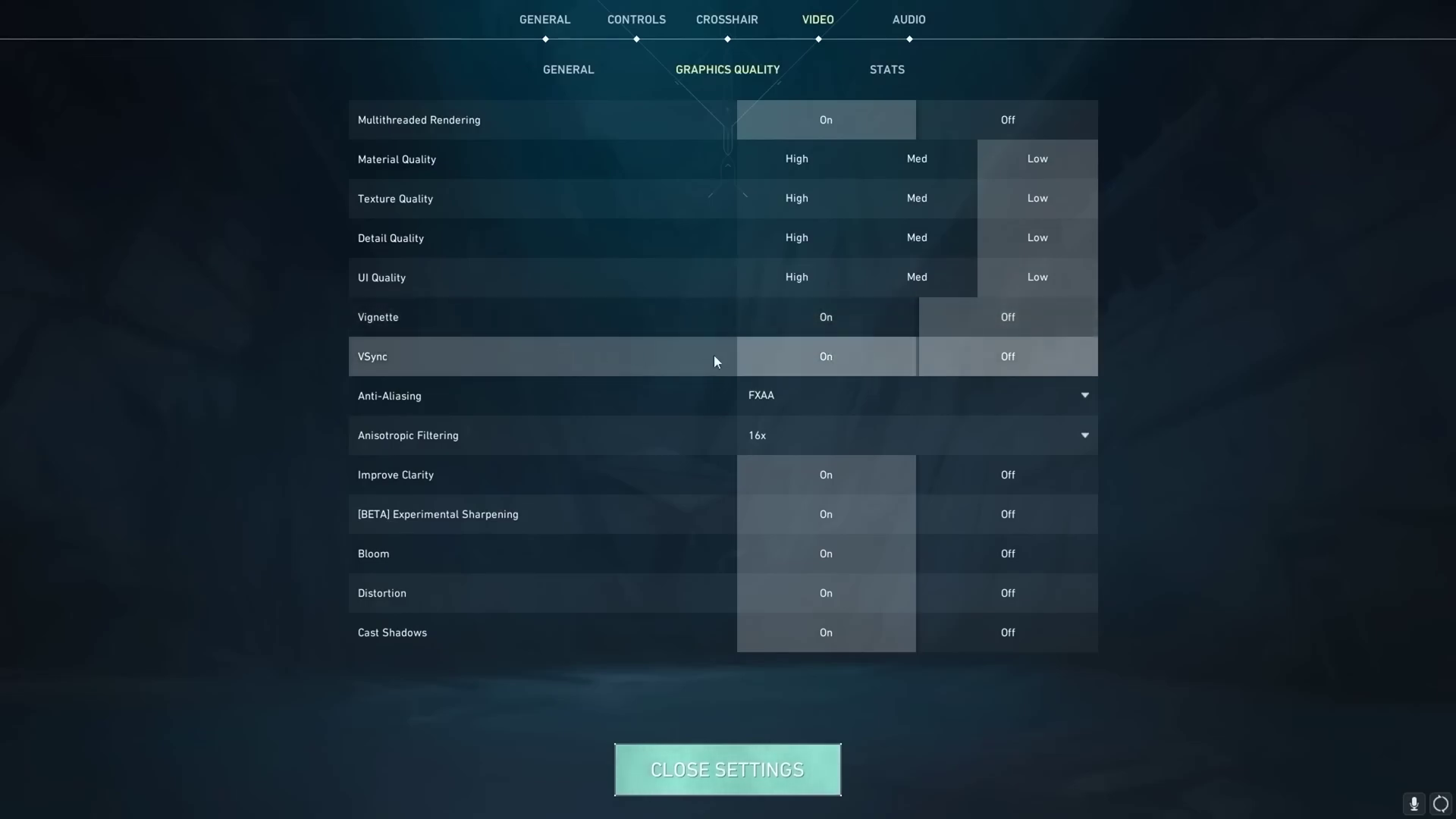
pyautogui.click(826, 394)
pyautogui.click(808, 423)
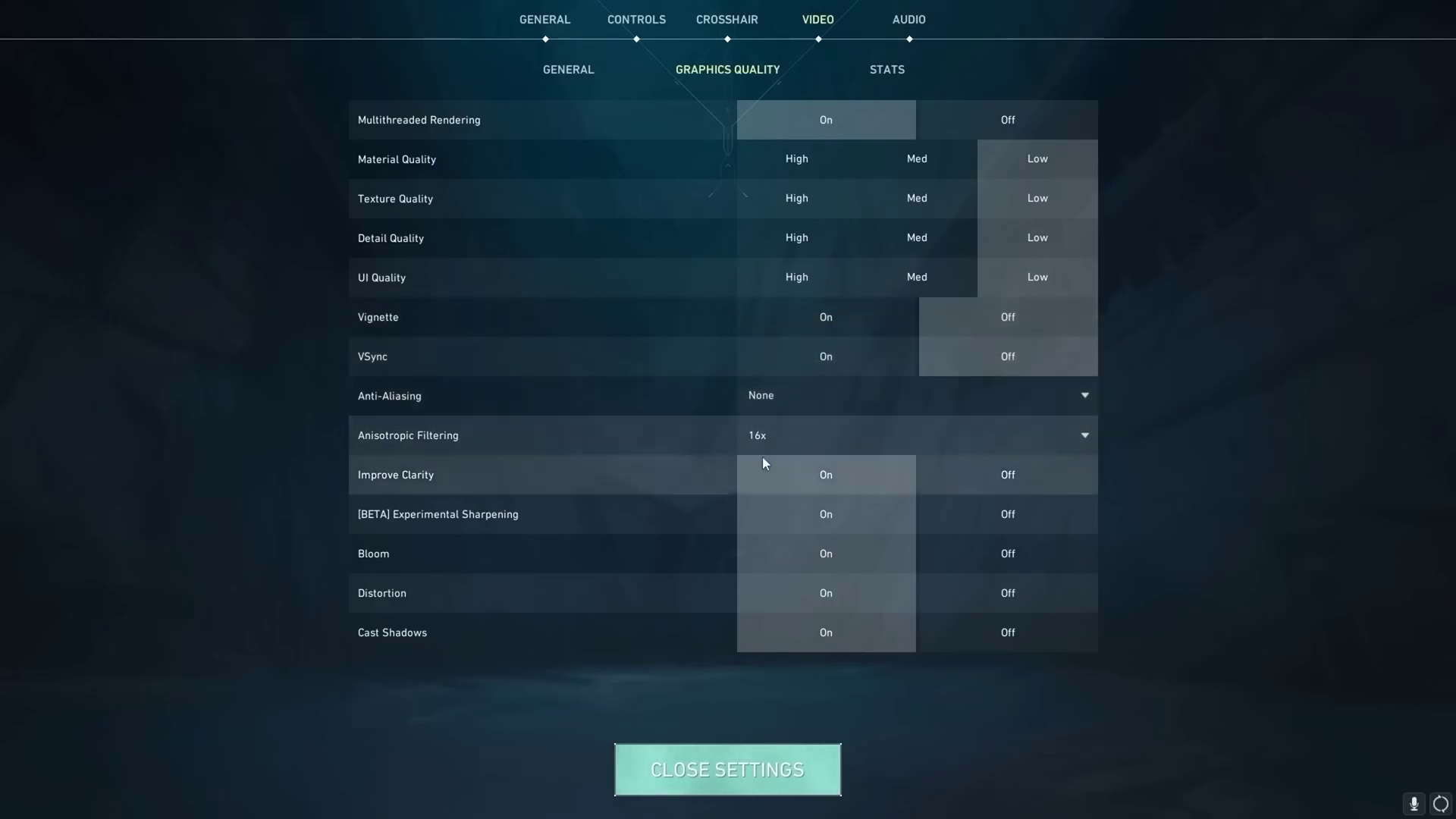
pyautogui.click(757, 437)
pyautogui.click(781, 462)
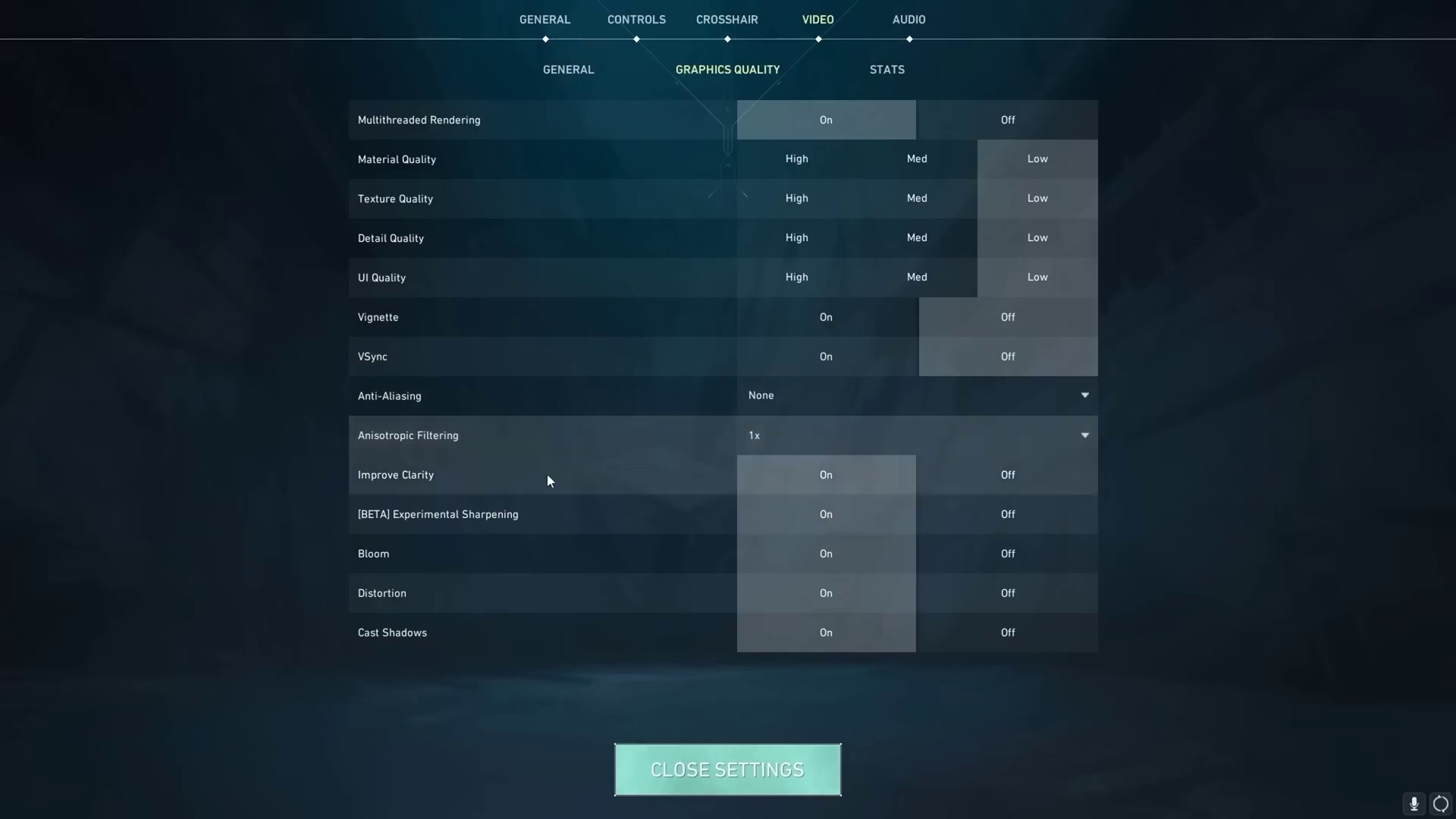
# Turn off Improve Clarity, Experimental Sharpening, Bloom, Distortion and Cast Shadows
pyautogui.click(985, 478)
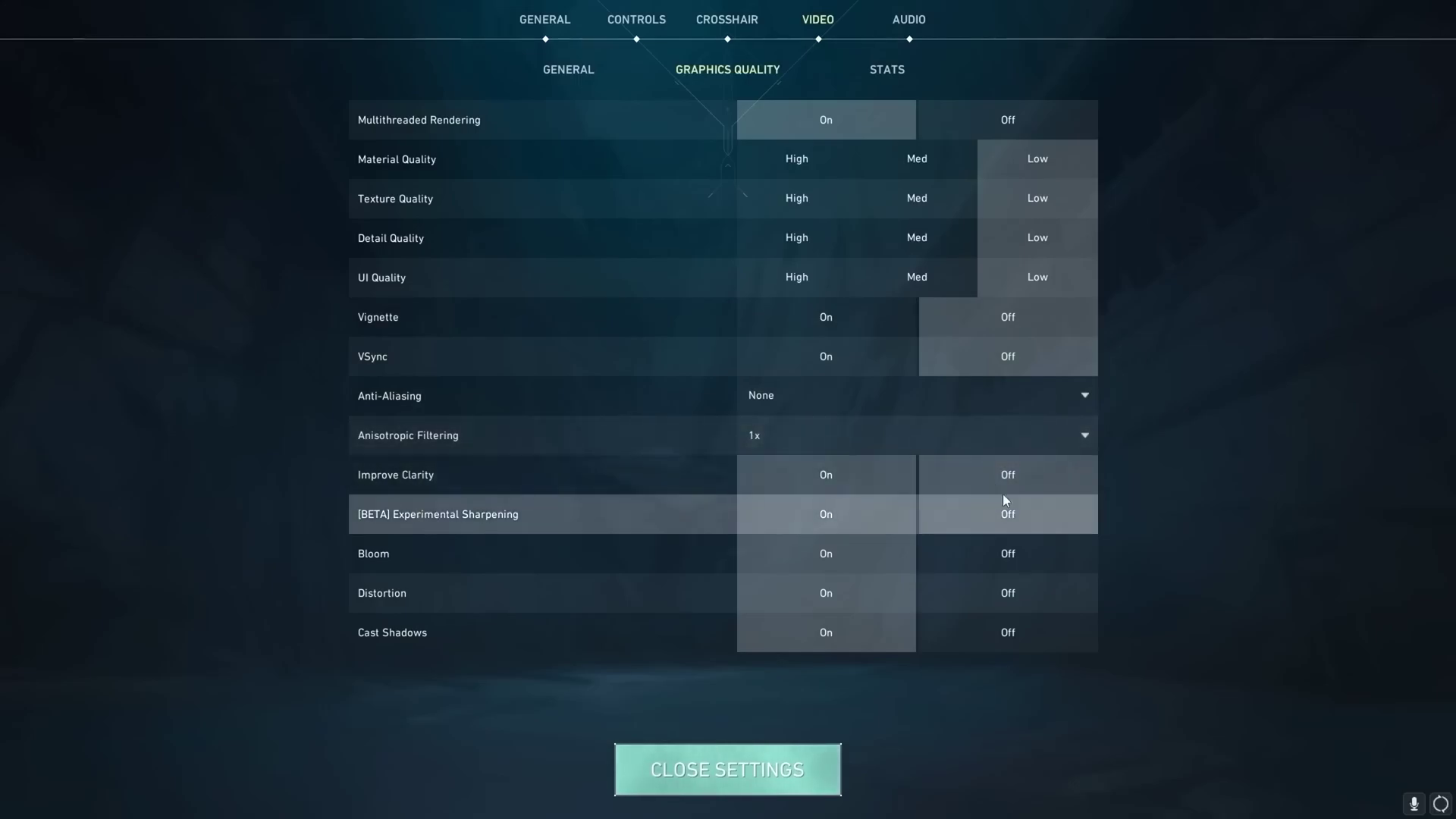
pyautogui.click(1036, 514)
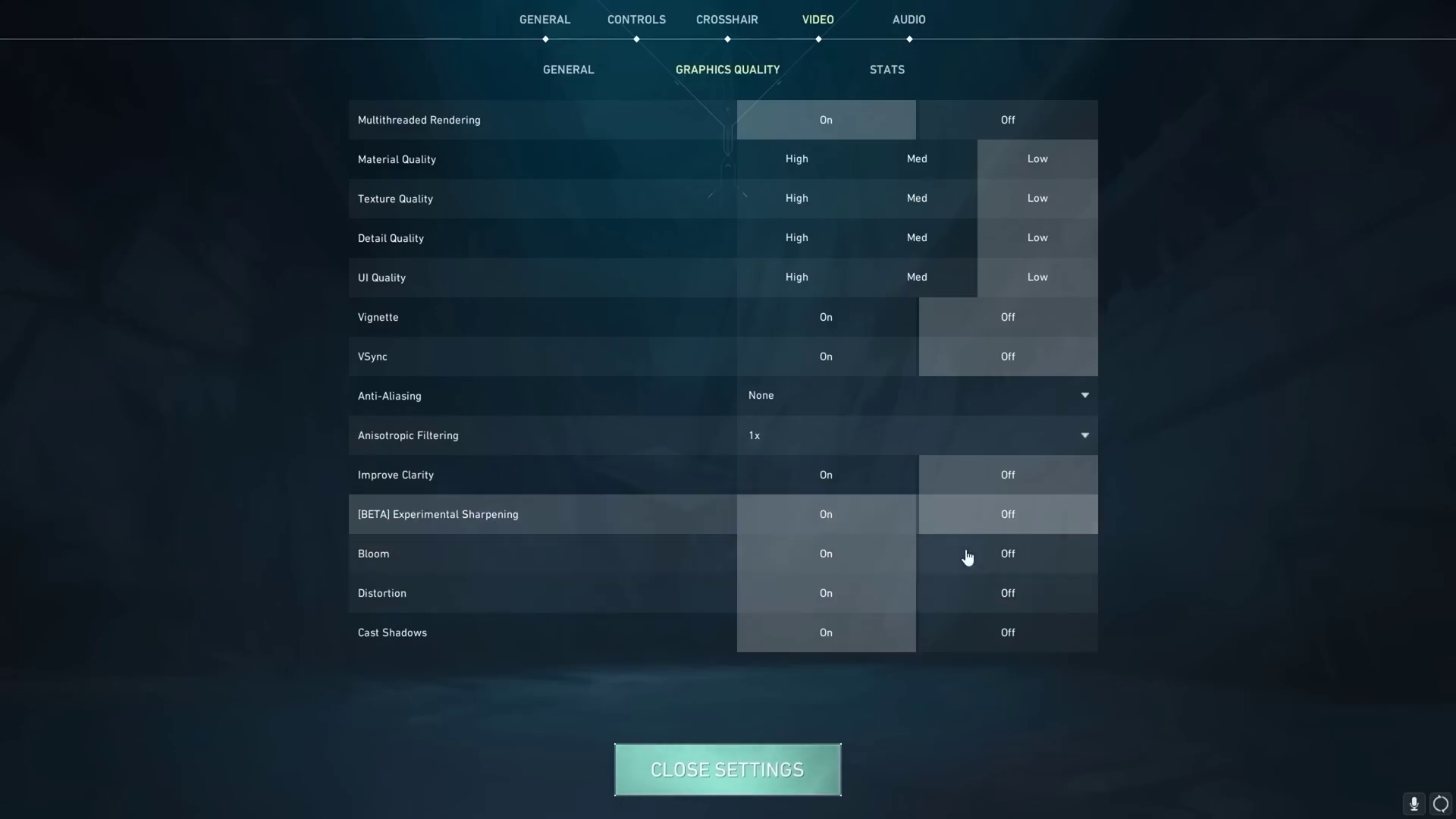
pyautogui.click(1001, 560)
pyautogui.click(993, 595)
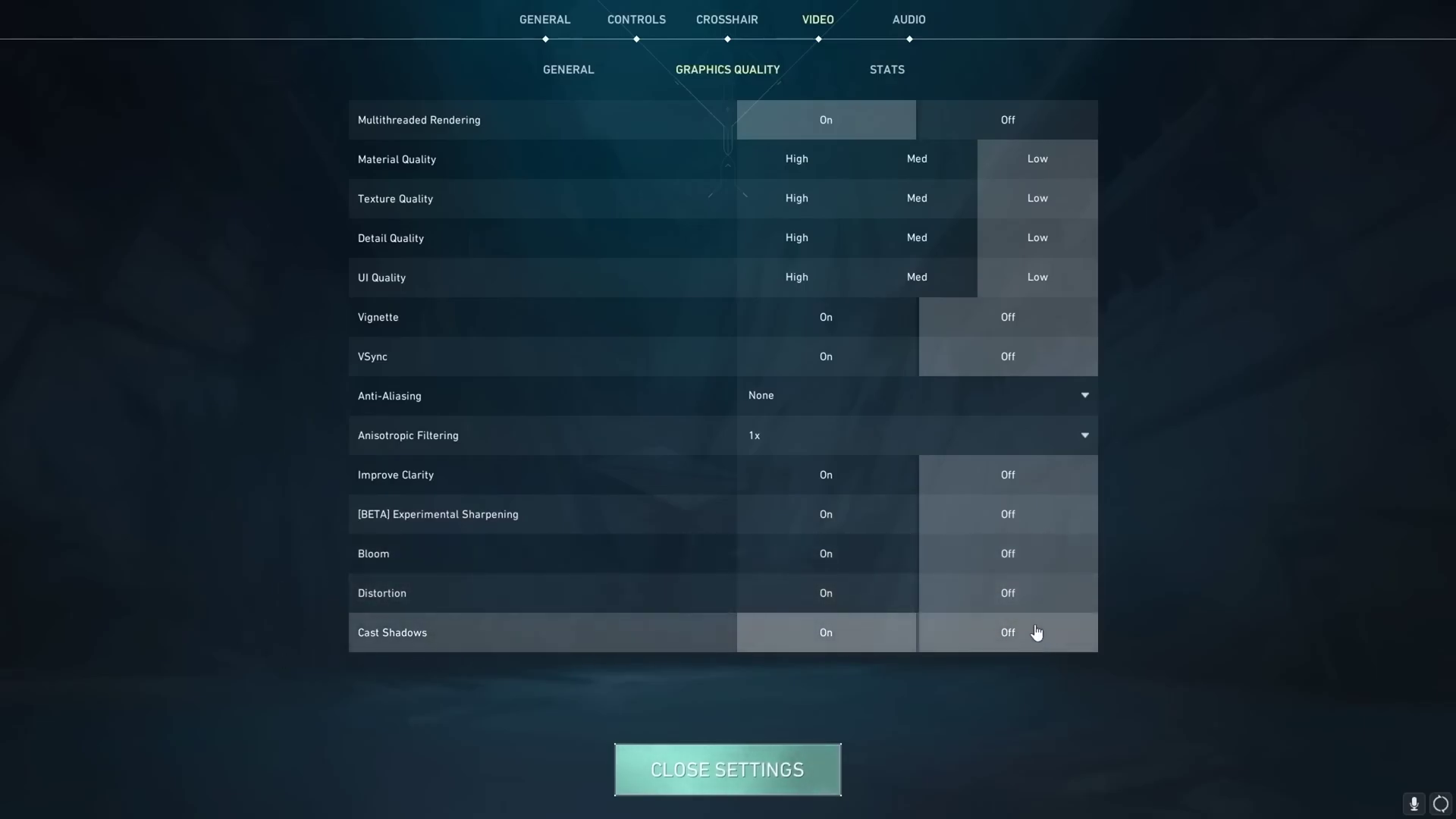
pyautogui.click(1036, 634)
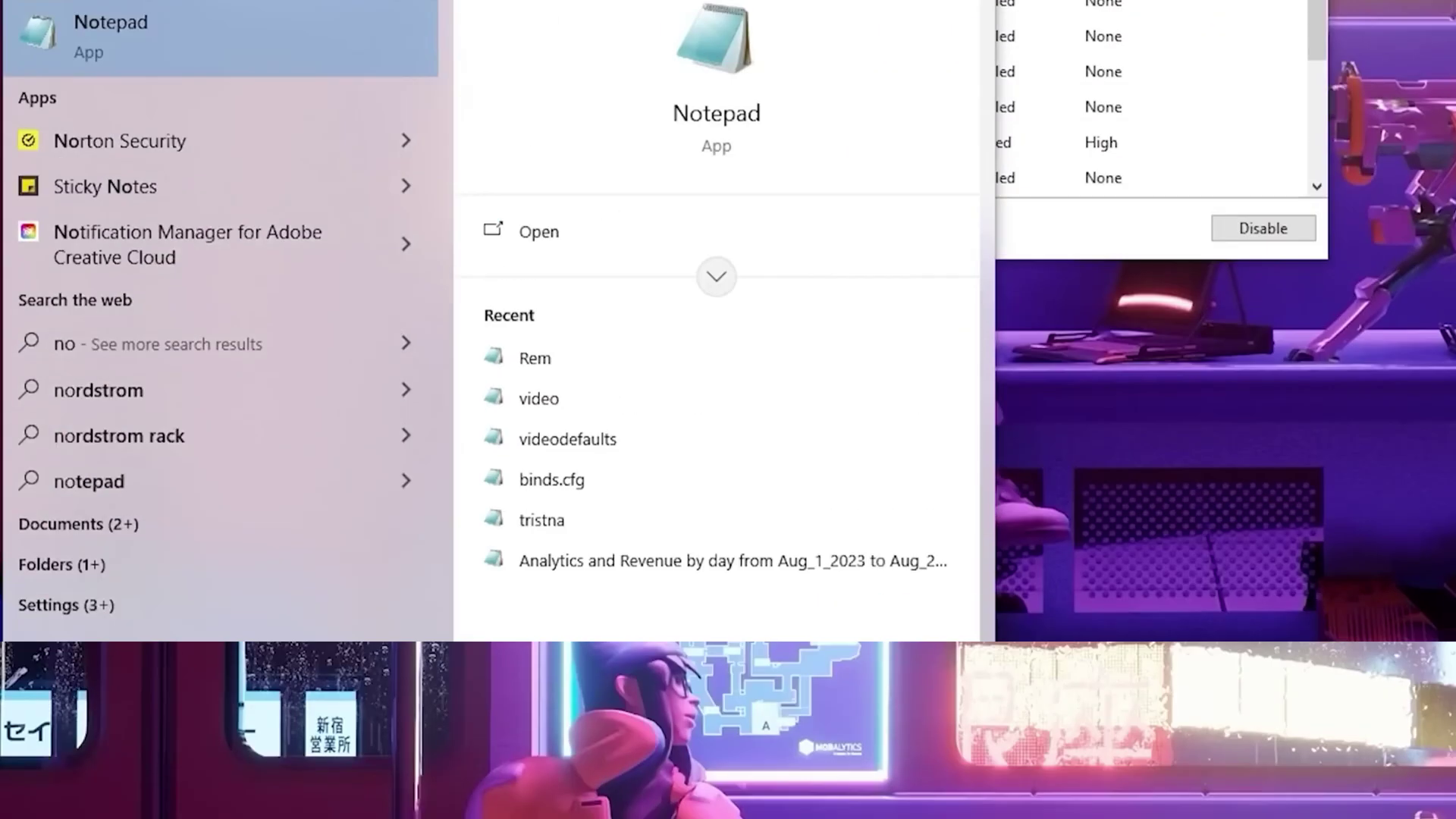
pyautogui.write('tifi')
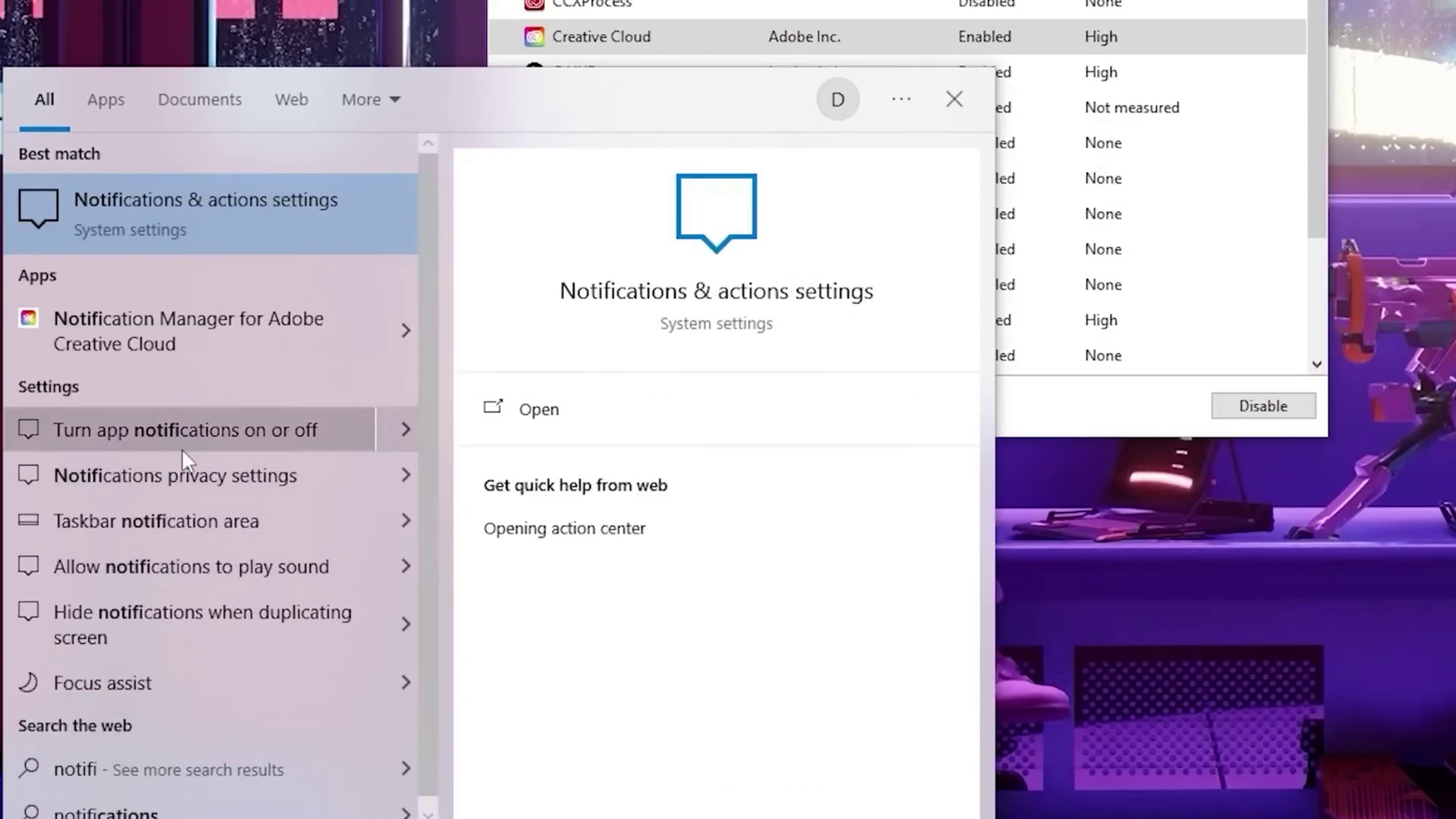
# In Notifications & actions, switch 'Get notifications from apps and other senders' Off
pyautogui.click(232, 205)
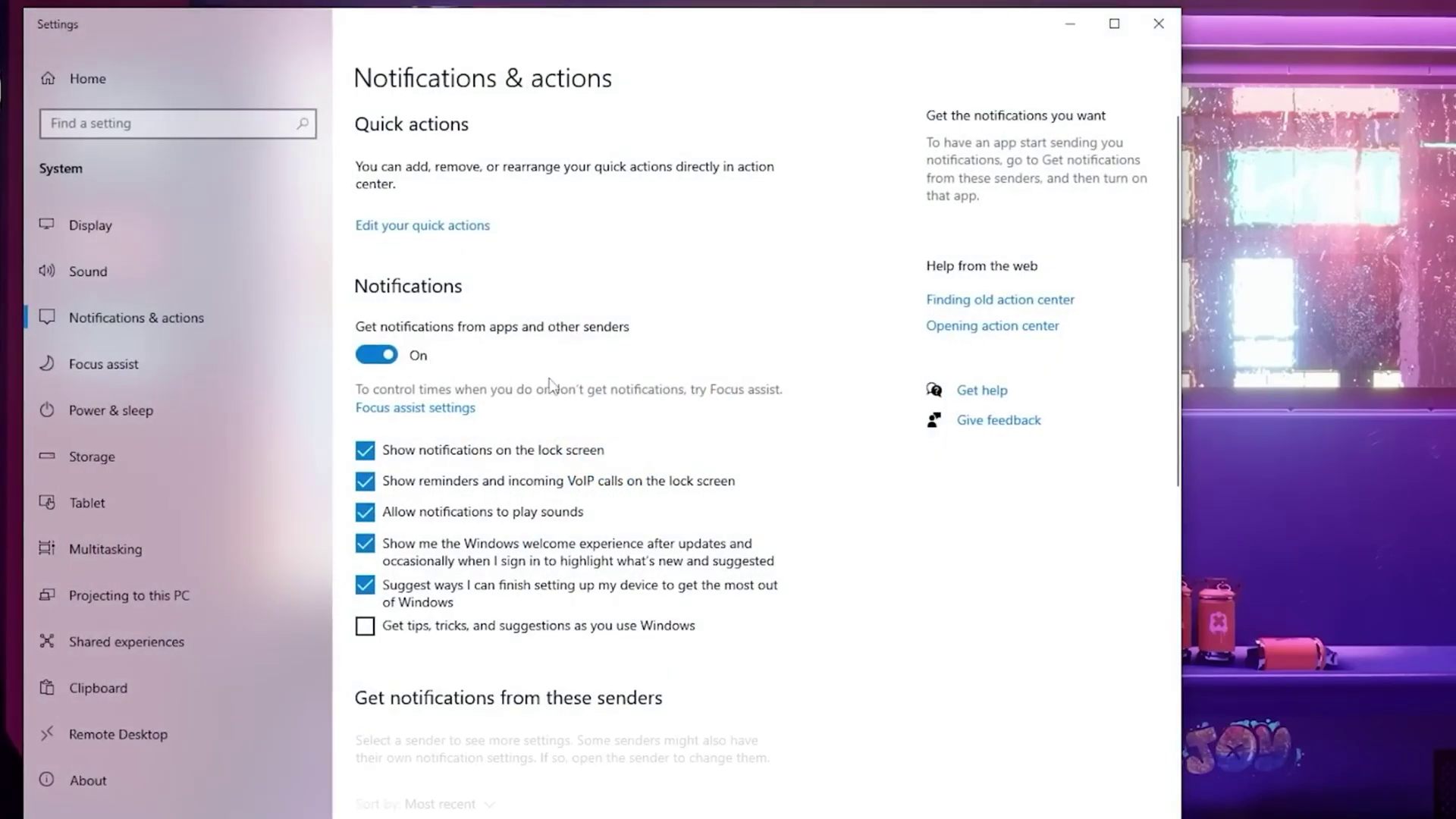
pyautogui.click(416, 356)
pyautogui.scroll(-10, 559, 425)
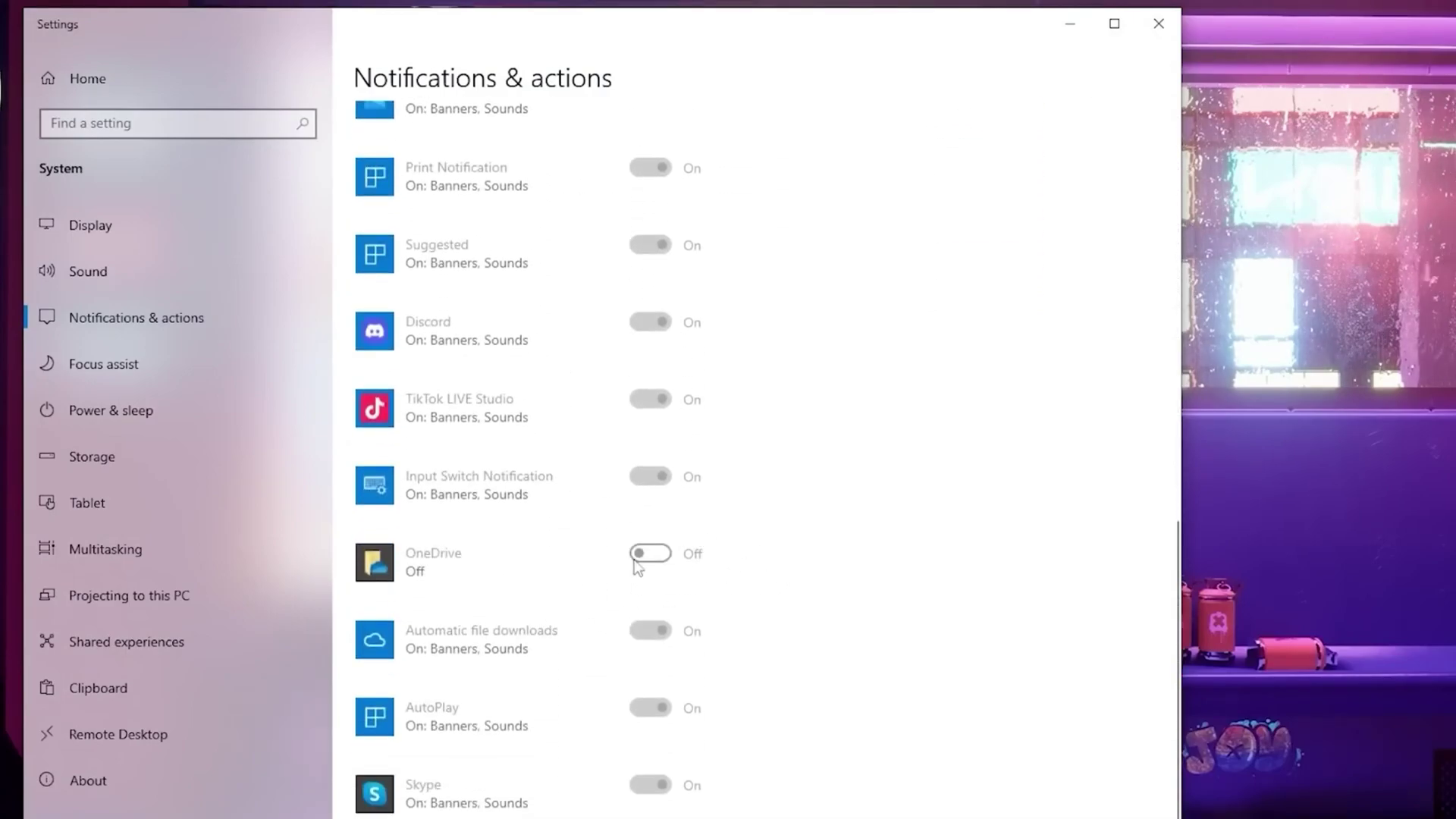
pyautogui.scroll(10, 685, 555)
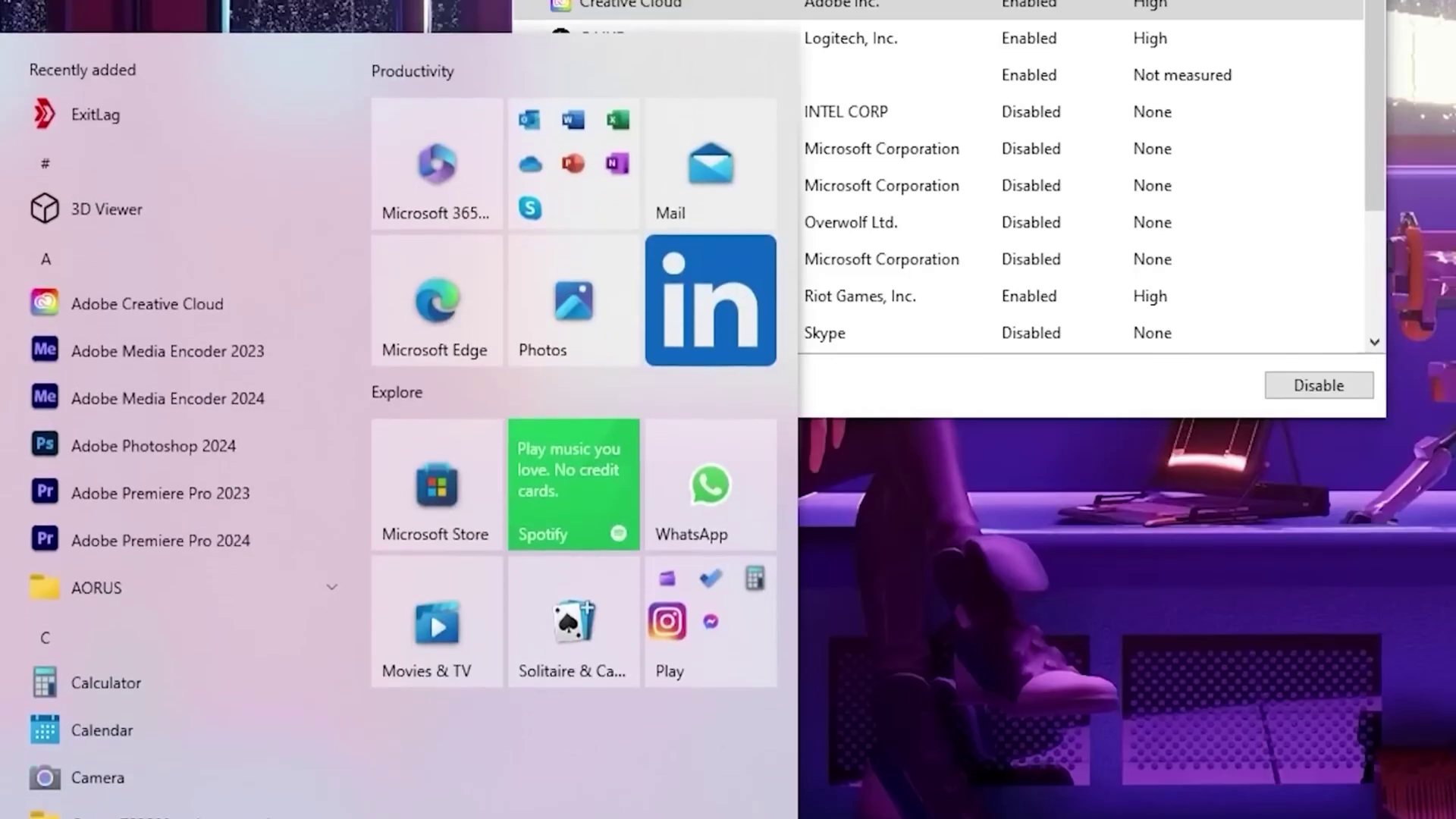
pyautogui.write('back')
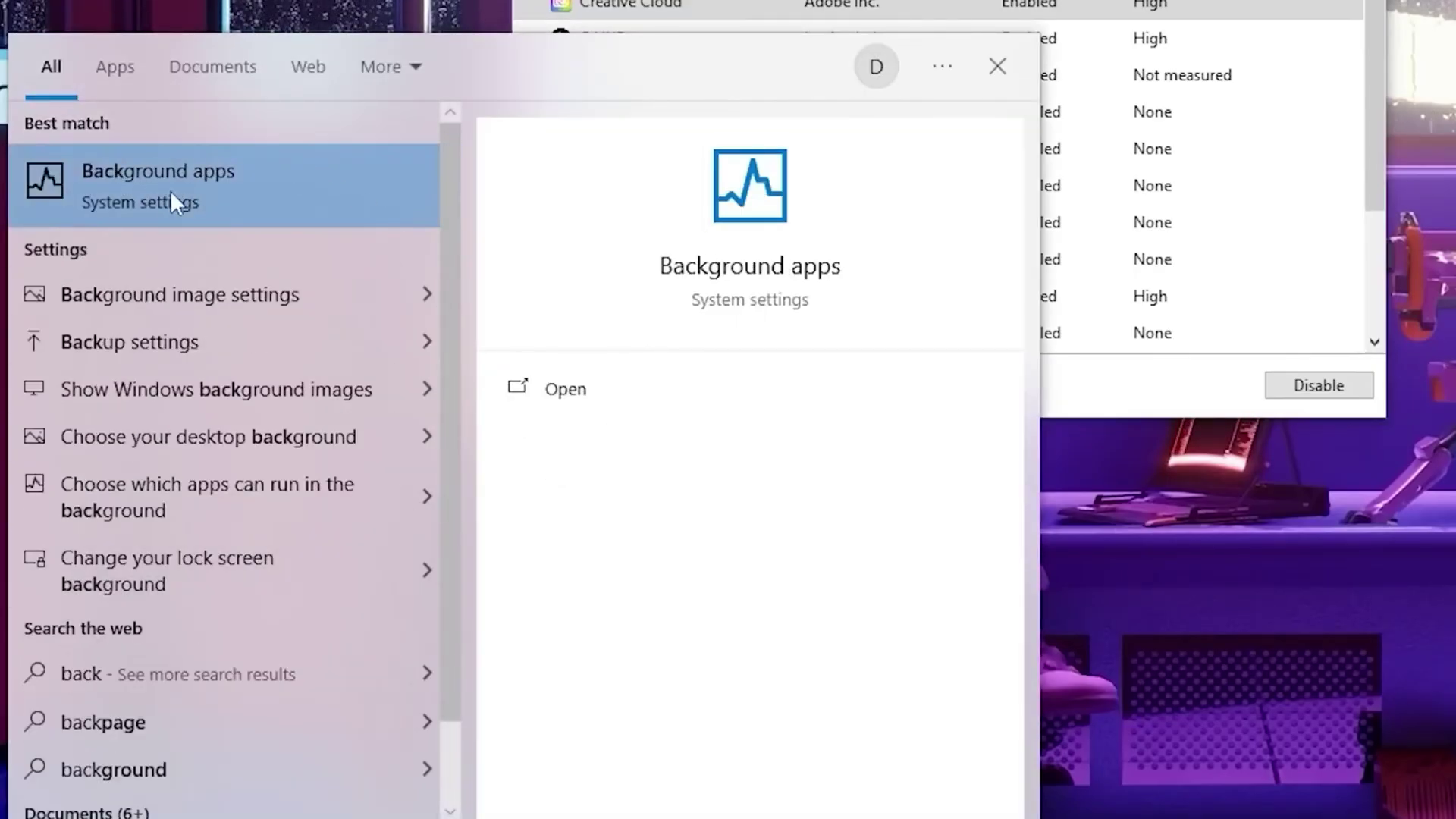
# In Background apps, switch 'Let apps run in the background' to Off, greying out every app
pyautogui.click(242, 191)
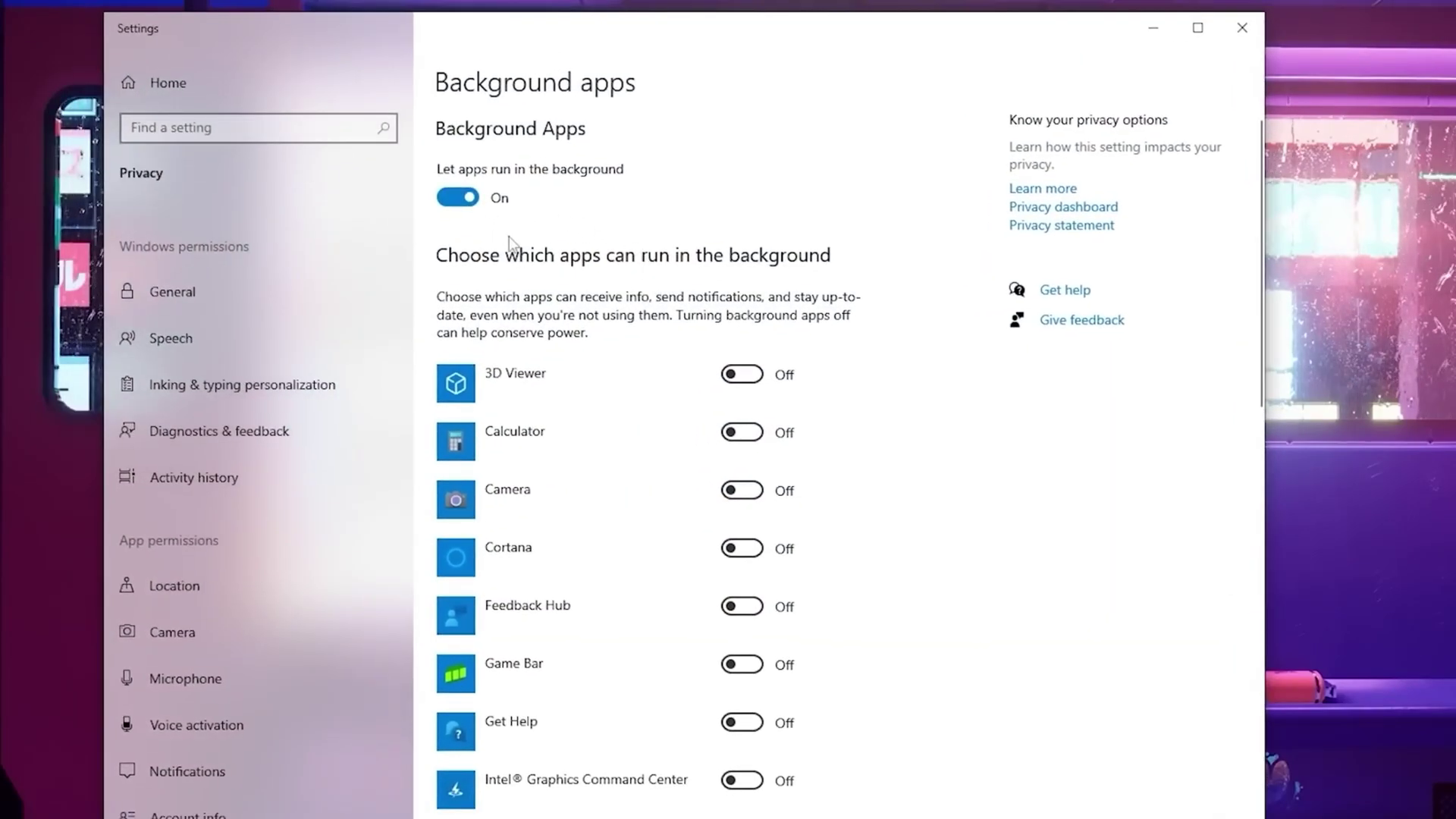
pyautogui.scroll(-12, 677, 267)
pyautogui.scroll(-7, 742, 304)
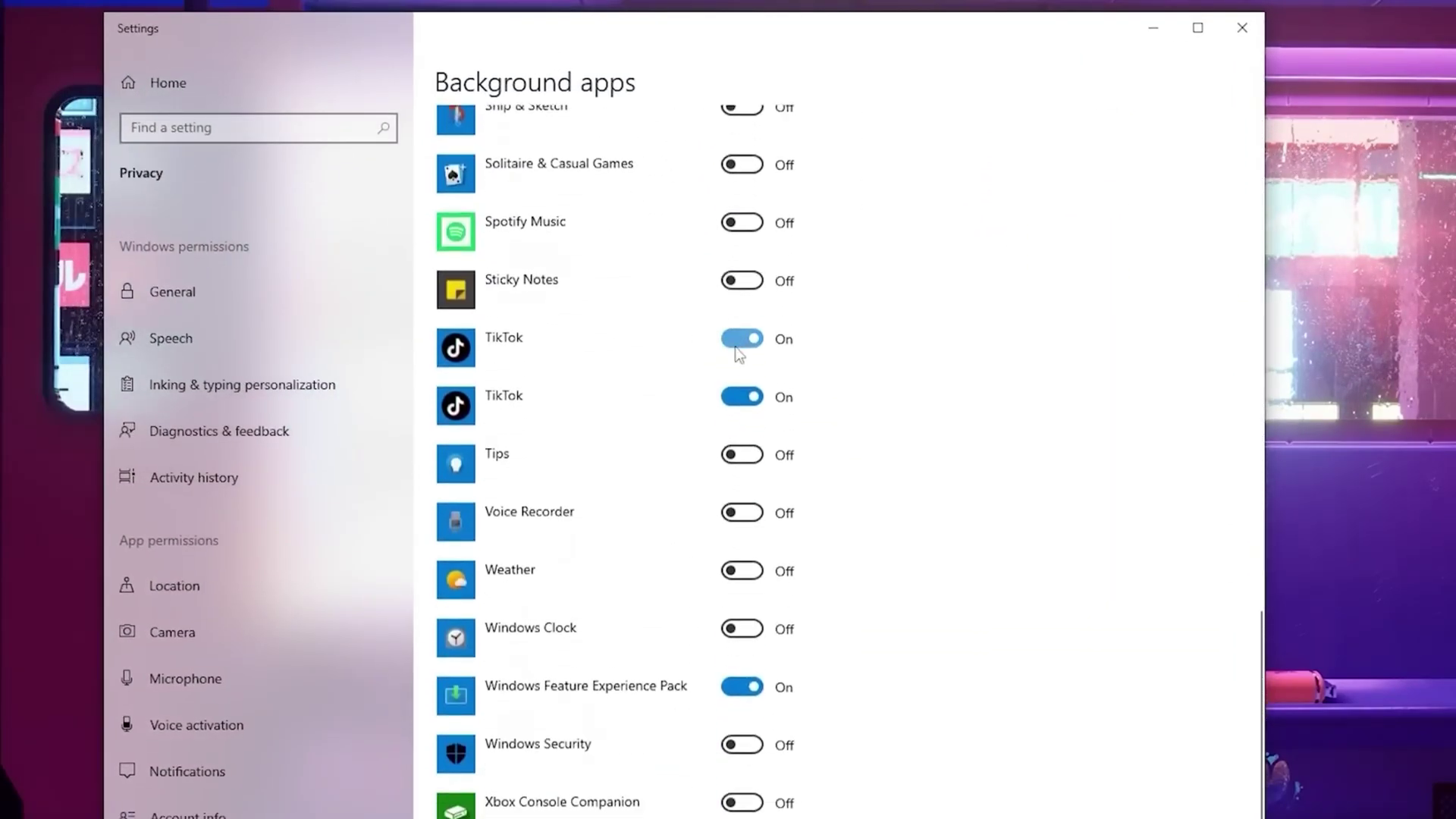
pyautogui.scroll(18, 997, 295)
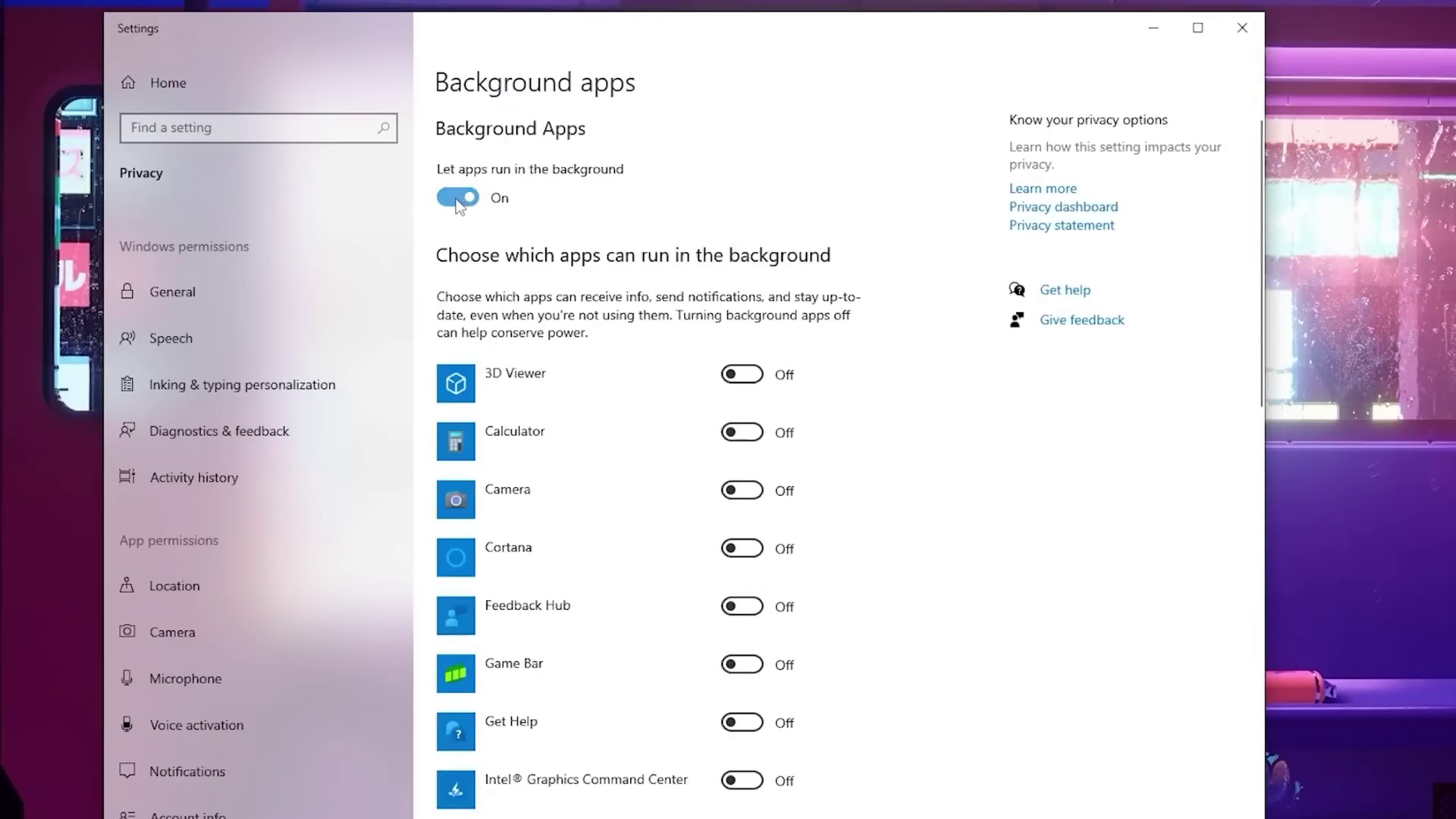
pyautogui.click(462, 202)
pyautogui.scroll(-18, 870, 372)
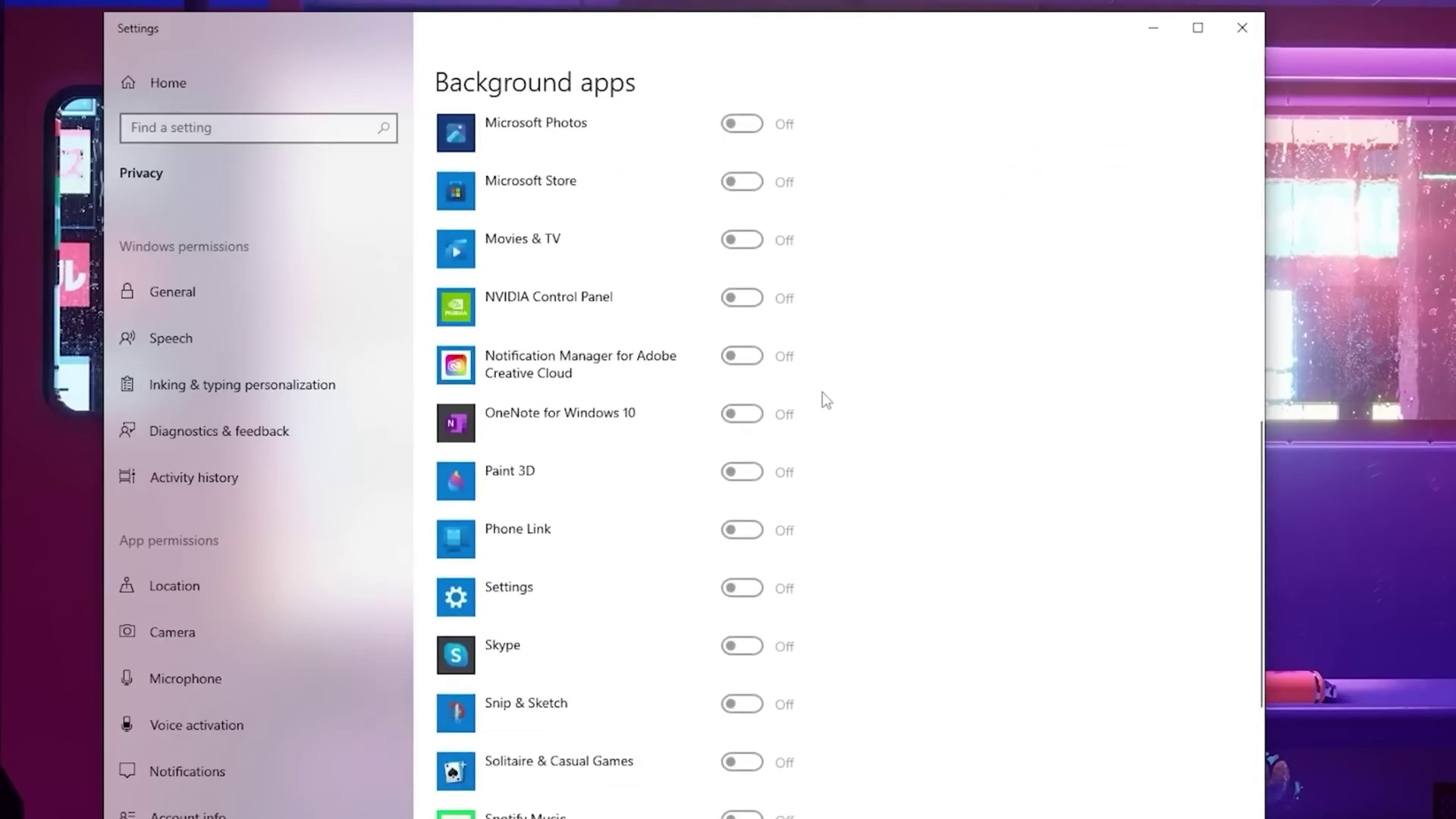
pyautogui.scroll(18, 825, 571)
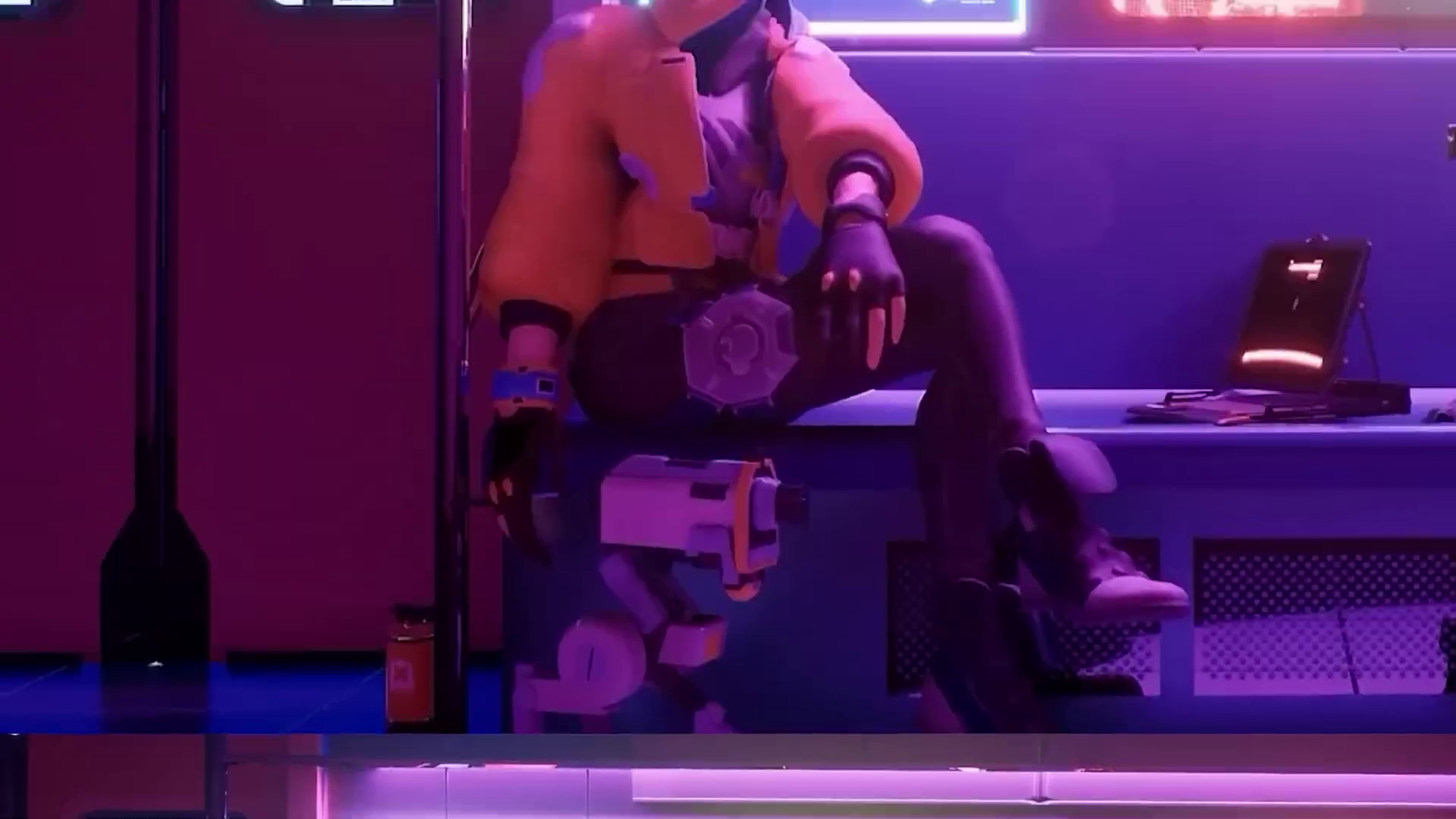
# Find Graphics settings via a 'graph' search and turn Hardware-accelerated GPU scheduling On
pyautogui.press('super')
pyautogui.write('grap')
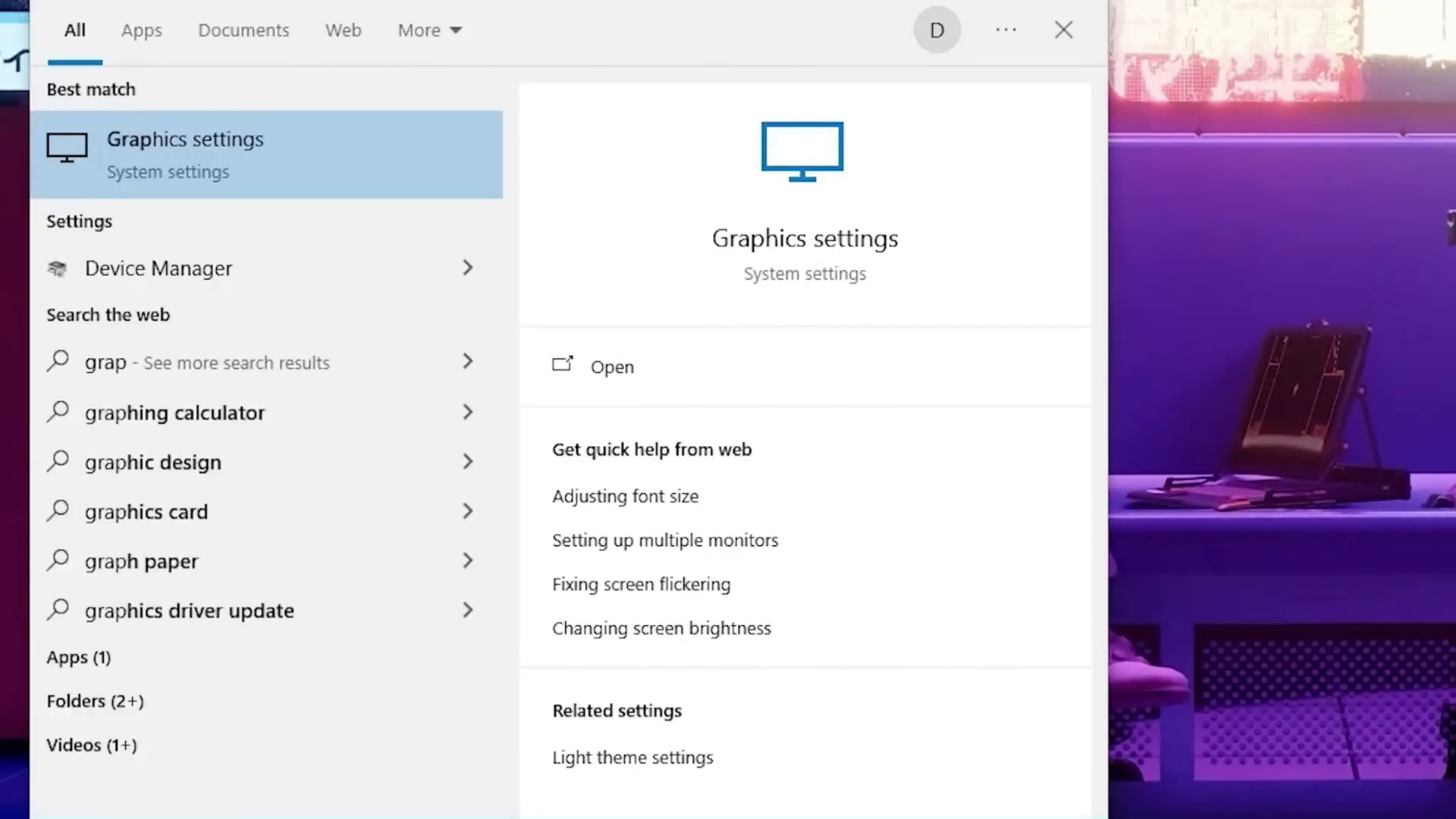
pyautogui.write('h')
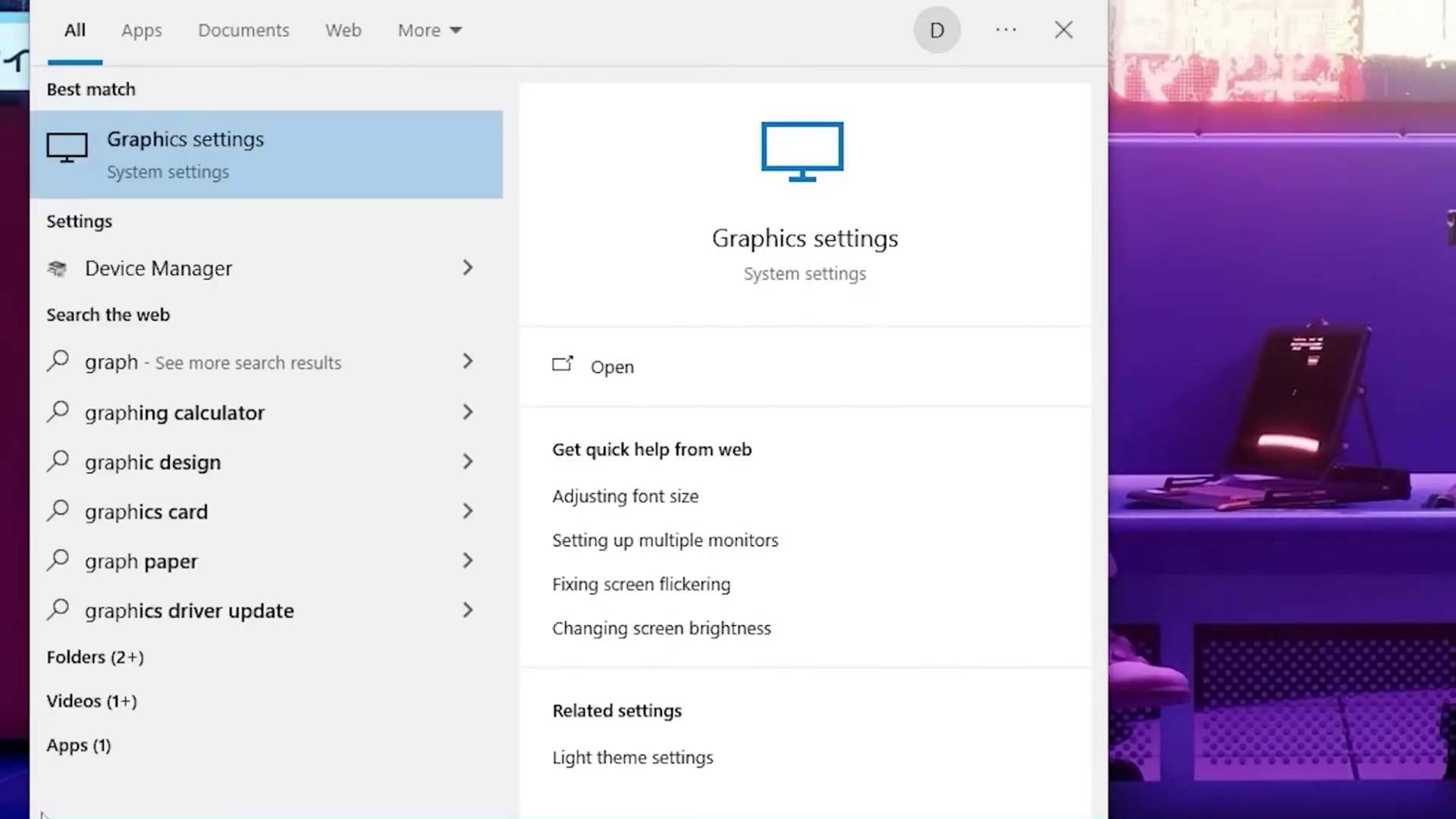
pyautogui.click(225, 165)
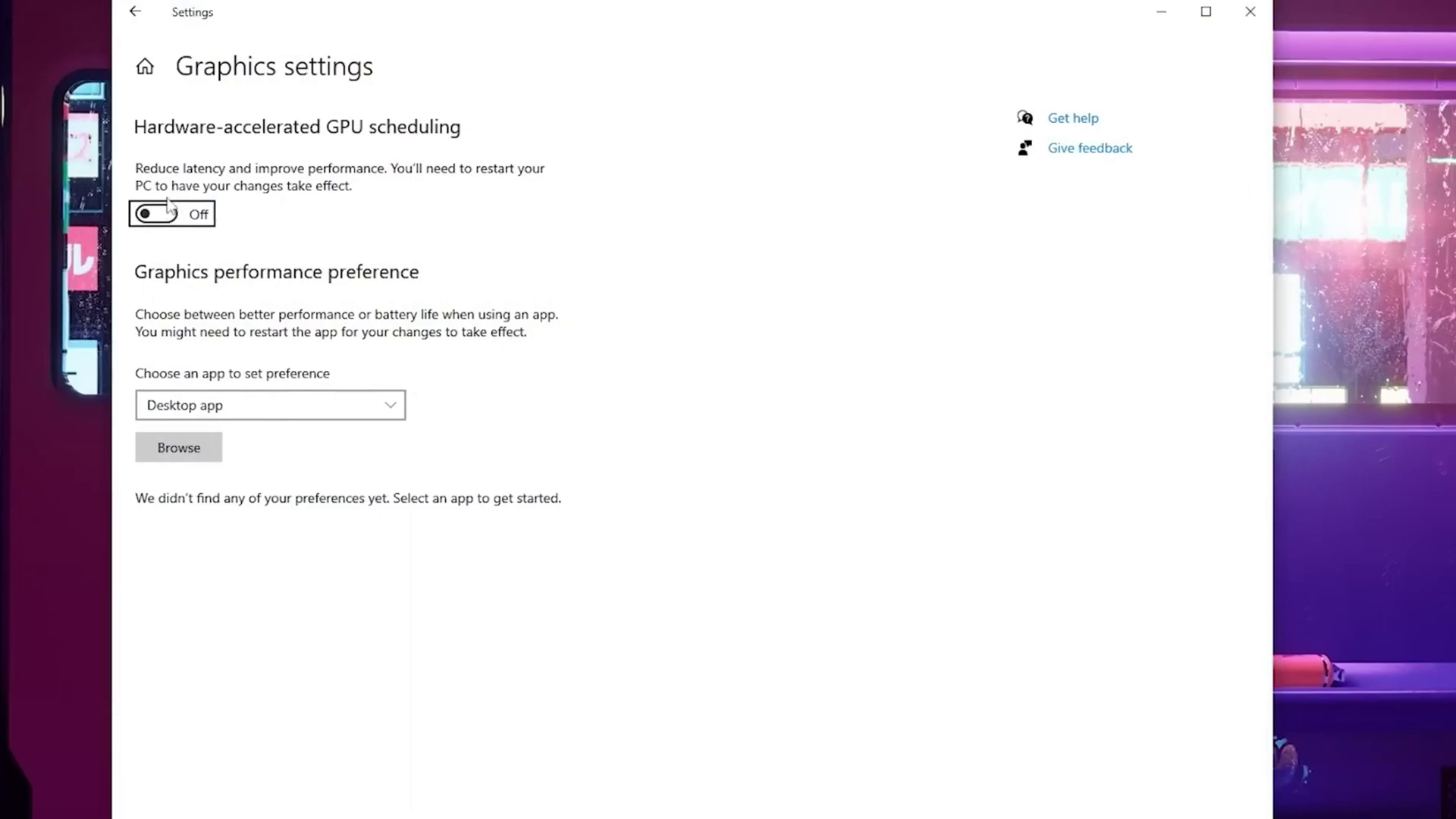
pyautogui.click(149, 216)
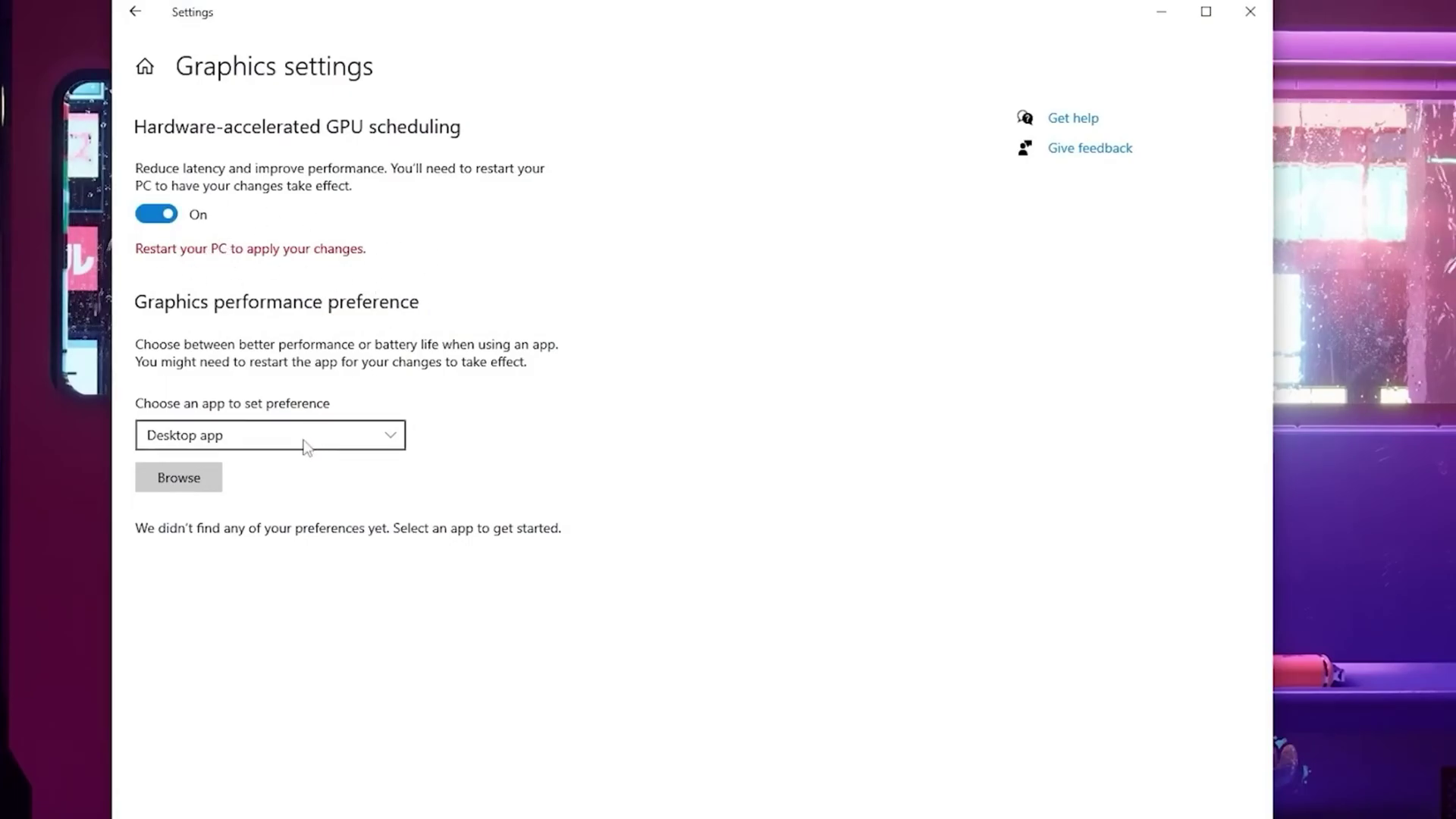
# Add C:\Riot Games\VALORANT\live\VALORANT.exe to the graphics list and save it as High performance
pyautogui.click(190, 489)
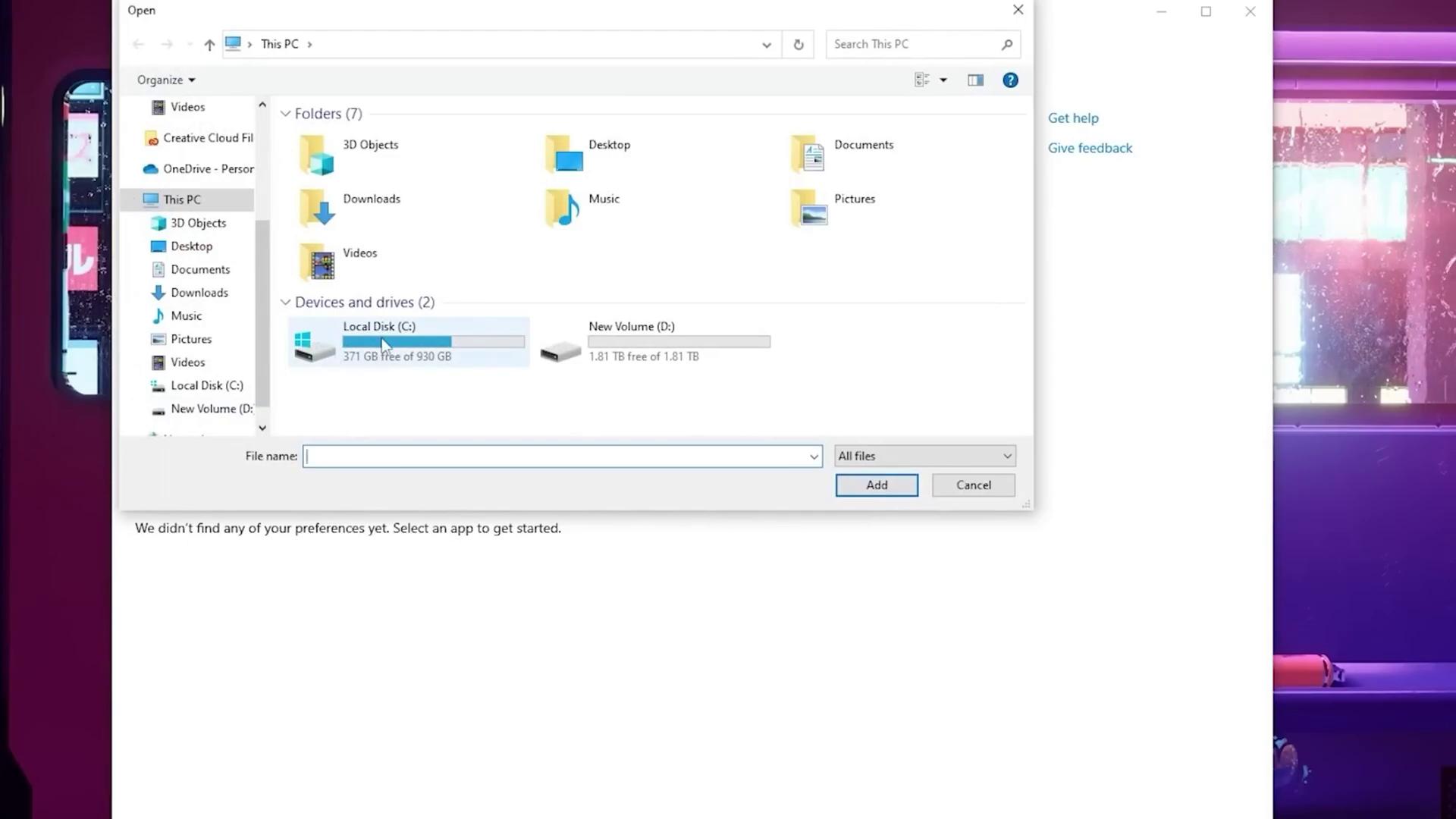
pyautogui.doubleClick(383, 345)
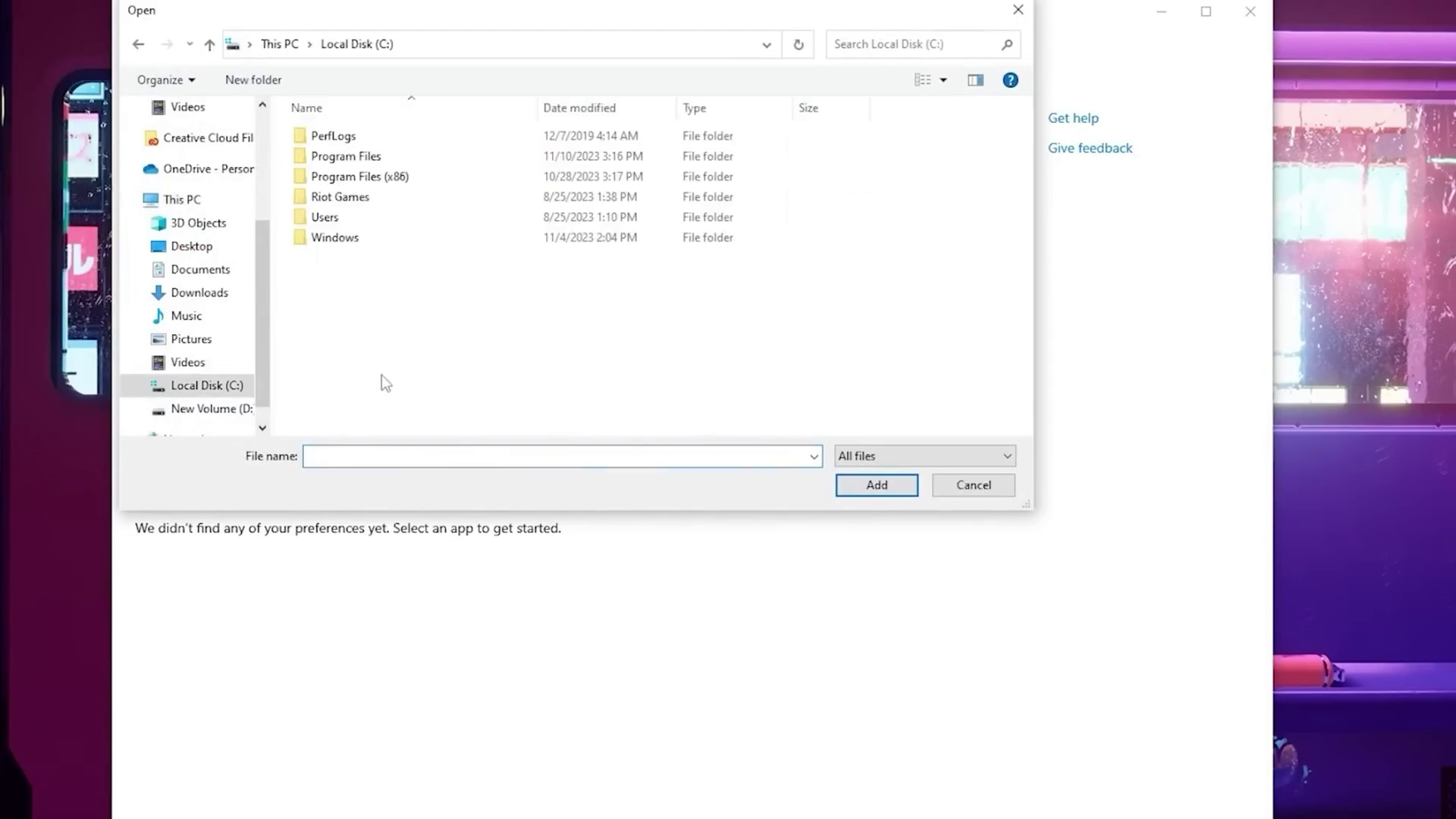
pyautogui.doubleClick(417, 194)
pyautogui.doubleClick(407, 155)
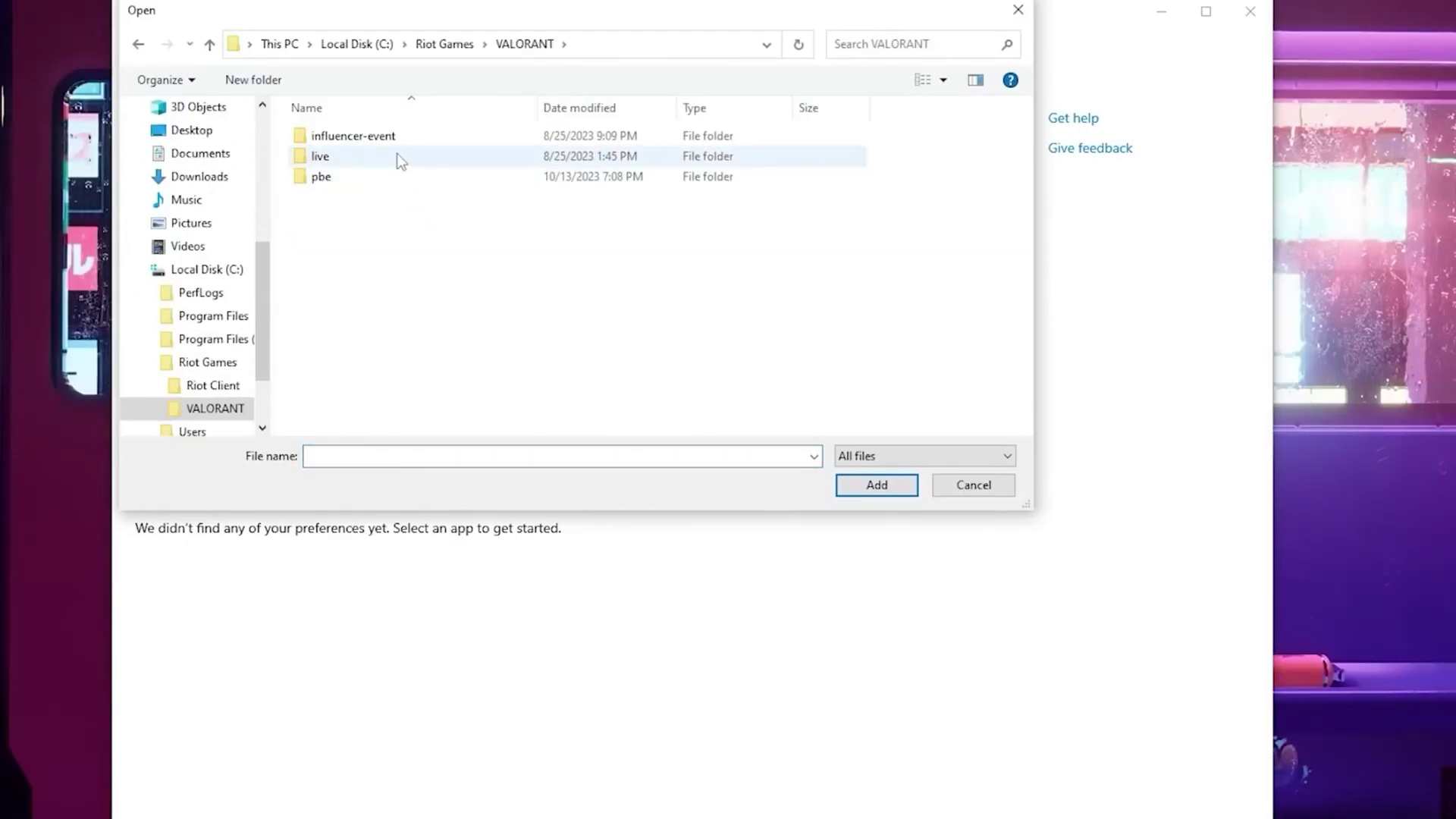
pyautogui.doubleClick(388, 160)
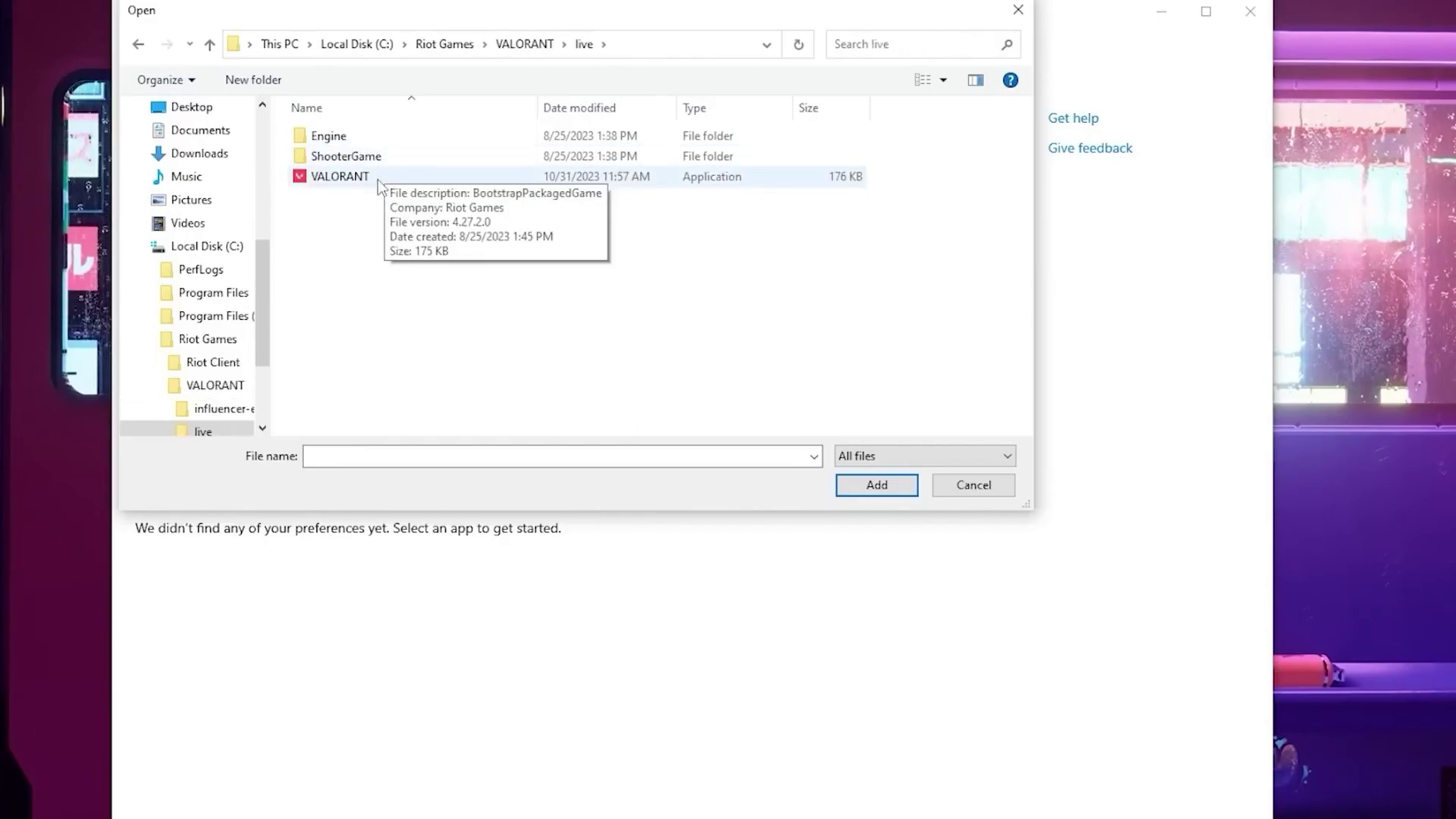
pyautogui.click(378, 179)
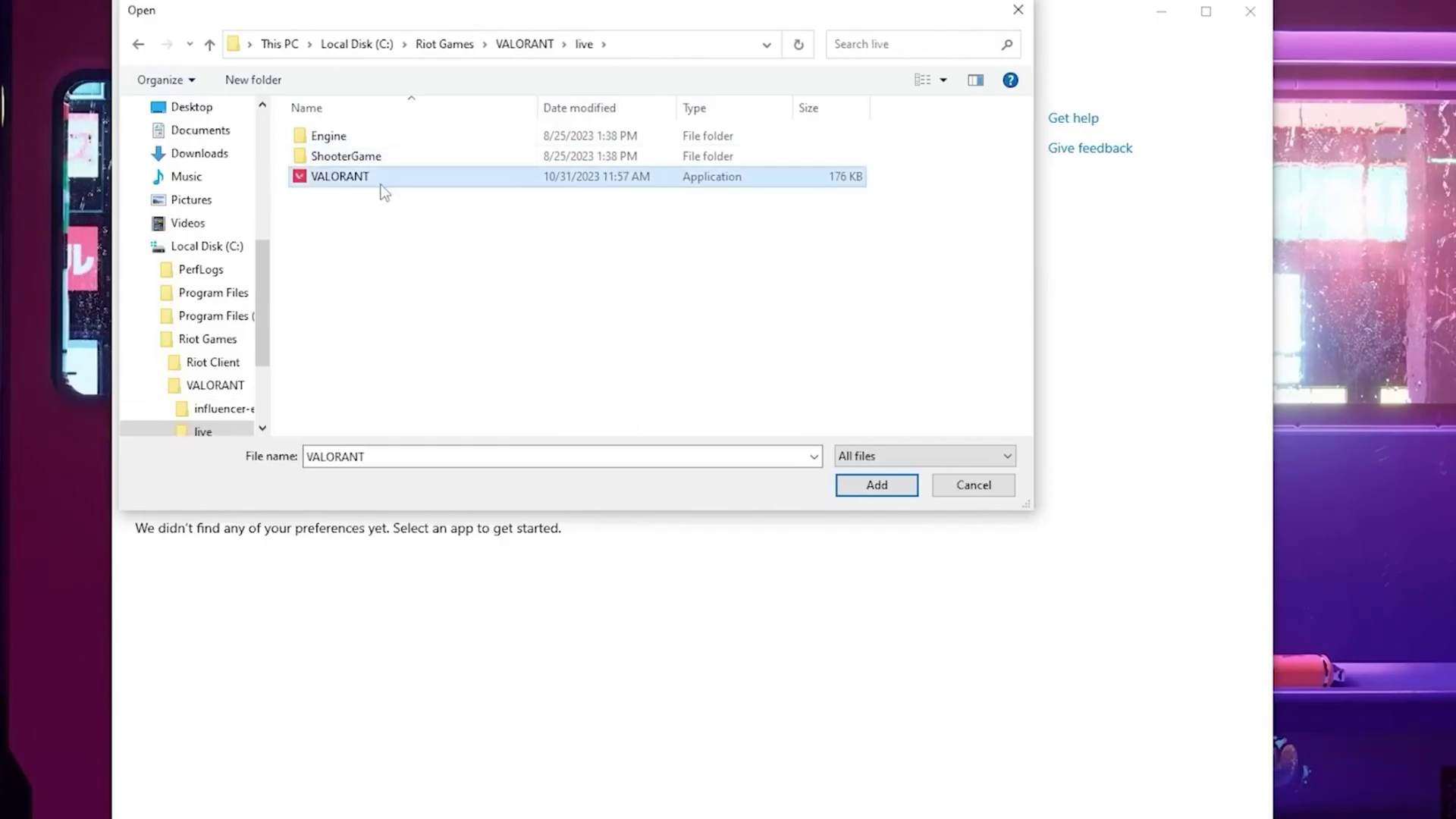
pyautogui.click(861, 486)
pyautogui.click(435, 618)
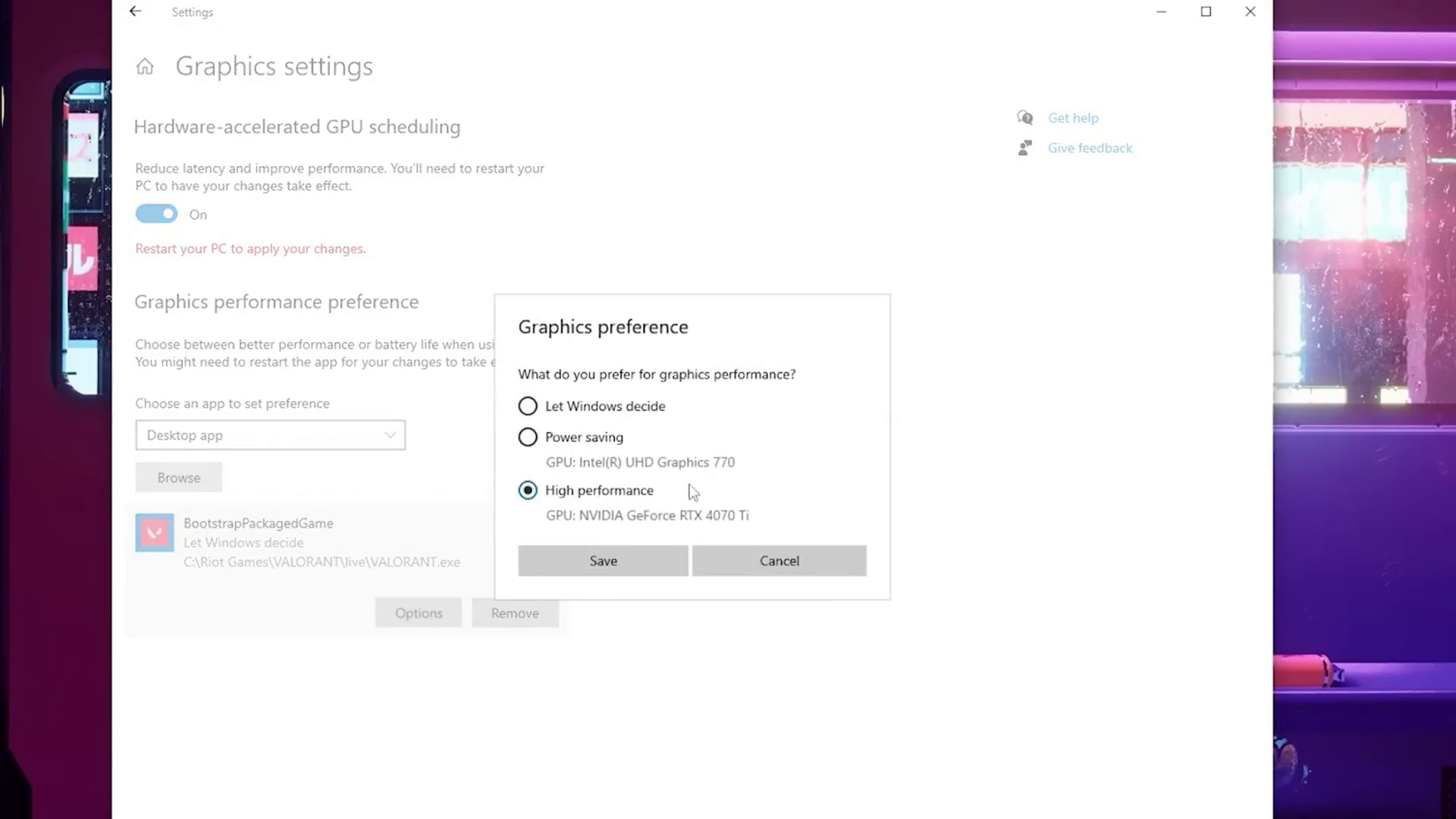
pyautogui.click(603, 560)
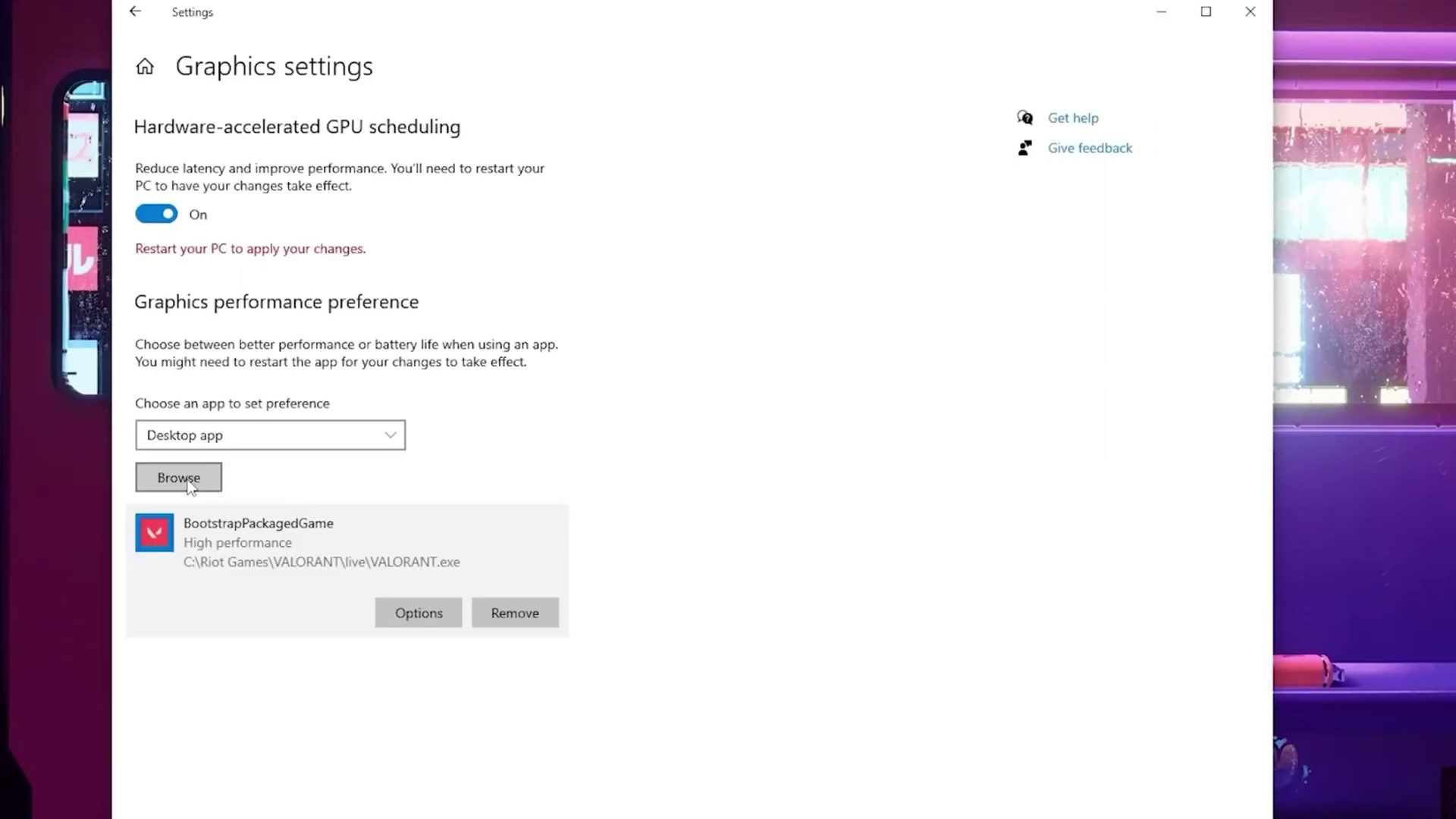
# Add Riot Client's RiotClientServices.exe and save its graphics preference as High performance
pyautogui.click(188, 483)
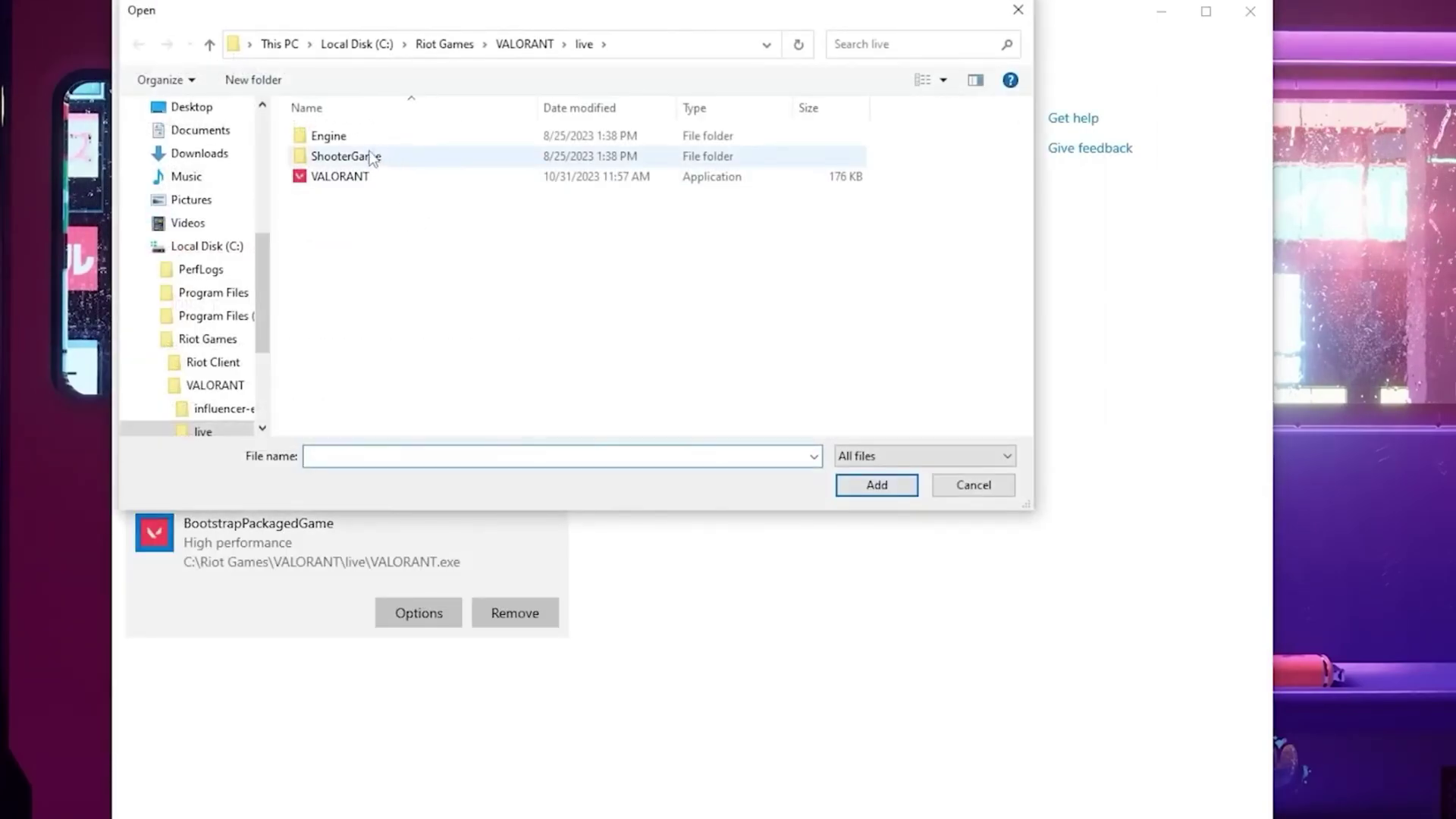
pyautogui.click(437, 47)
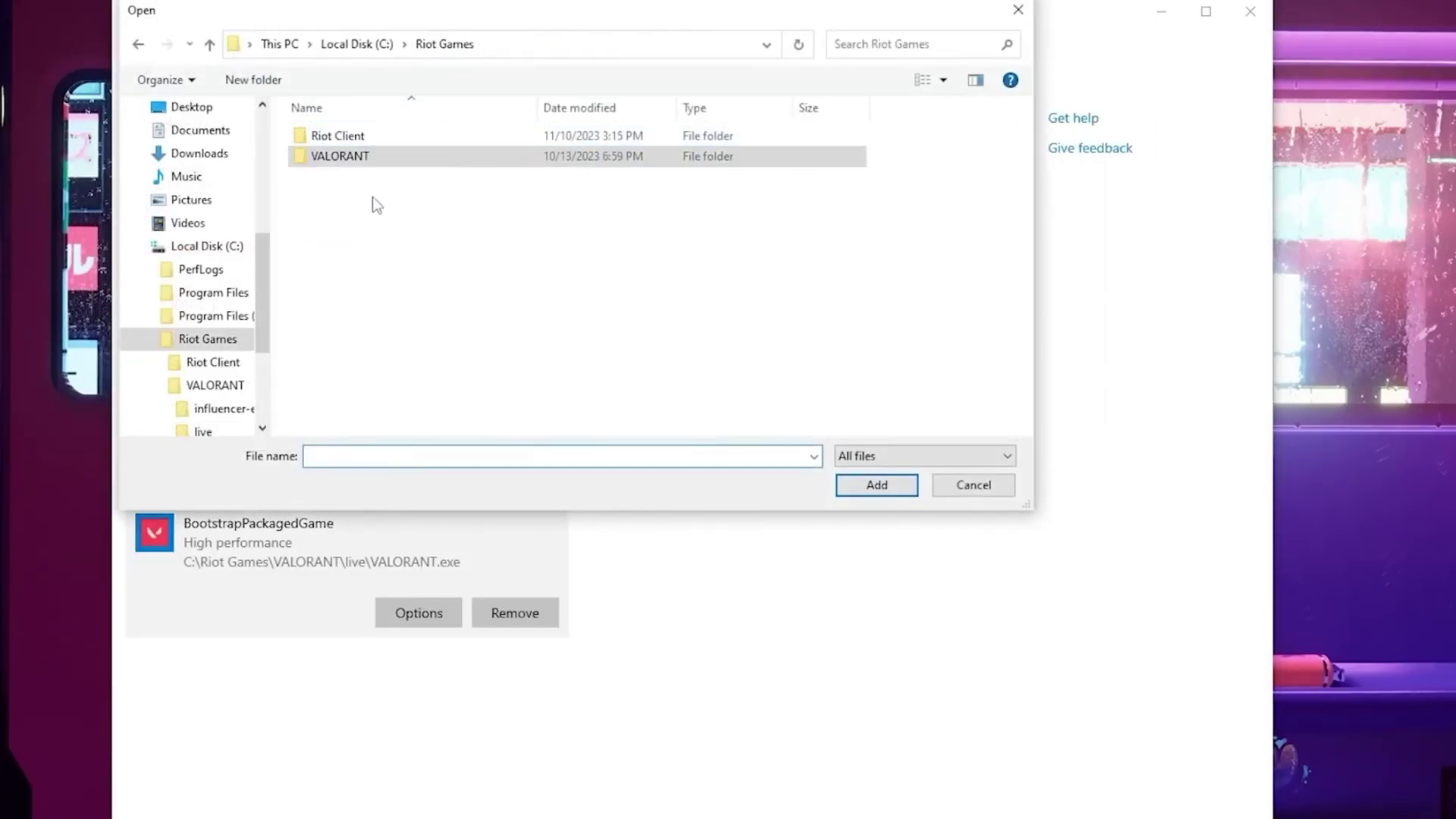
pyautogui.doubleClick(368, 136)
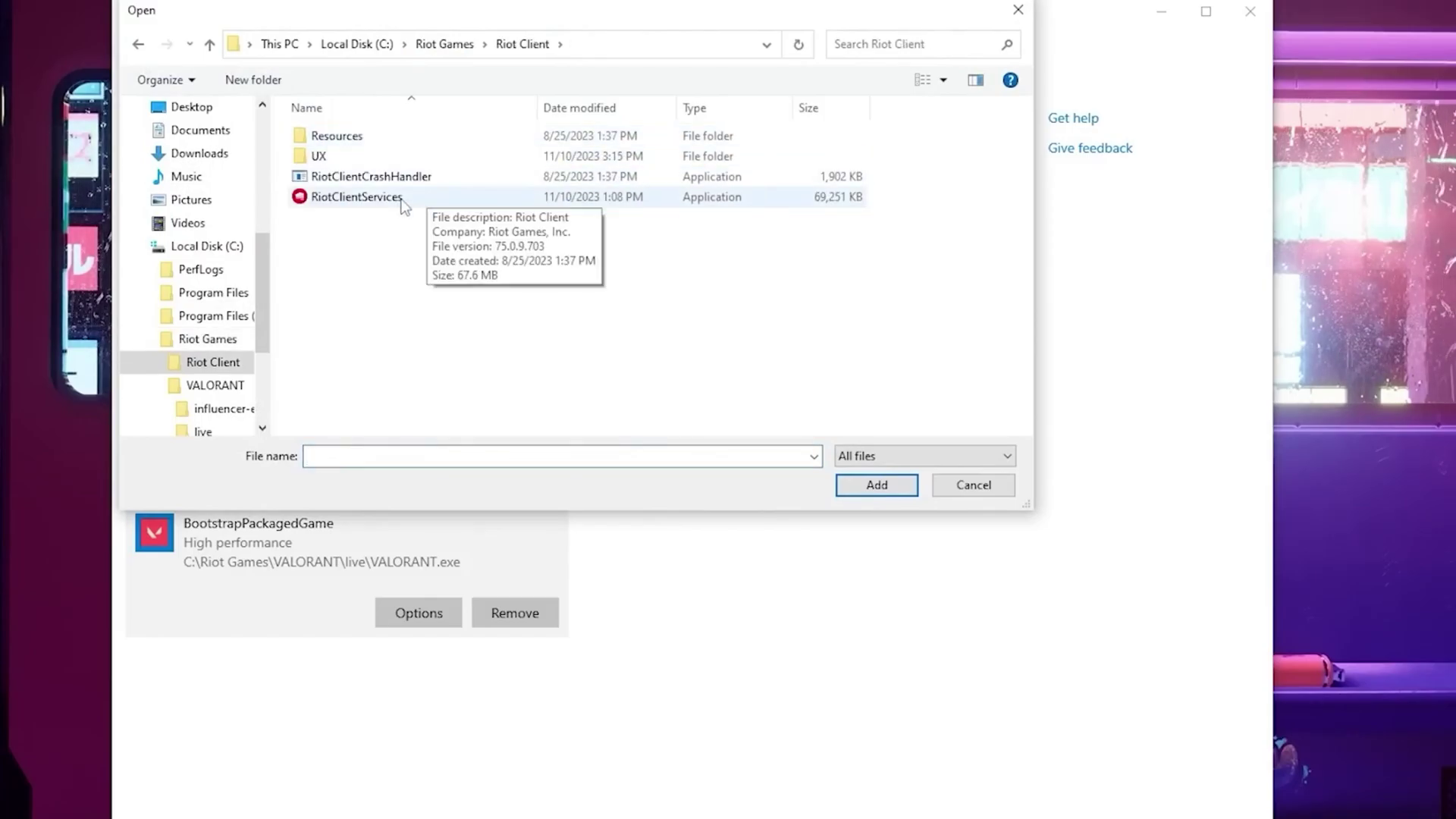
pyautogui.doubleClick(450, 199)
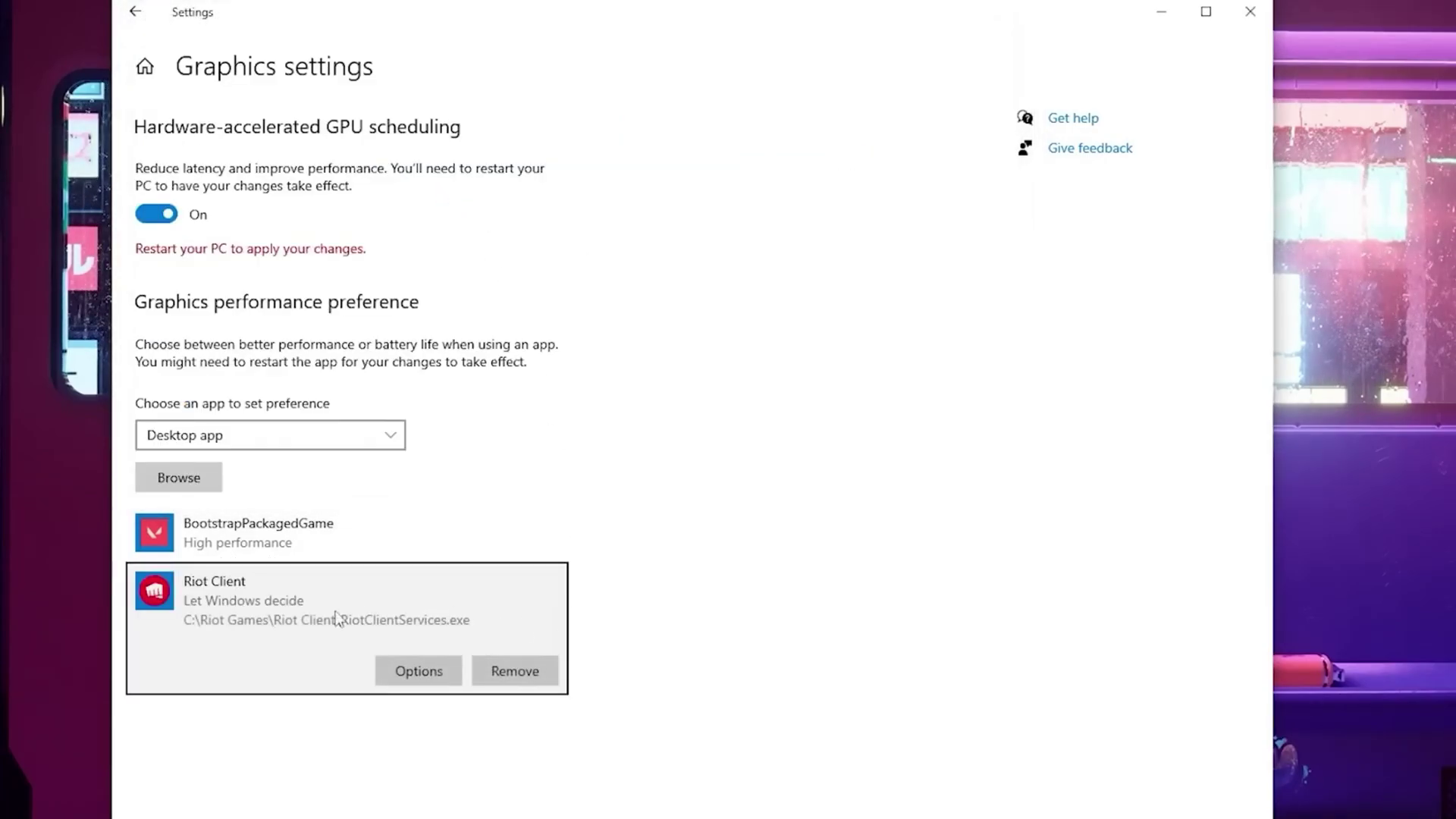
pyautogui.click(425, 668)
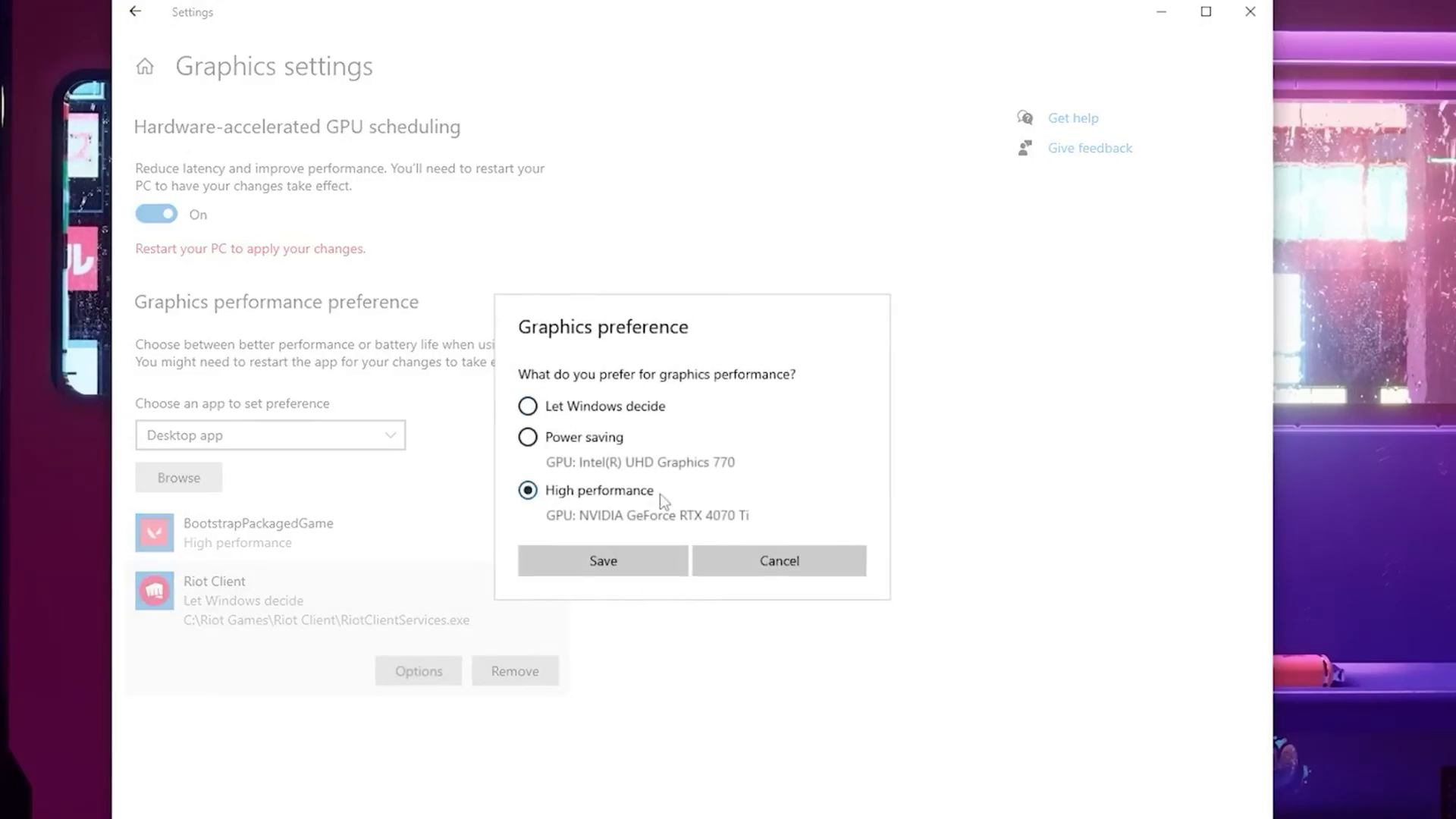
pyautogui.click(605, 565)
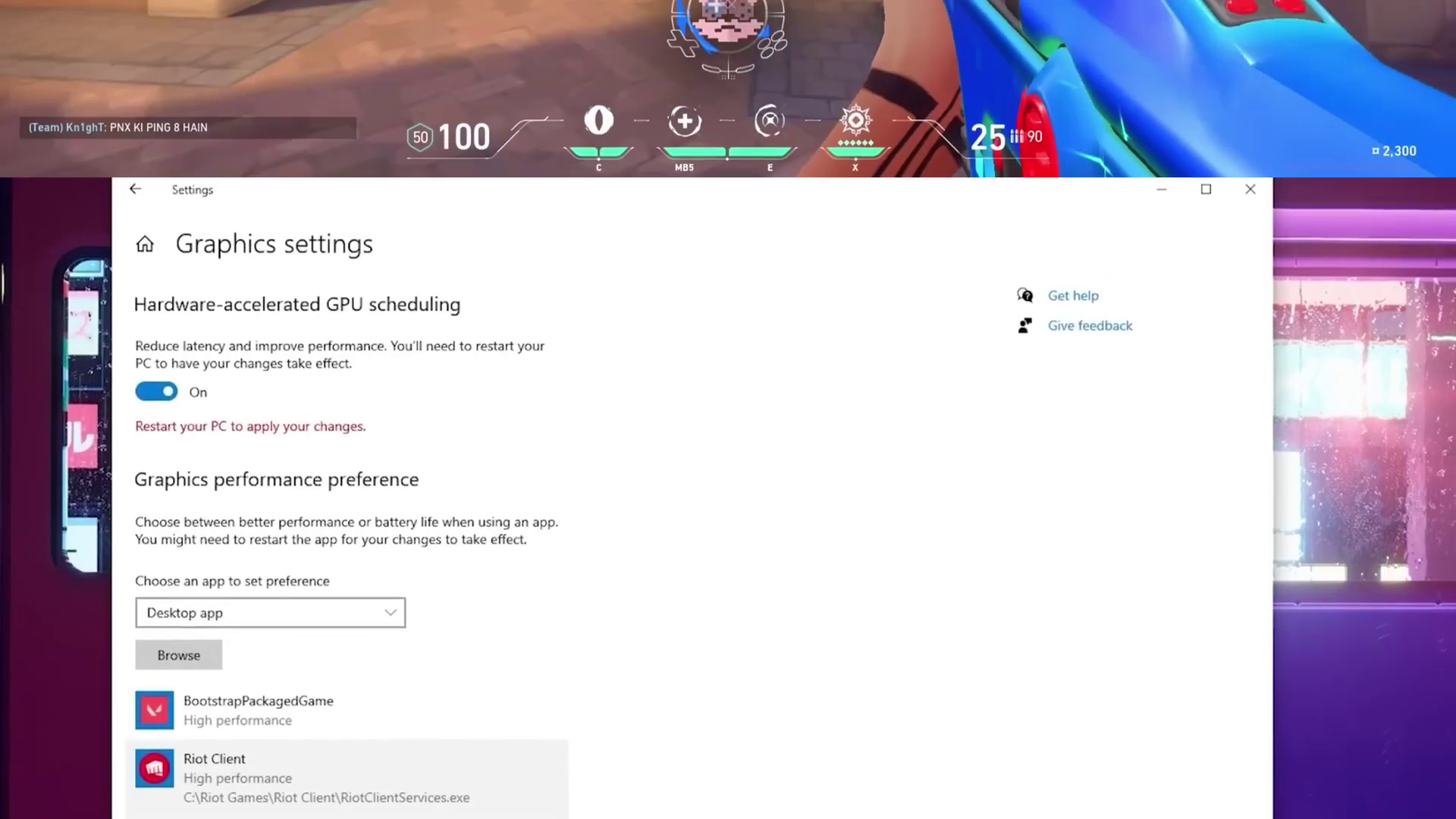